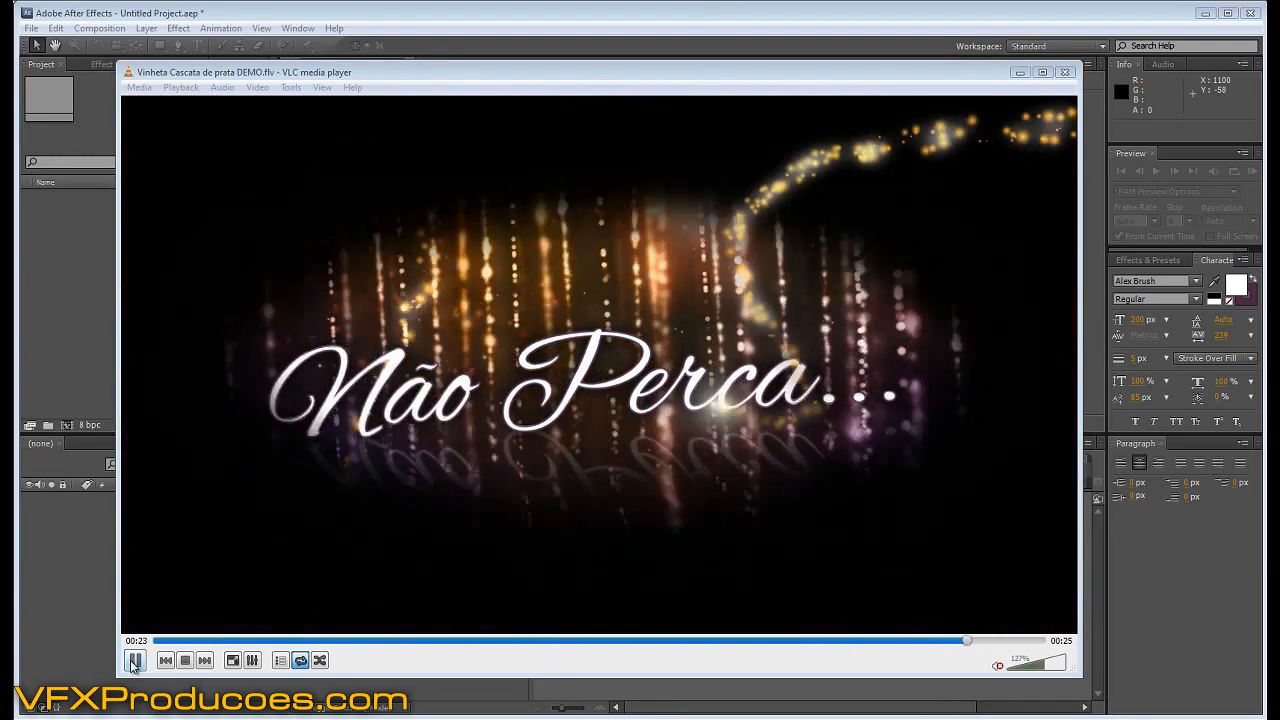
Pause the demo video, switch to After Effects and import moldura_video.png from the Vinheta_Fashion folder as footage.
click(135, 660)
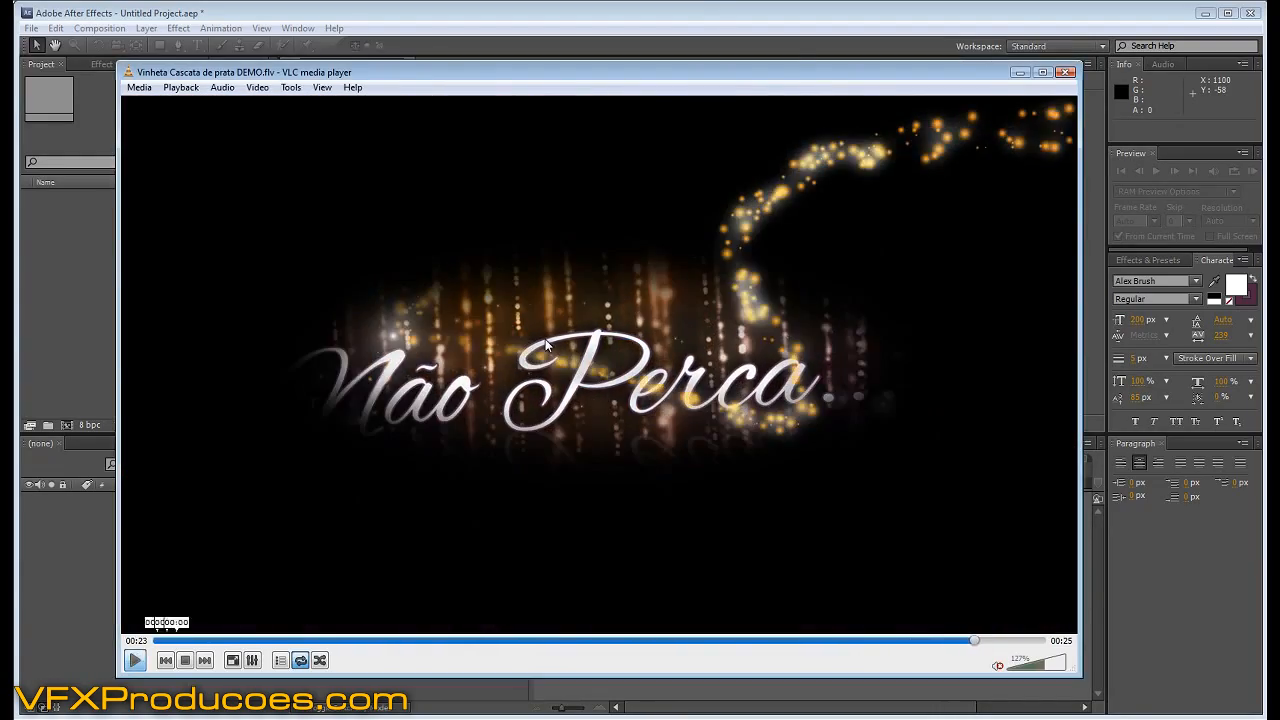
click(850, 20)
click(32, 29)
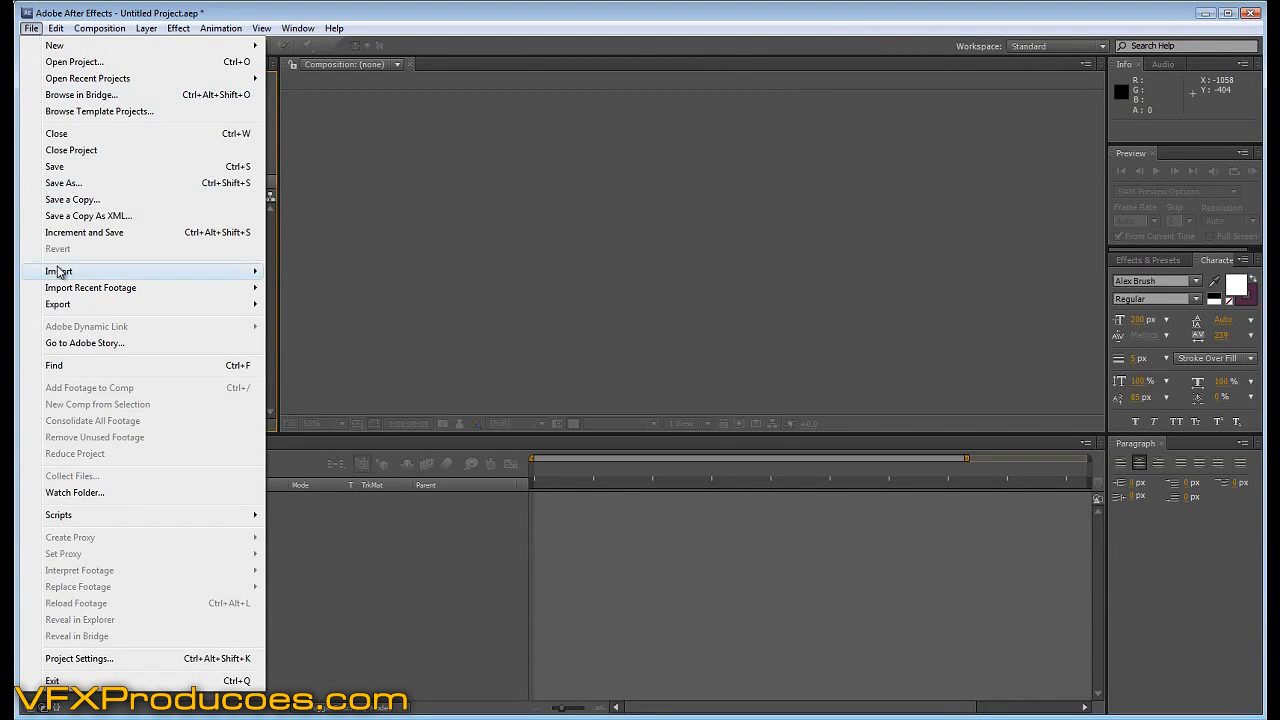
mouse_move(62, 272)
click(293, 272)
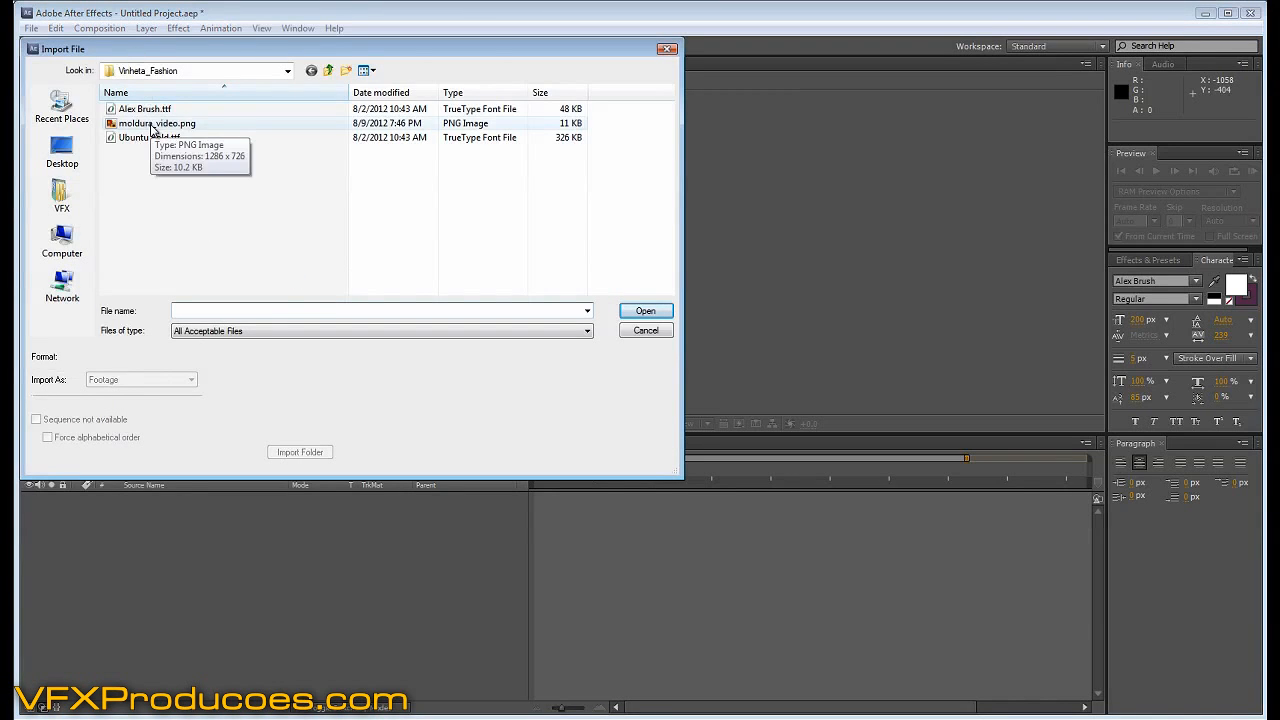
click(153, 124)
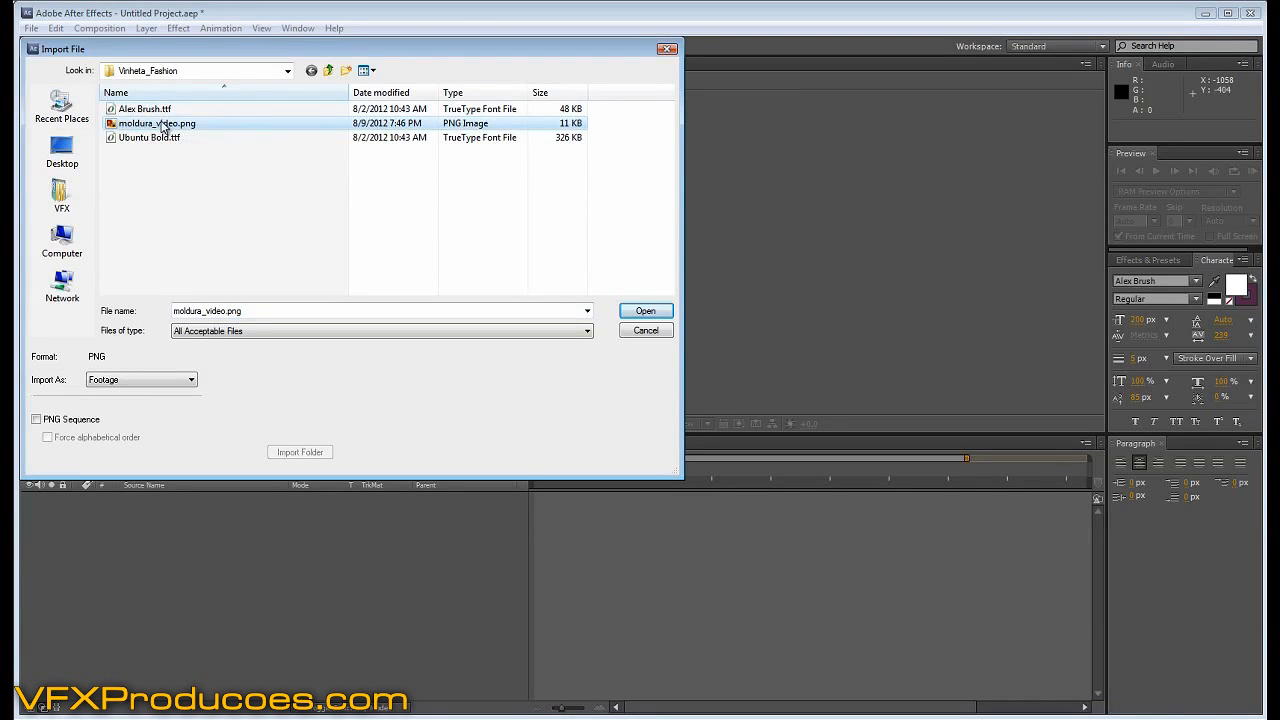
click(645, 311)
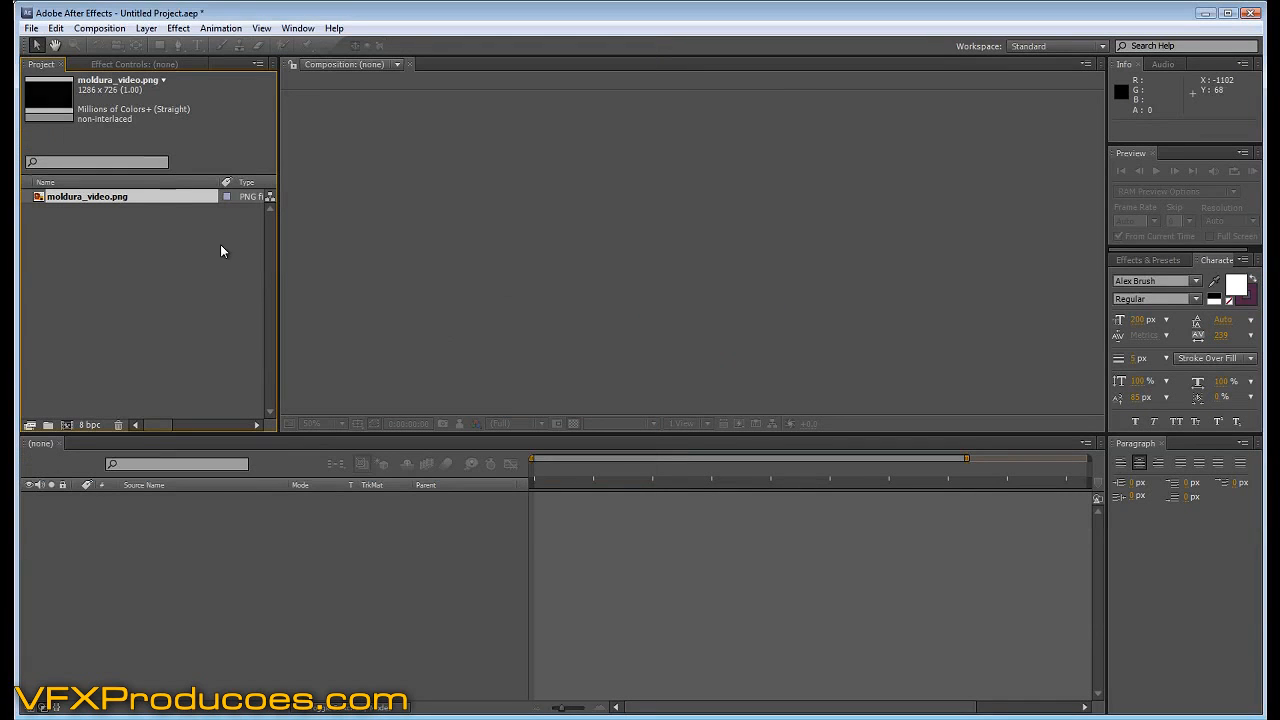
click(335, 284)
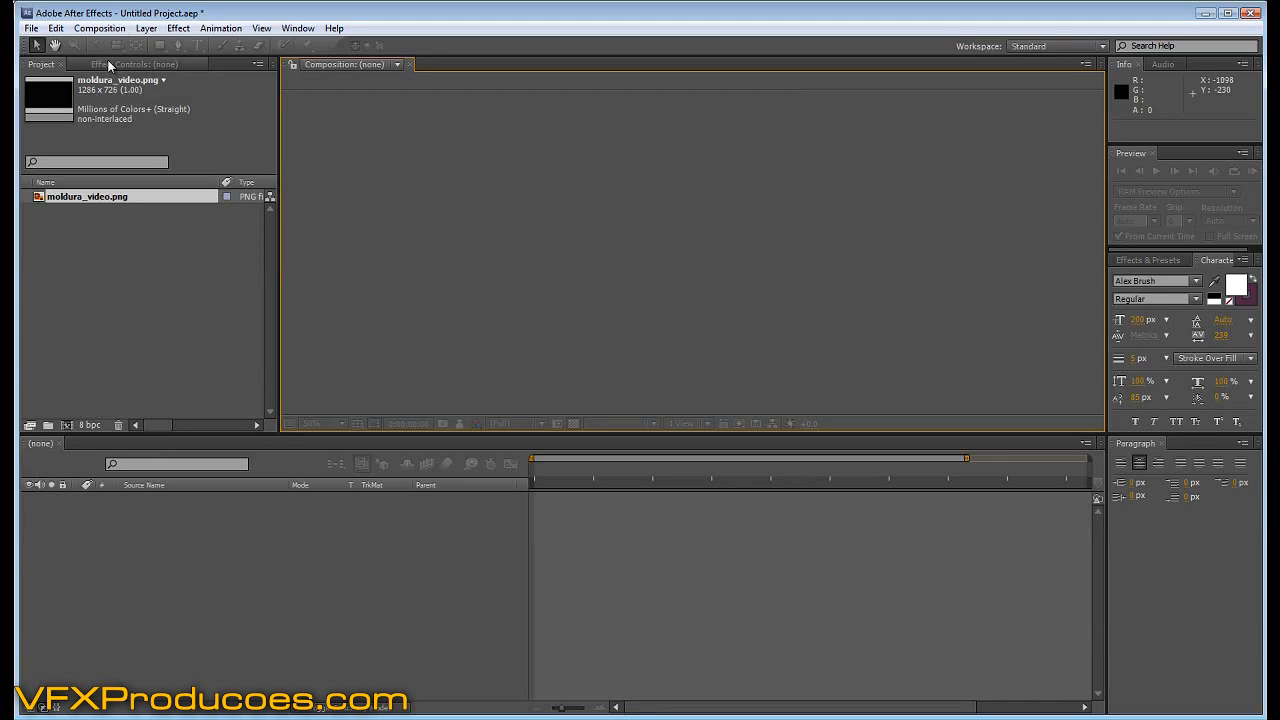
Start a new composition and set its width to 150 px.
click(97, 28)
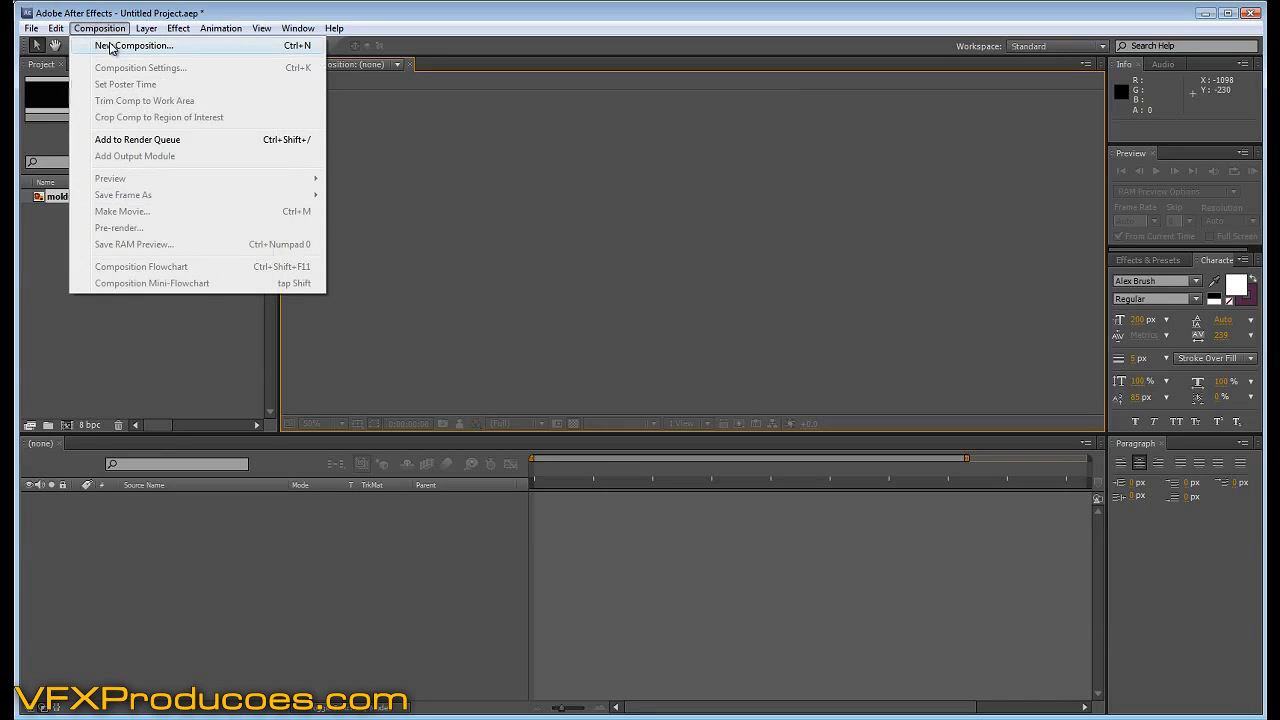
click(110, 46)
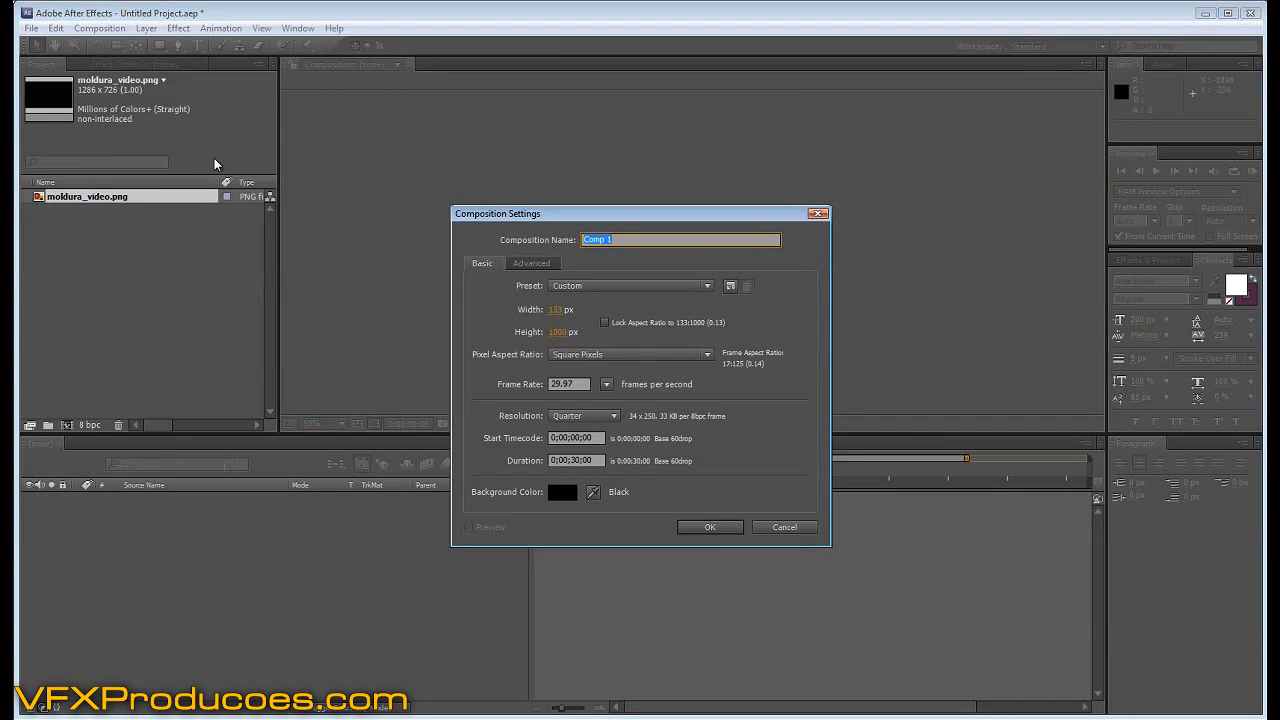
click(558, 310)
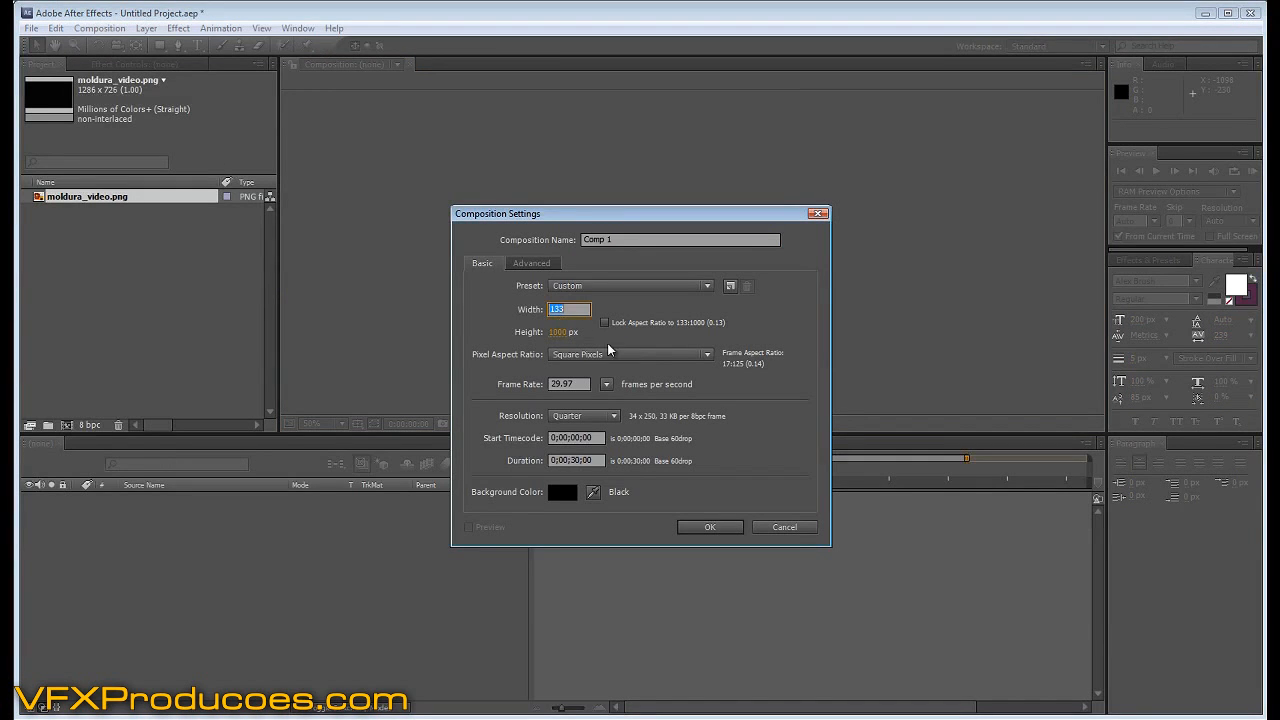
text(150)
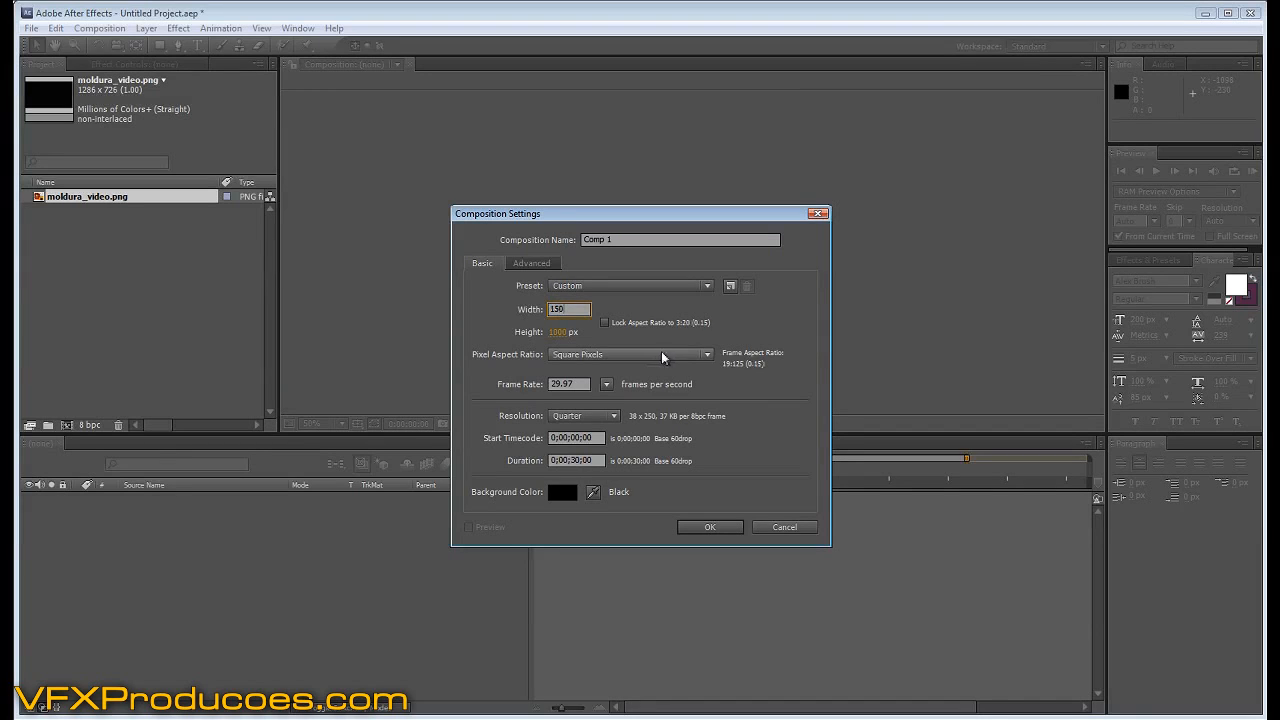
click(606, 317)
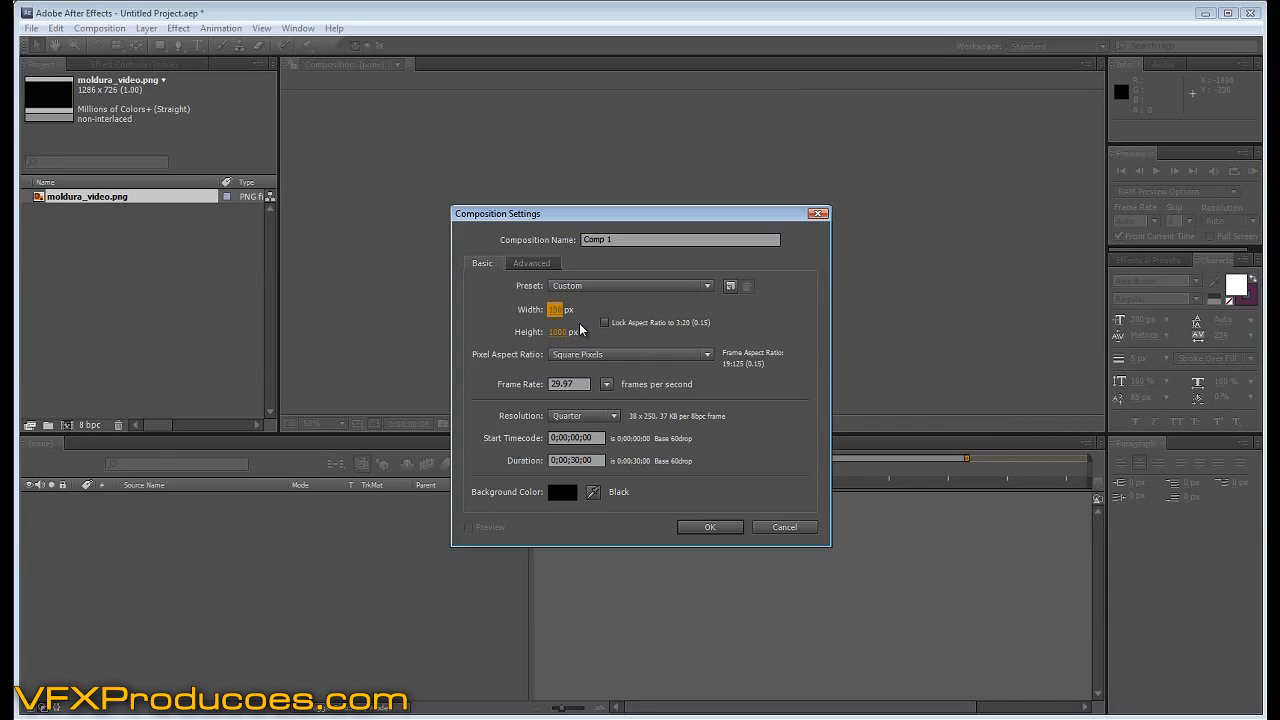
Name the composition "linha de chuva", set its duration to 0;00;40;00 and create it.
drag(636, 240, 580, 241)
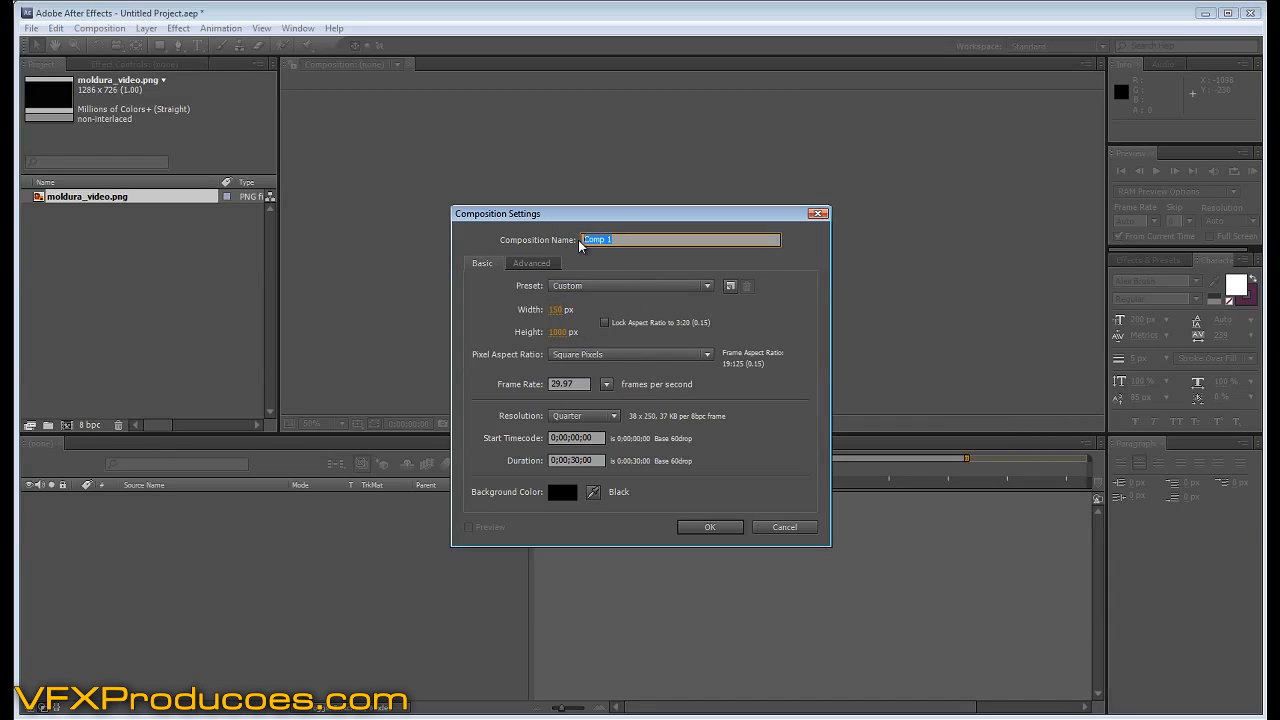
key(BackSpace)
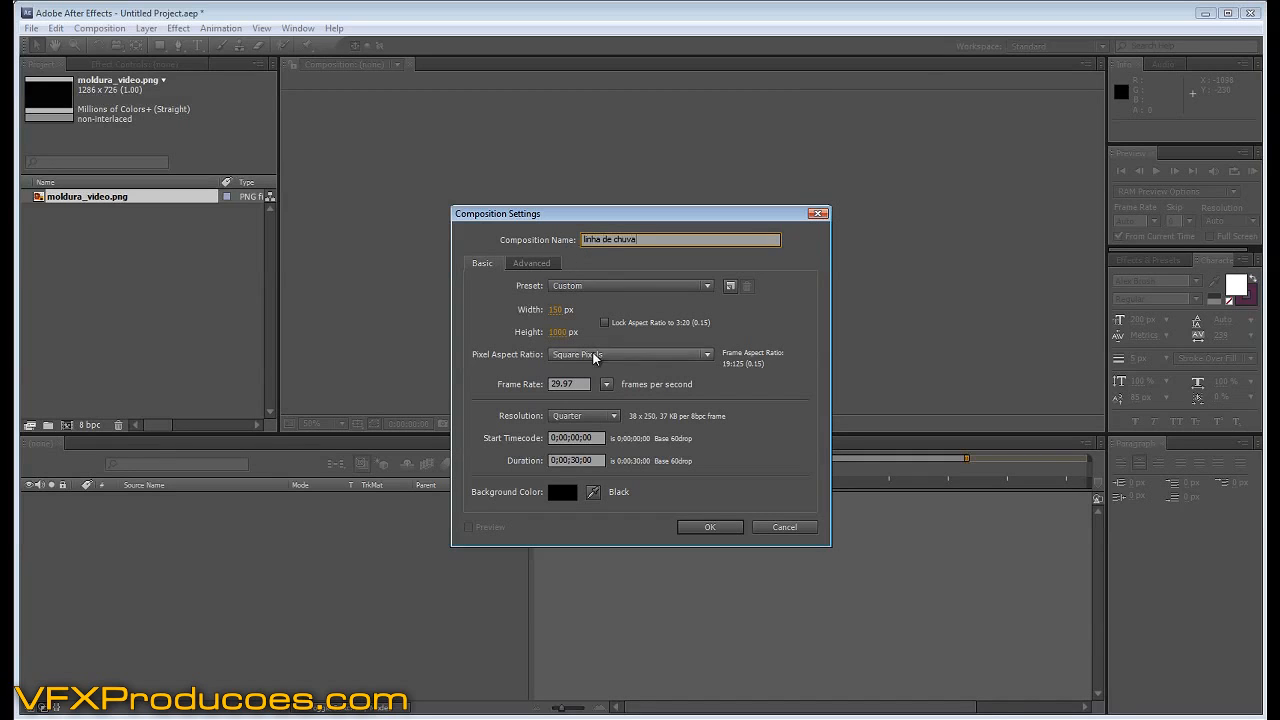
click(572, 461)
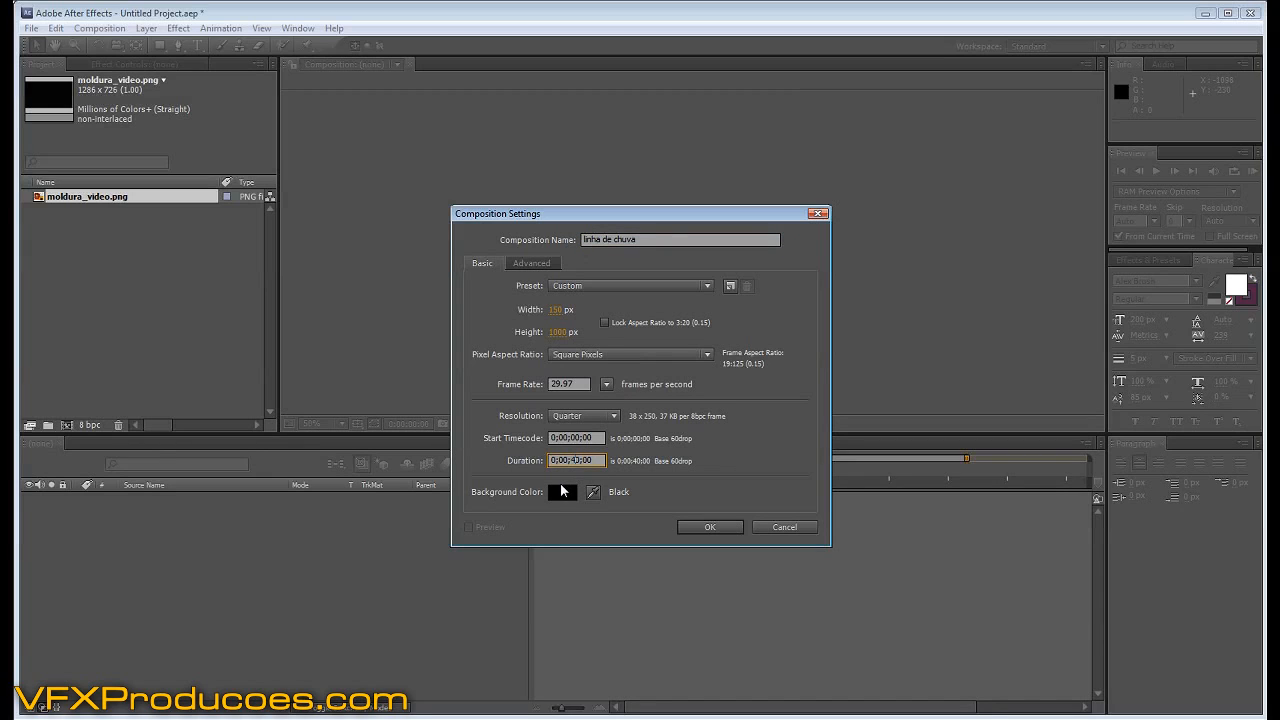
click(731, 467)
click(710, 528)
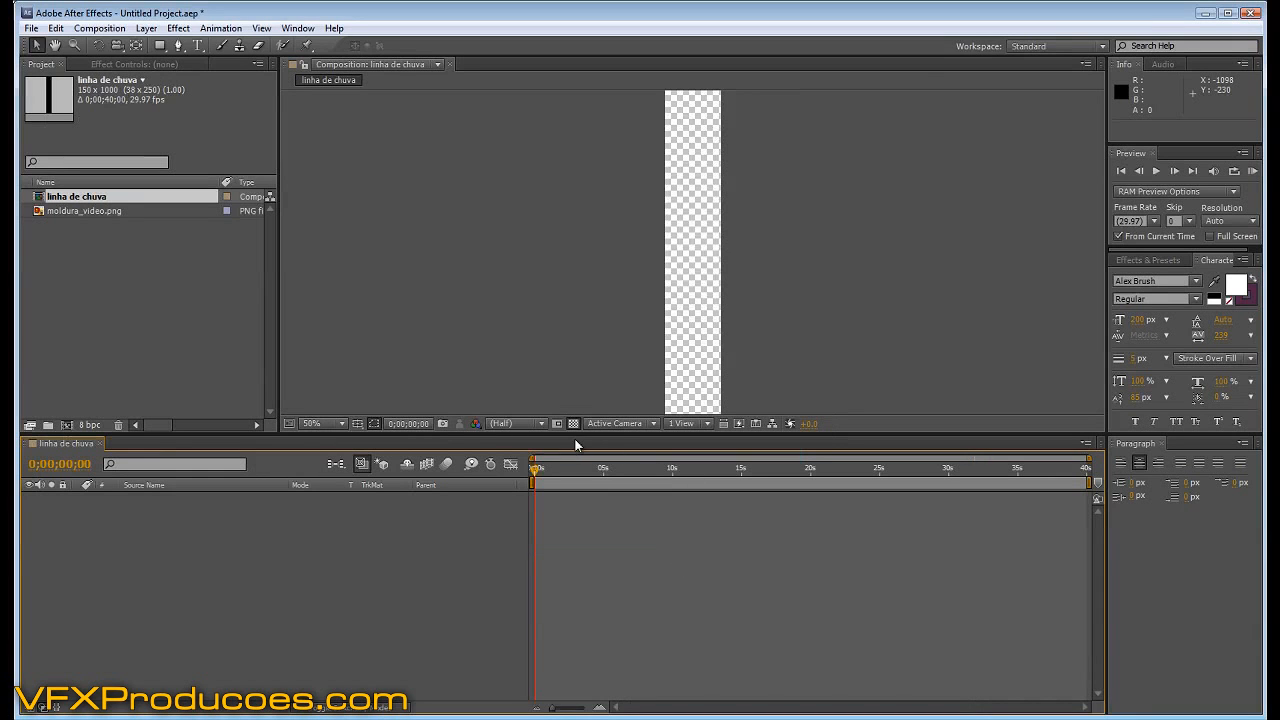
Enlarge the composition viewer and turn off its transparency grid.
drag(573, 438, 573, 521)
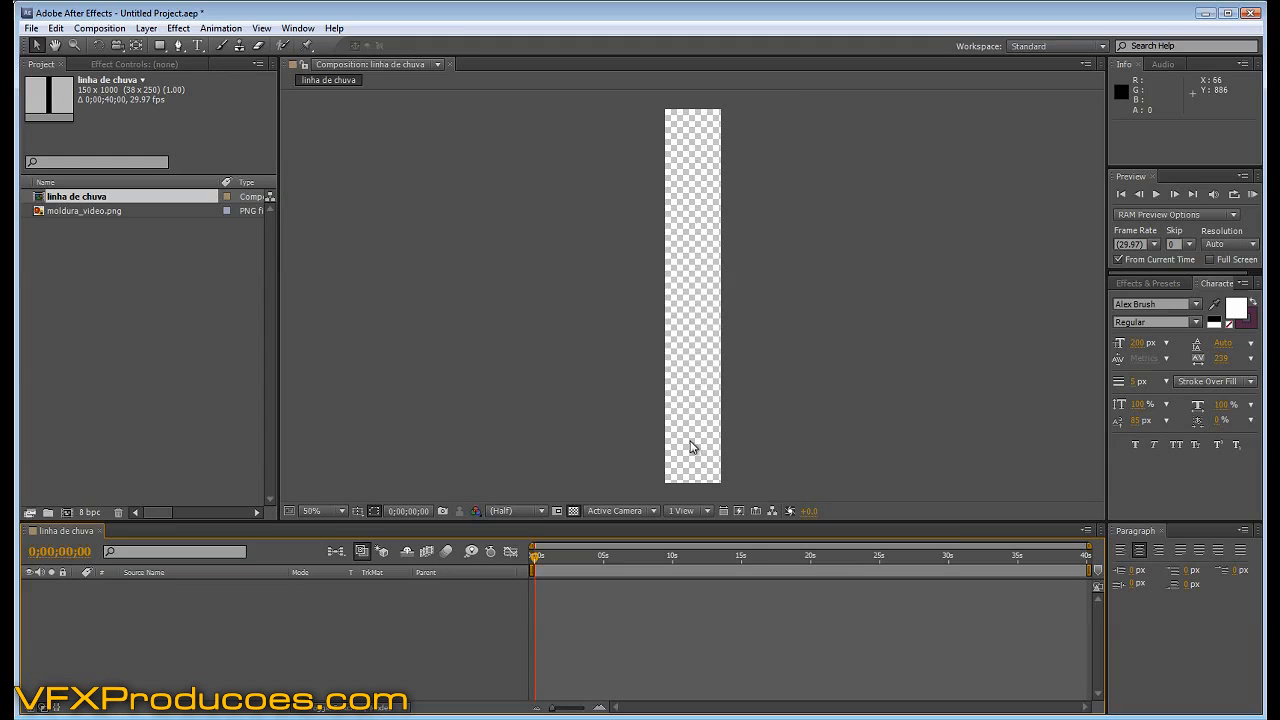
click(573, 511)
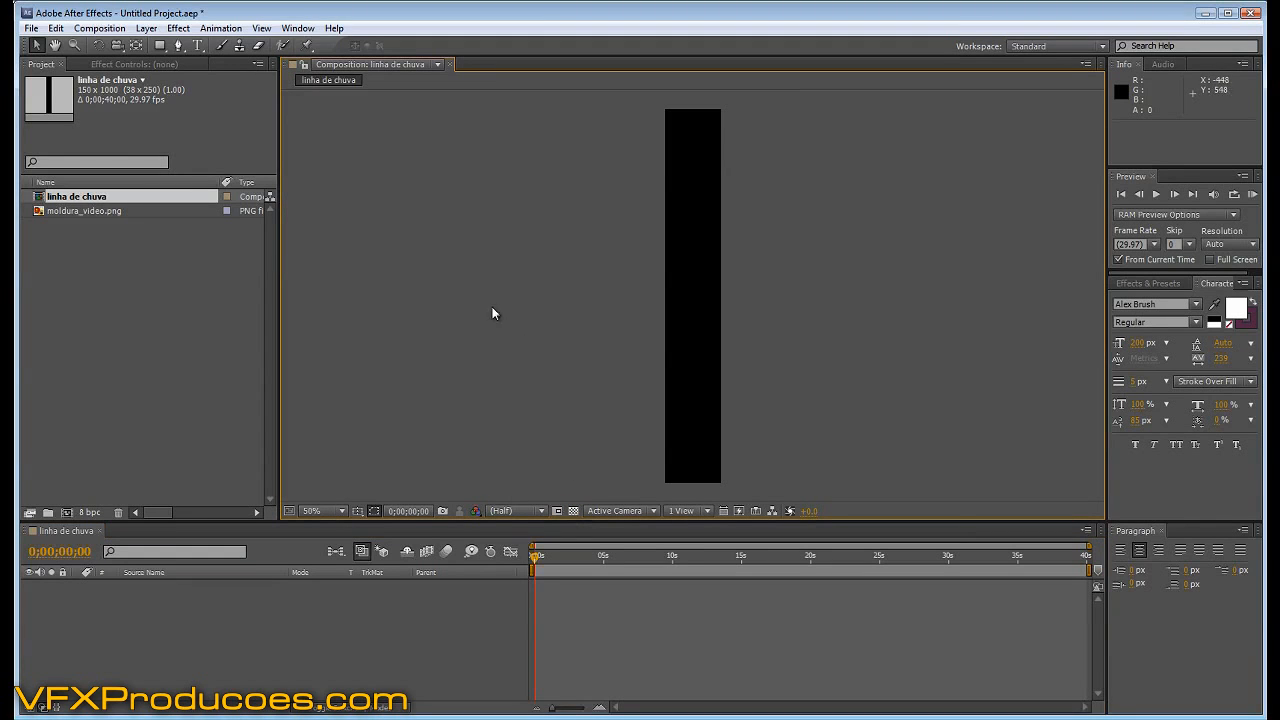
Add a black solid layer matching the composition size to linha de chuva.
click(146, 28)
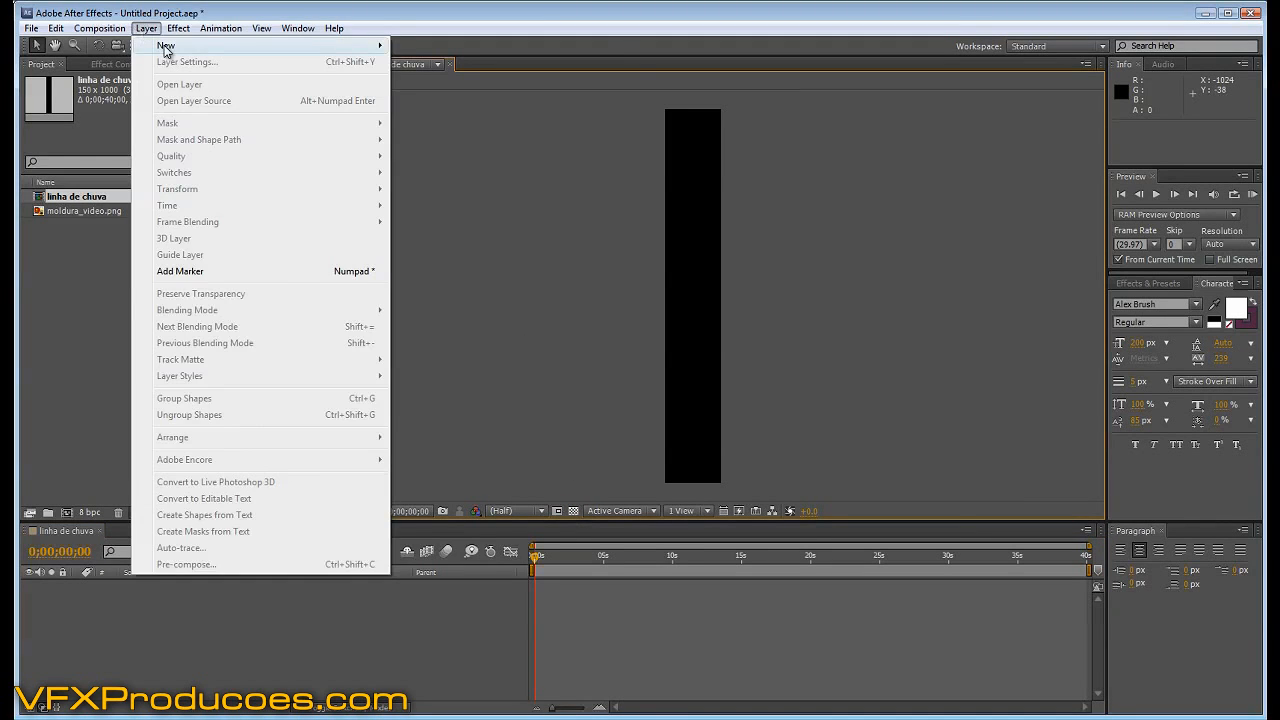
mouse_move(166, 45)
click(438, 63)
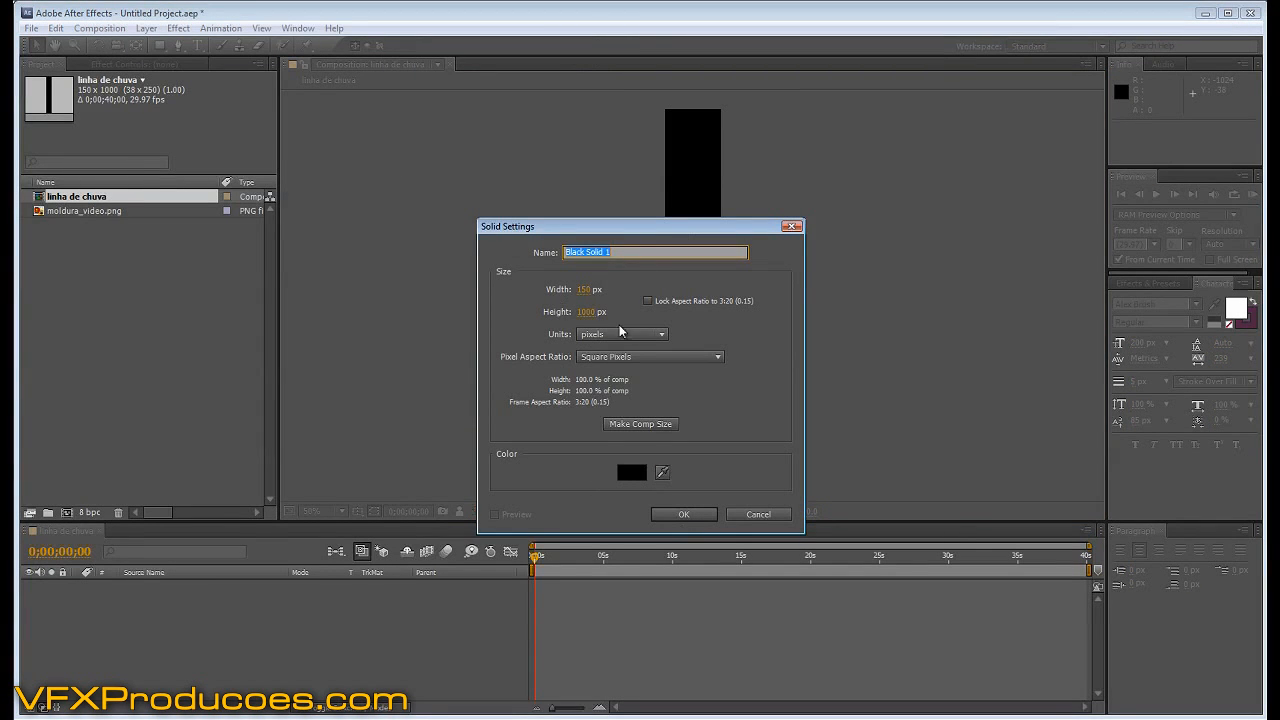
click(647, 426)
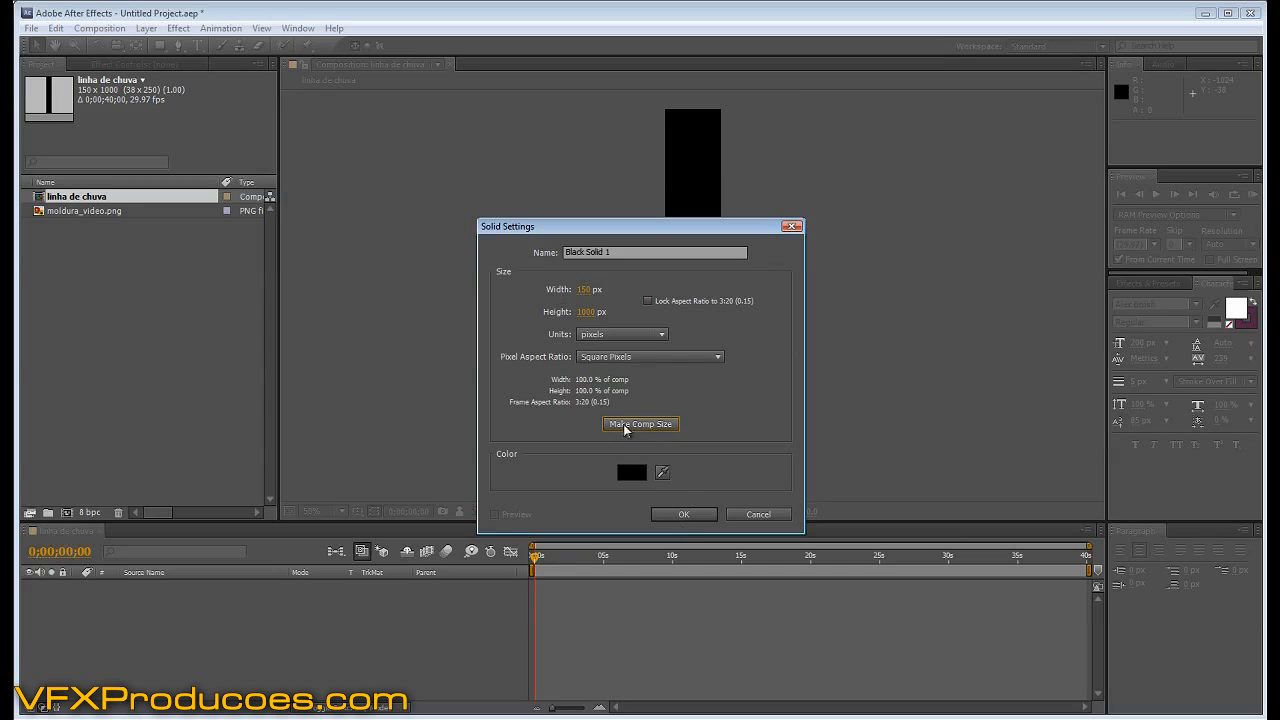
click(681, 515)
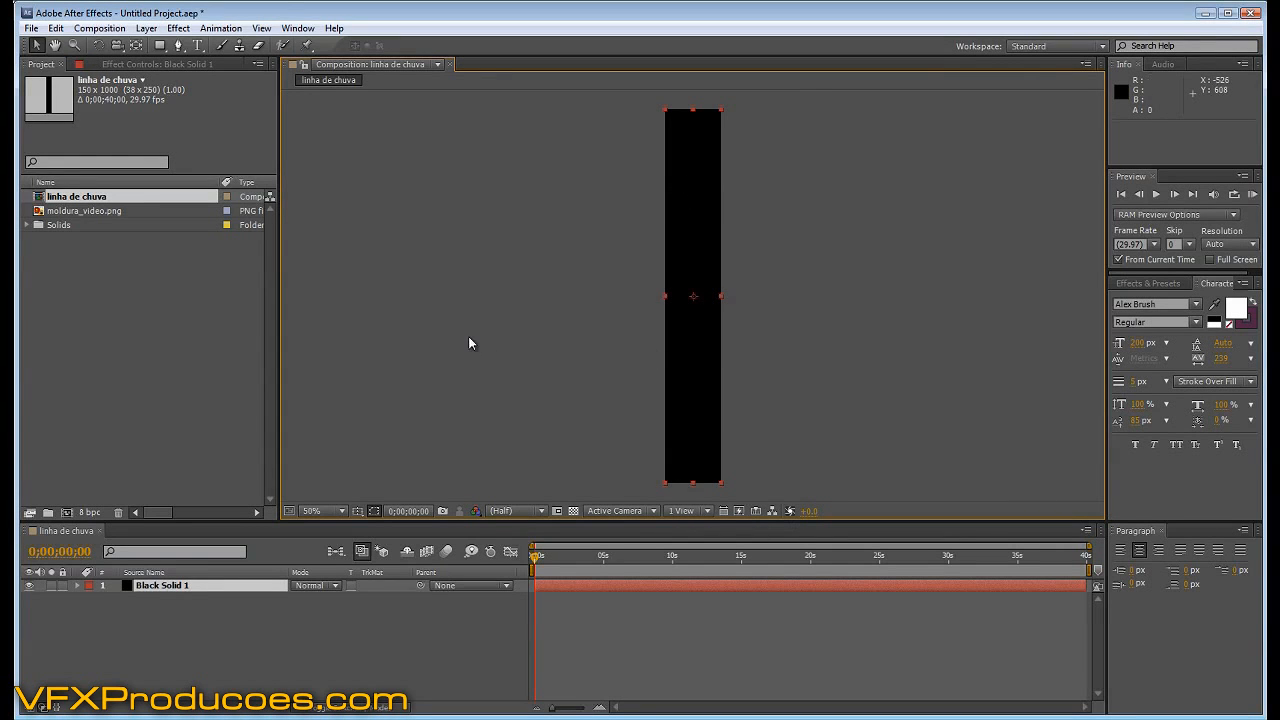
Apply CC Particle World to the black solid and preview the particles at 0;00;04;50.
click(178, 29)
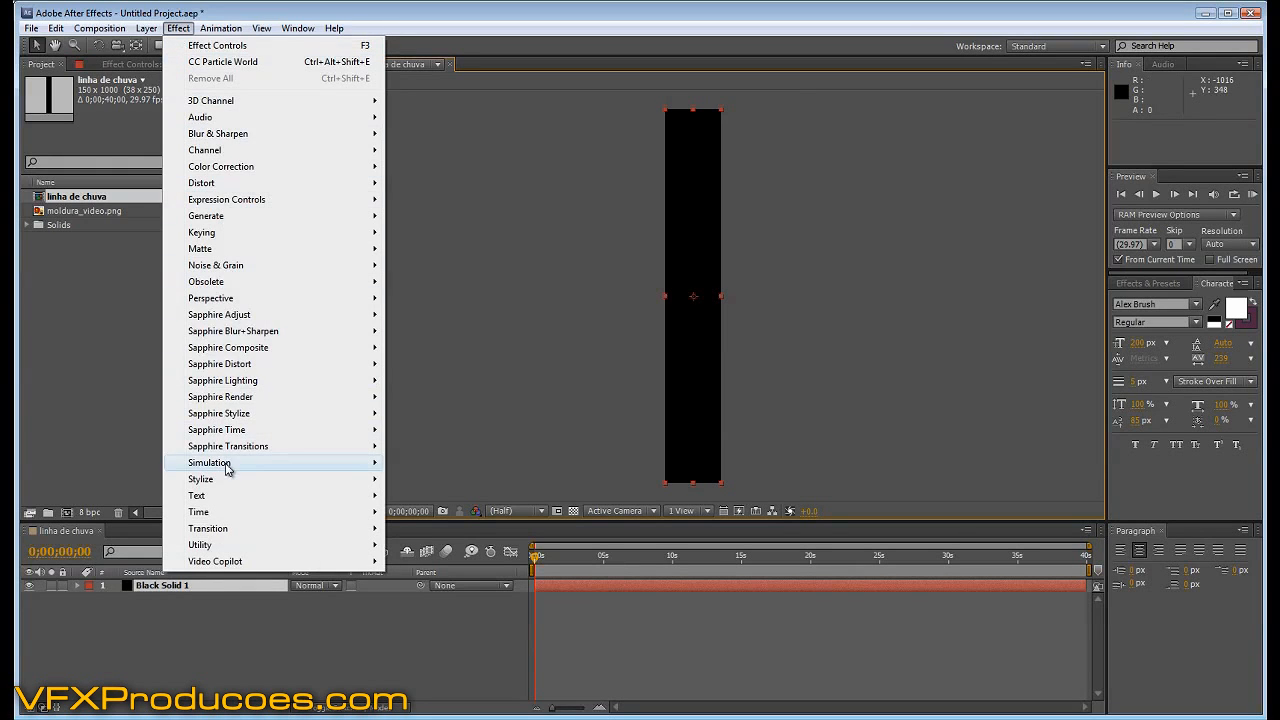
mouse_move(227, 468)
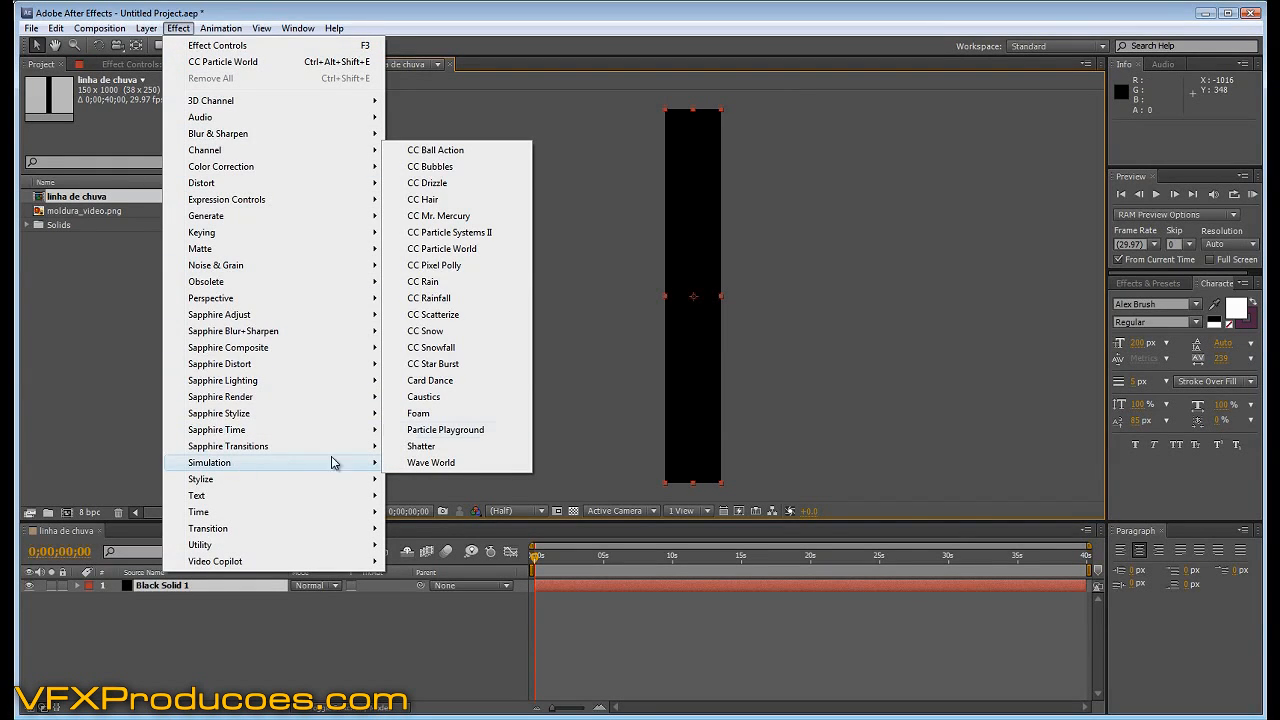
click(450, 249)
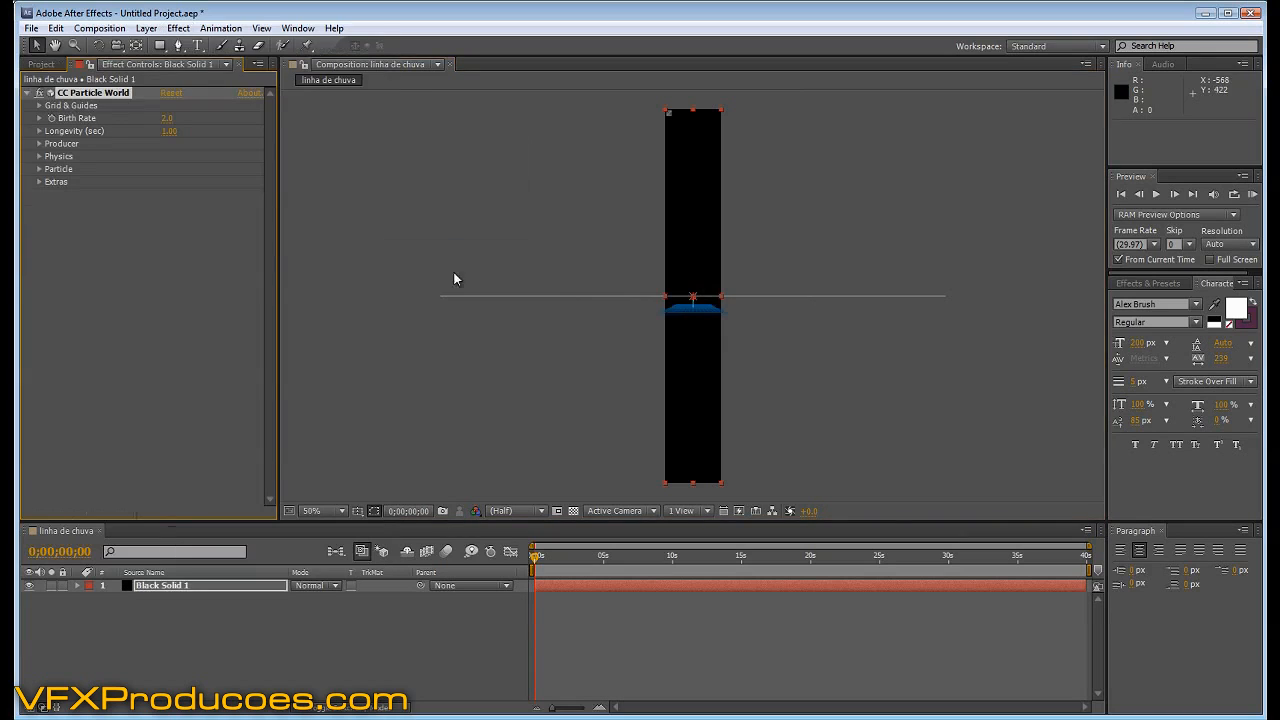
drag(535, 557, 600, 560)
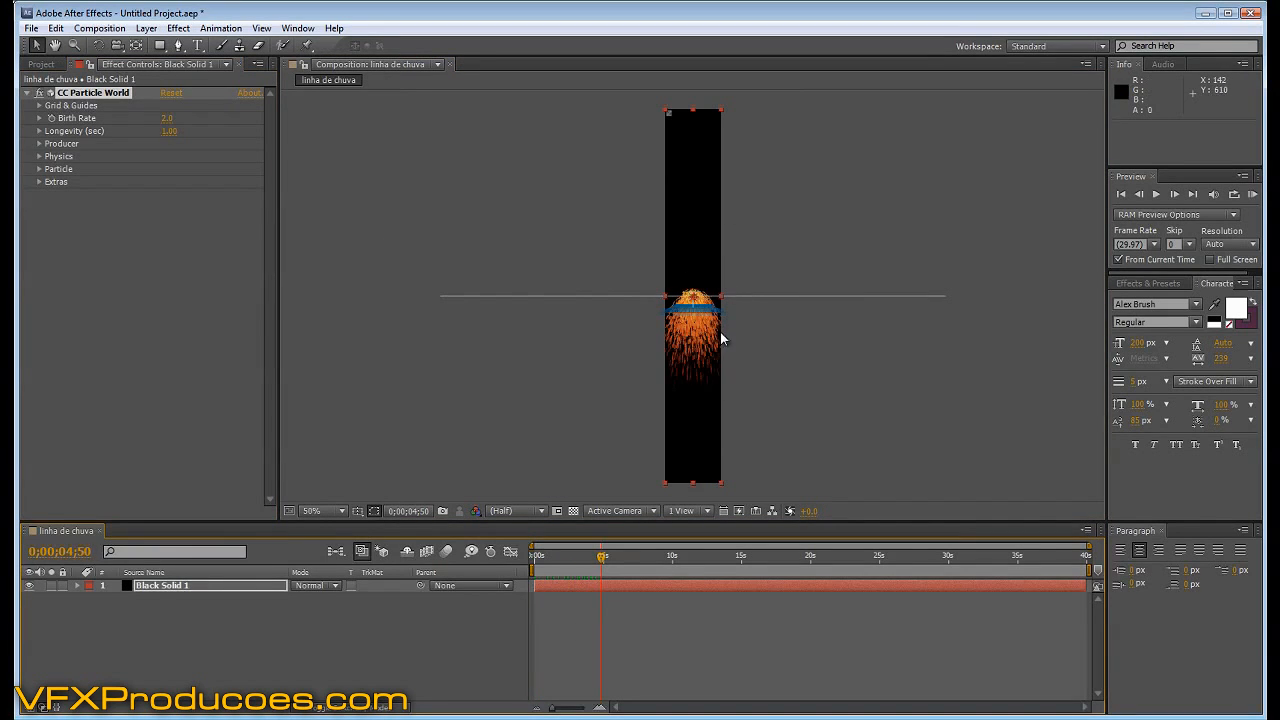
Turn off the Grid display in the Grid & Guides settings of CC Particle World.
click(40, 106)
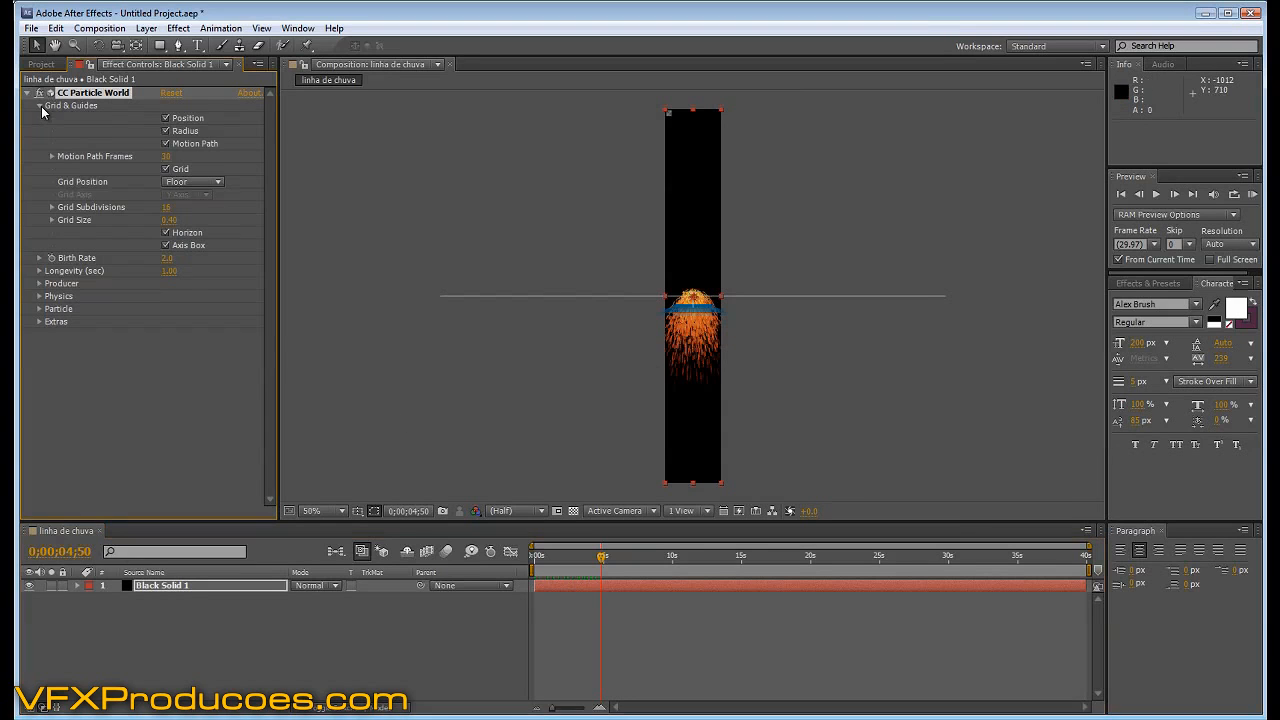
click(166, 170)
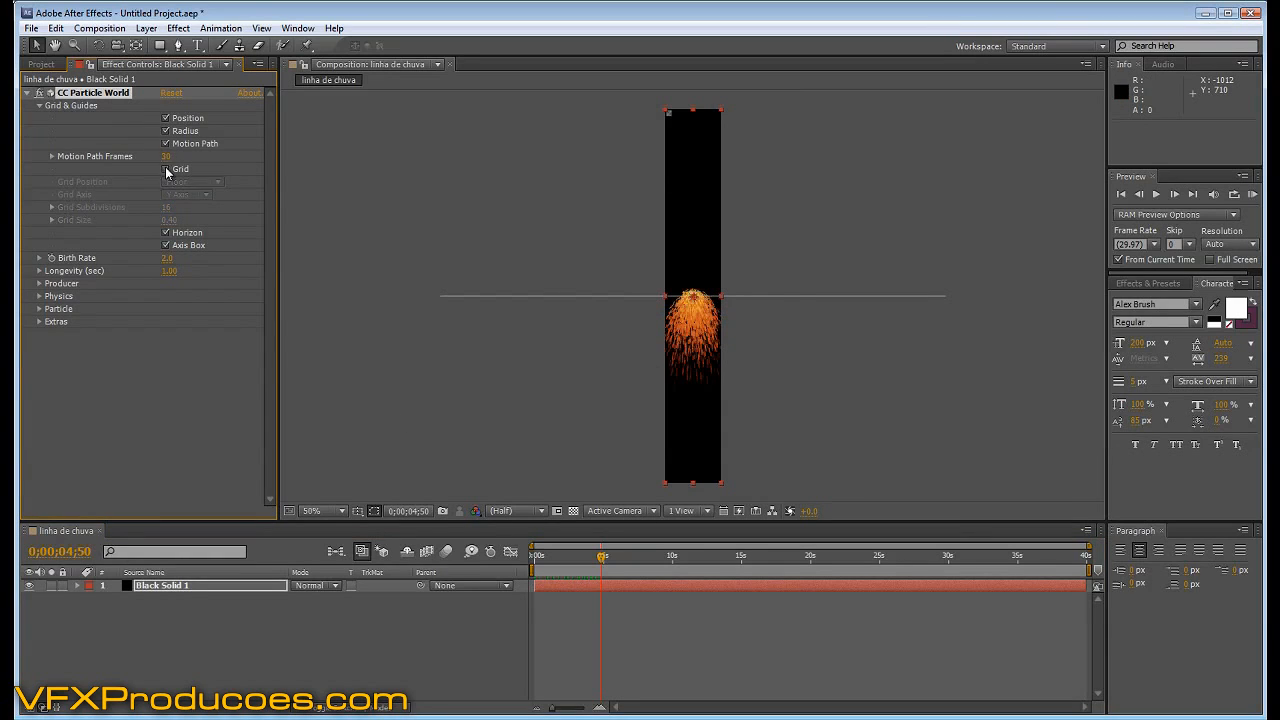
click(40, 106)
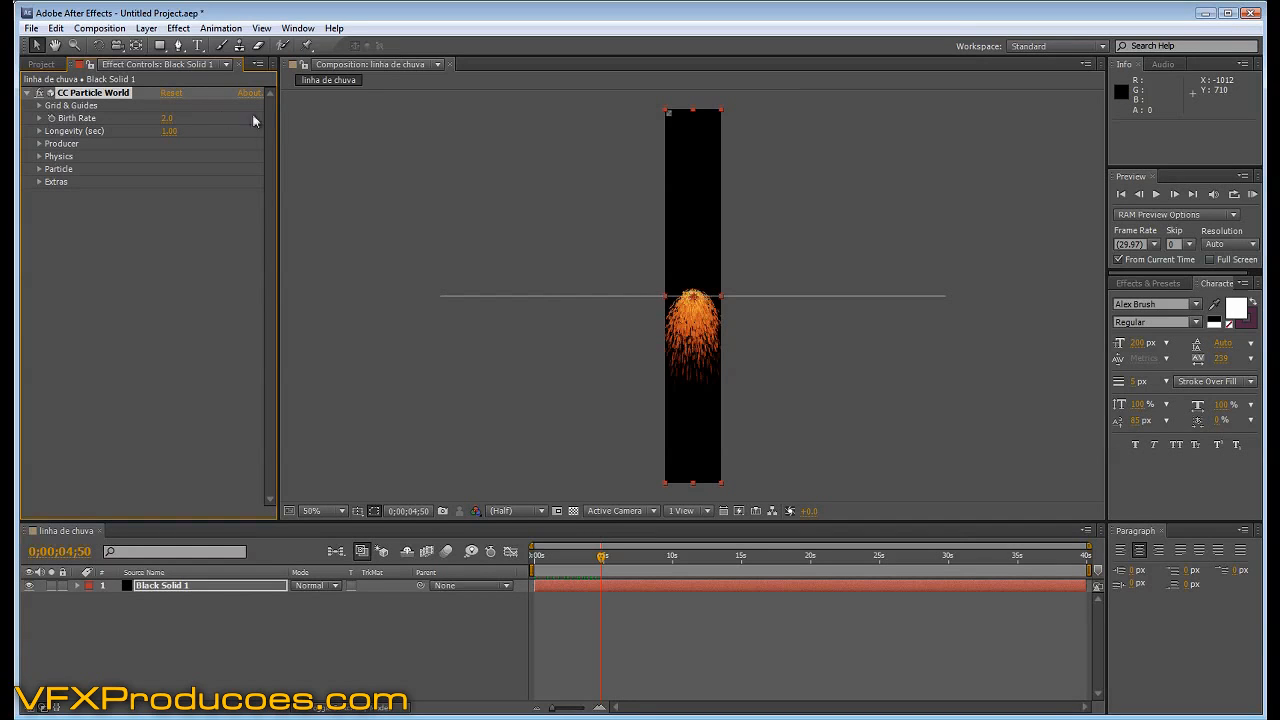
Set the CC Particle World Birth Rate to 0.1 and Longevity to 7 seconds.
click(170, 119)
text(0.1)
key(Return)
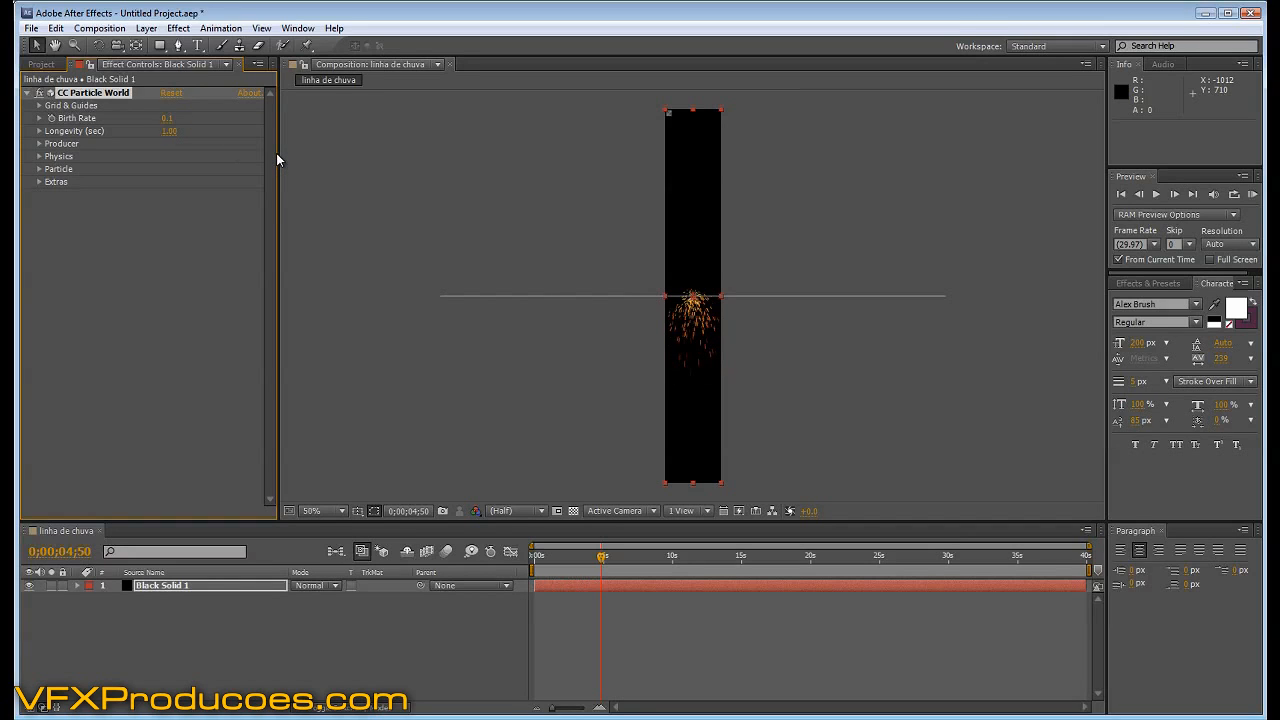
click(39, 144)
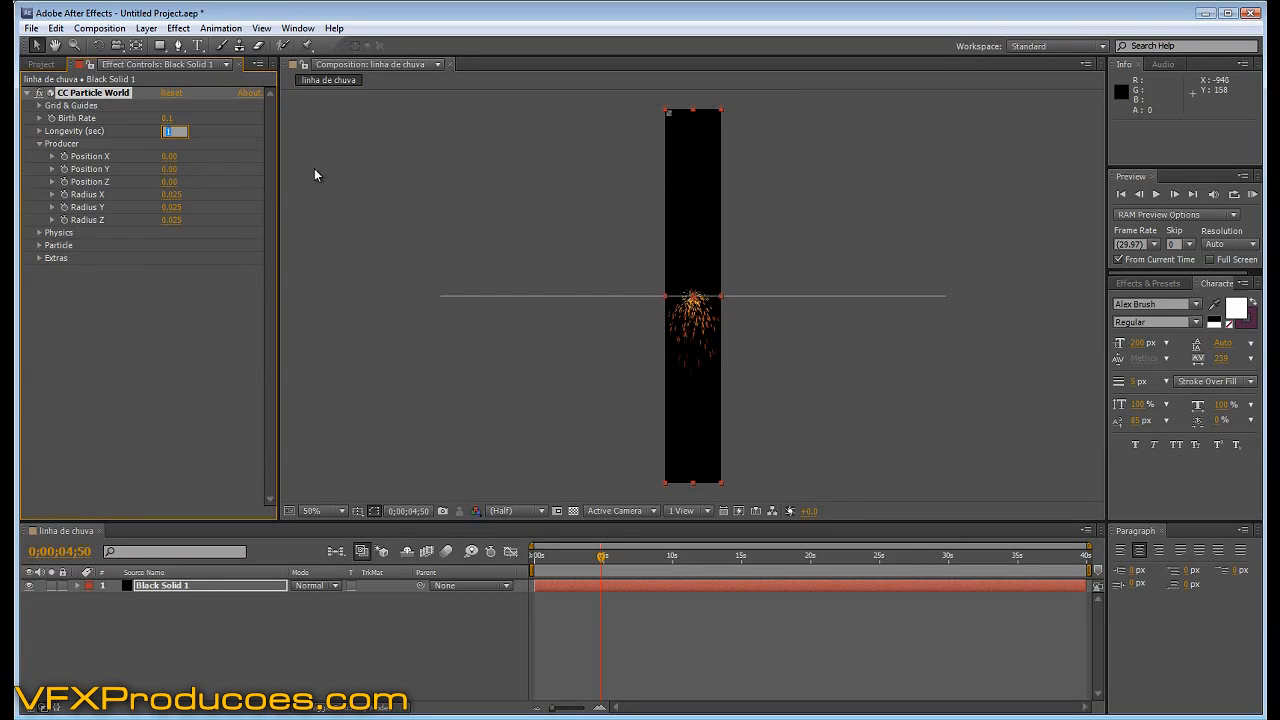
text(7)
key(Return)
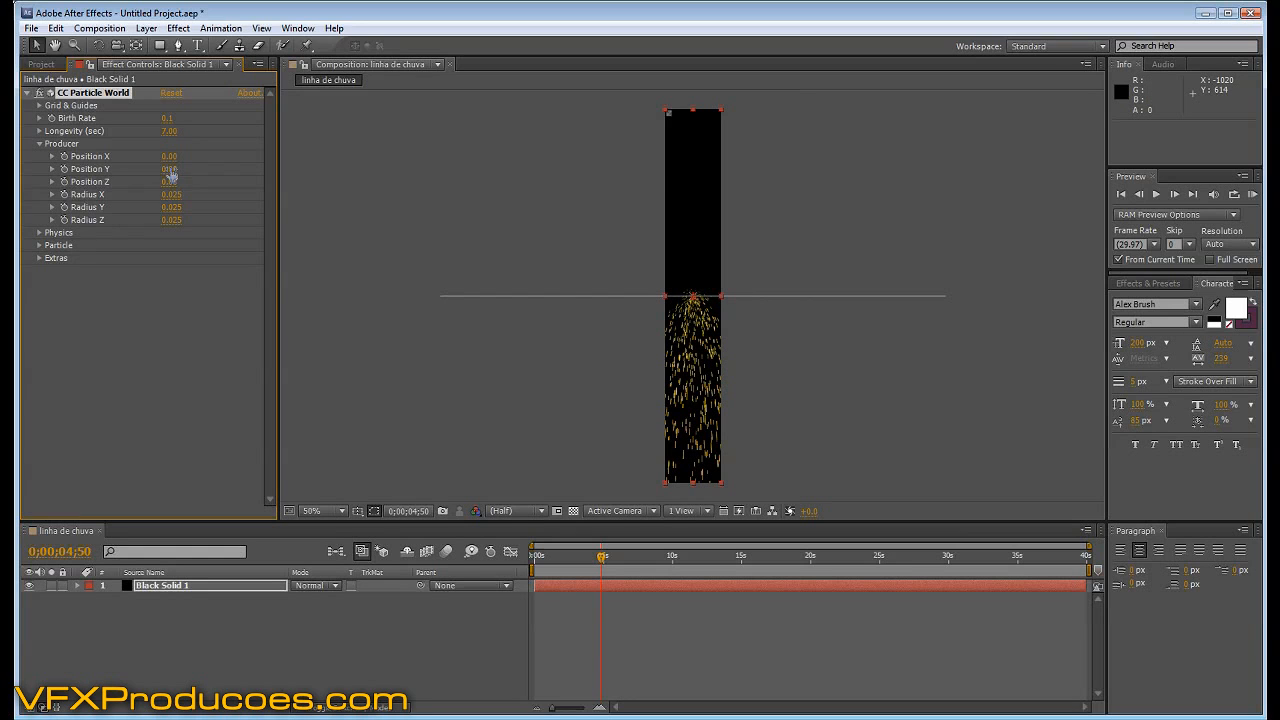
Raise the particle producer to the composition's upper edge with Position Y at -3.22 and check the particles at 0;00;08;50.
drag(170, 173, 14, 186)
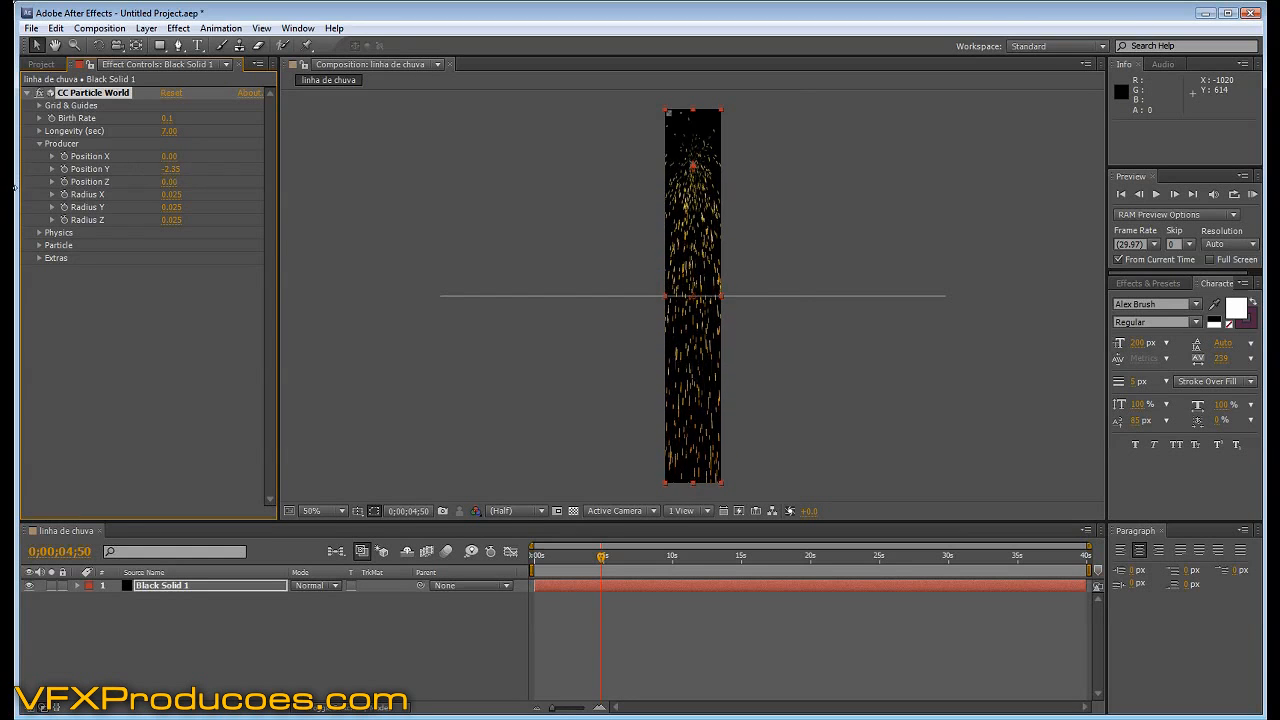
click(39, 232)
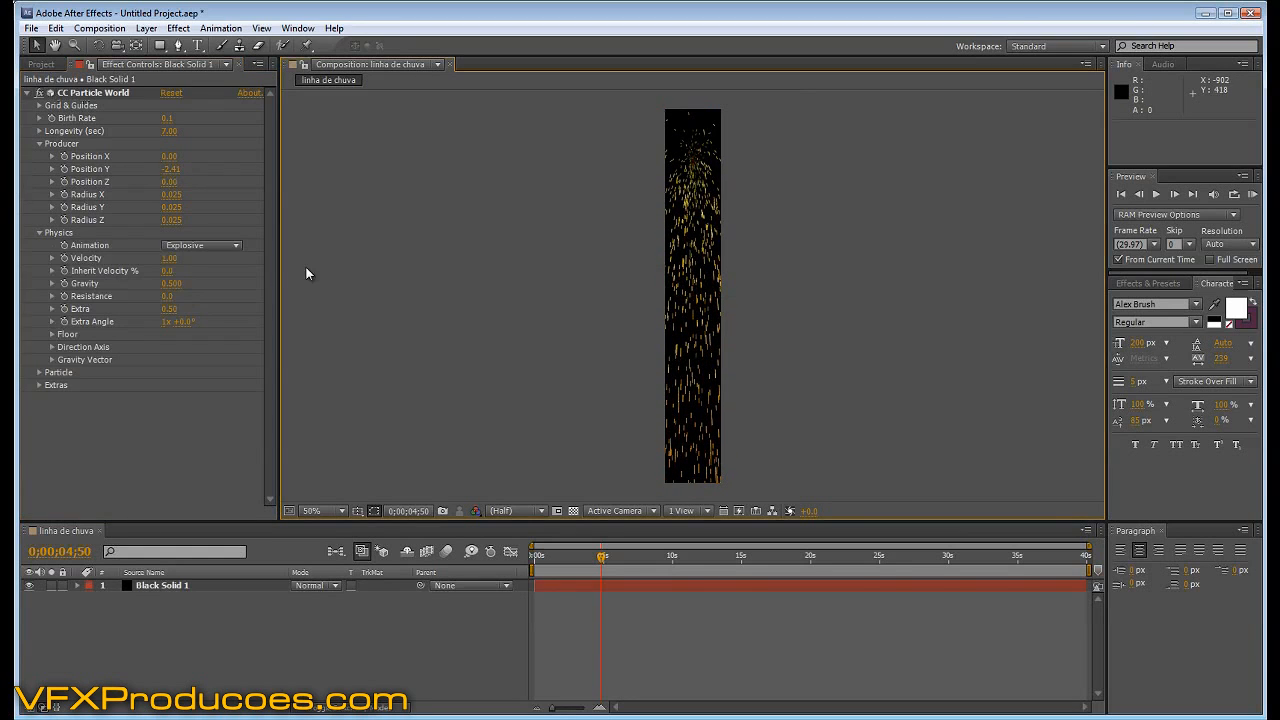
click(152, 160)
drag(152, 160, 183, 166)
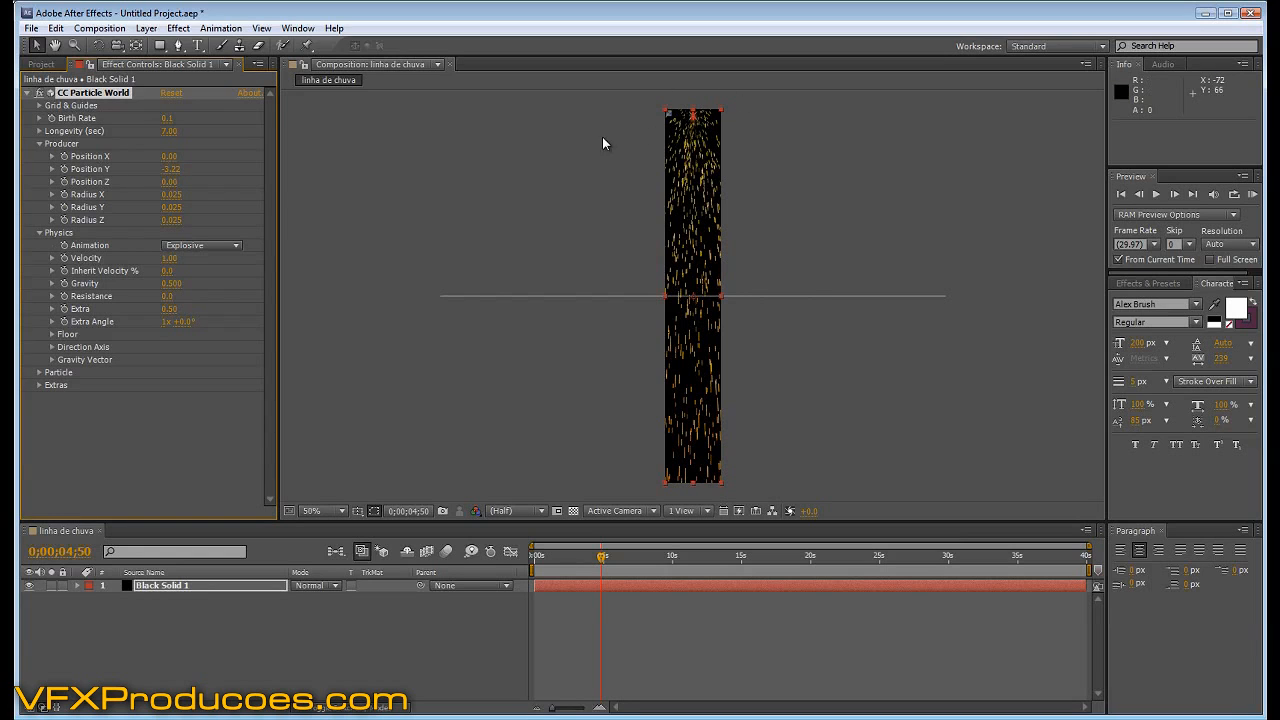
click(172, 169)
drag(601, 557, 656, 560)
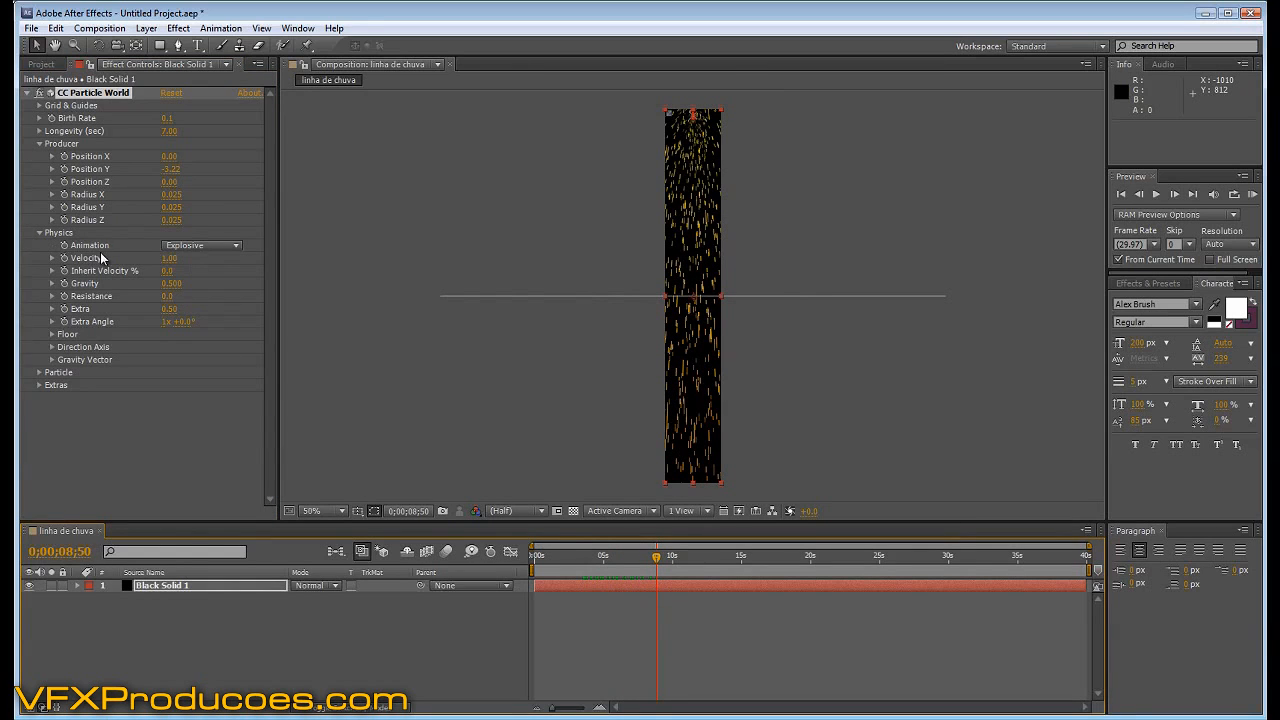
Set the CC Particle World animation to Direction Axis with an Extra Angle of 1x+270° and check the stream at 0;00;11;18.
click(183, 246)
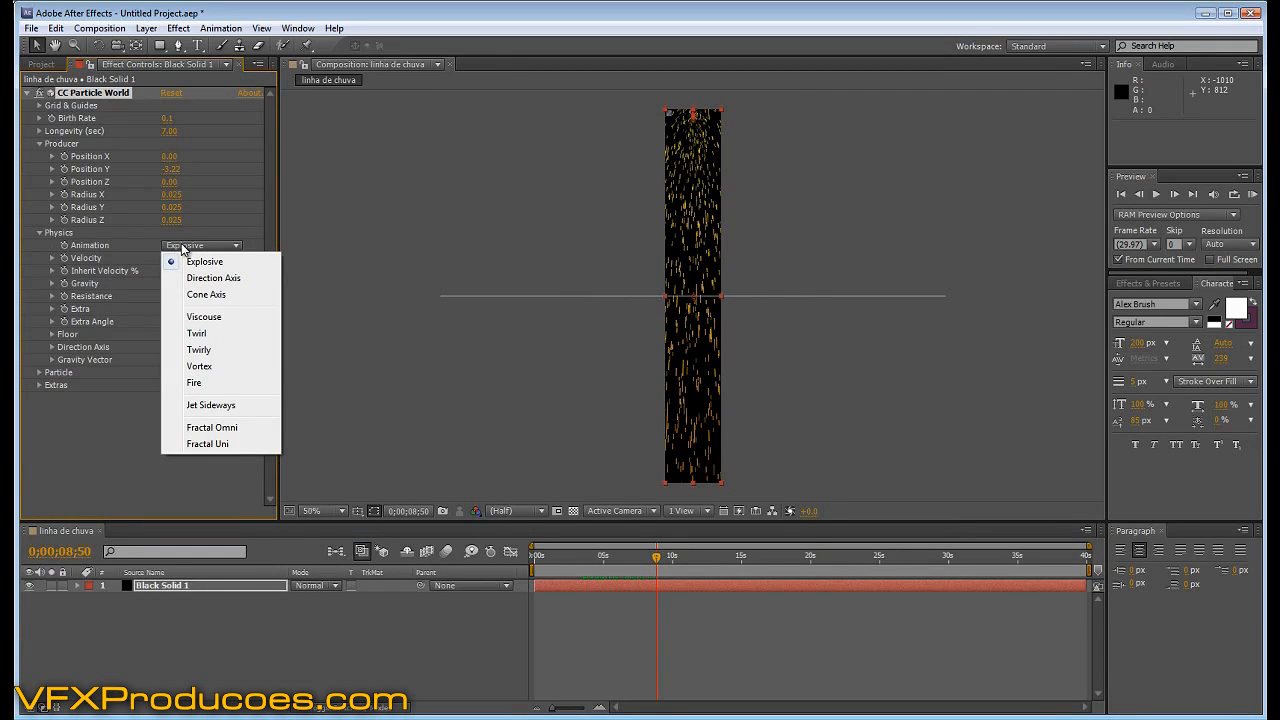
click(219, 280)
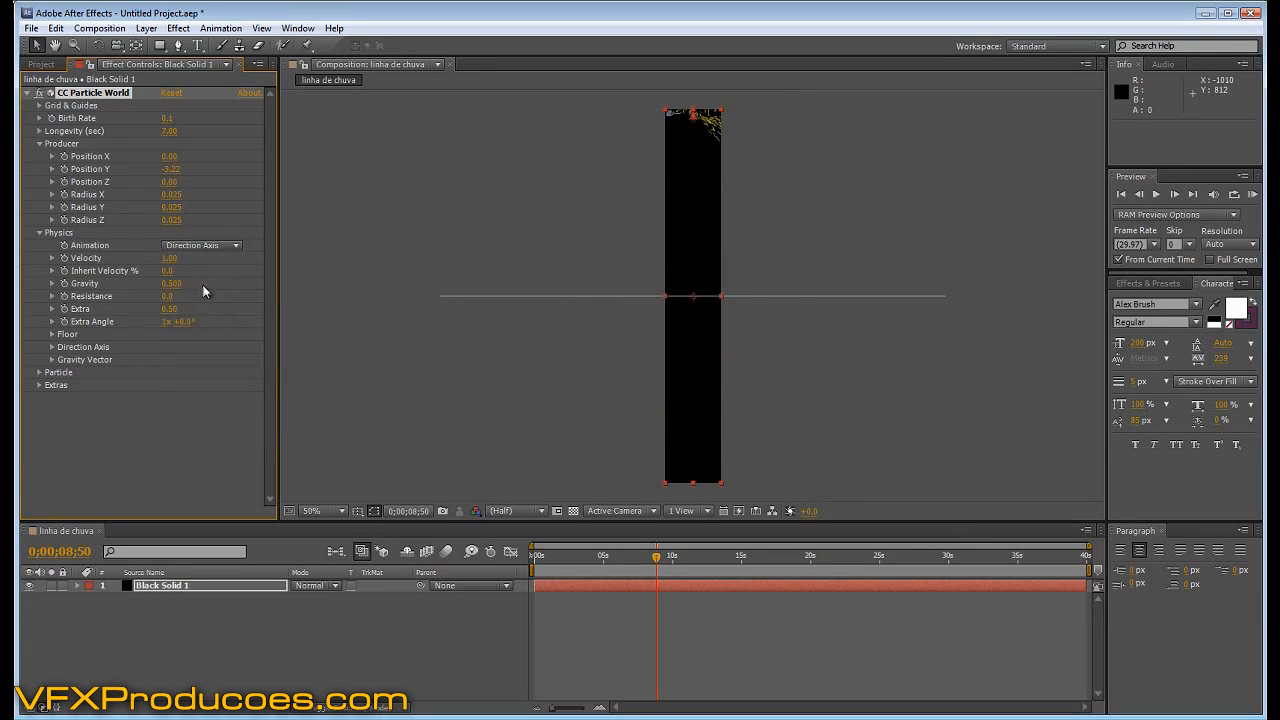
click(186, 323)
key(Return)
drag(656, 556, 690, 565)
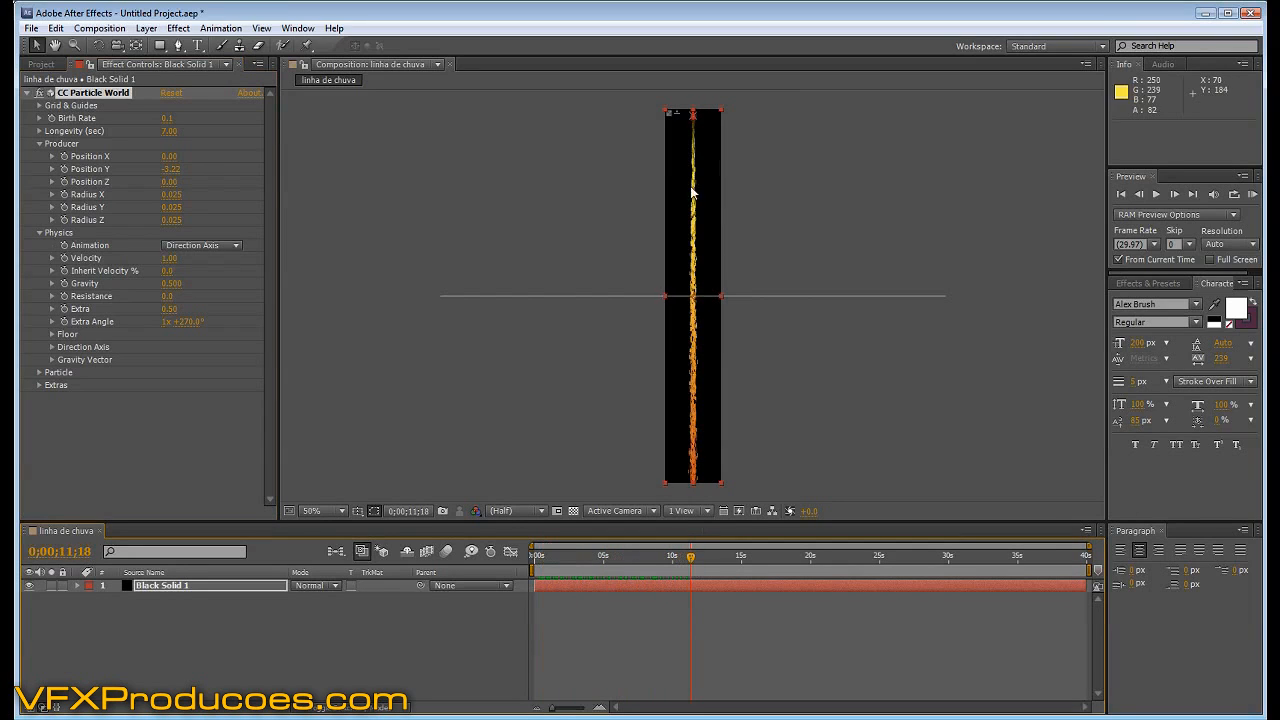
Set the Extra value in the CC Particle World Physics settings to 0.75.
click(170, 259)
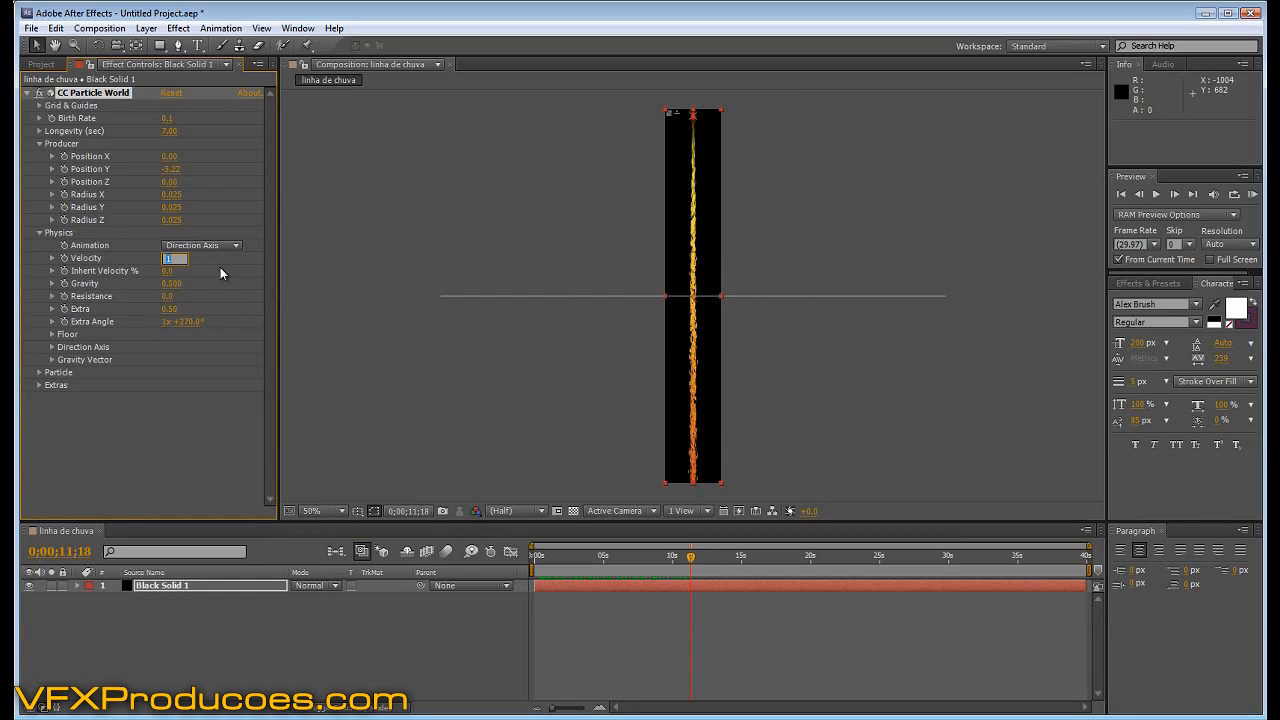
click(170, 309)
text(0.75)
key(Return)
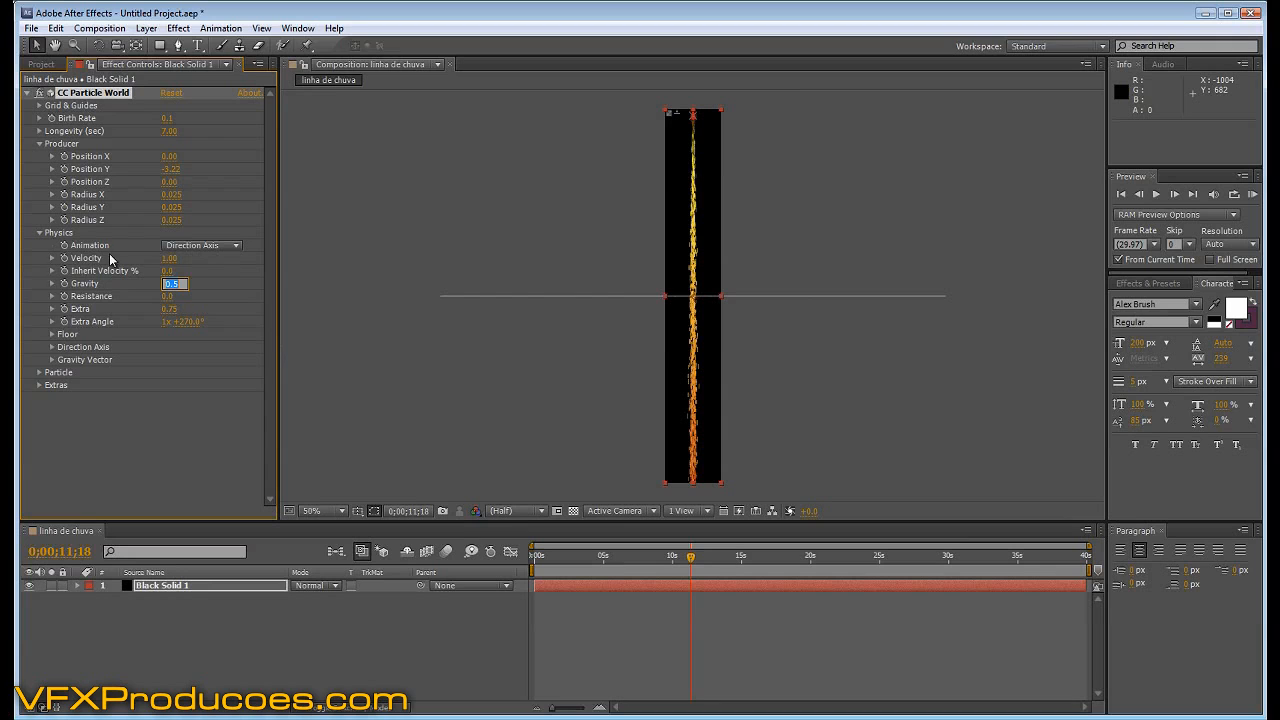
Change the particle type to Shaded Sphere and inspect the particles at full size at 0;00;06;00.
click(40, 374)
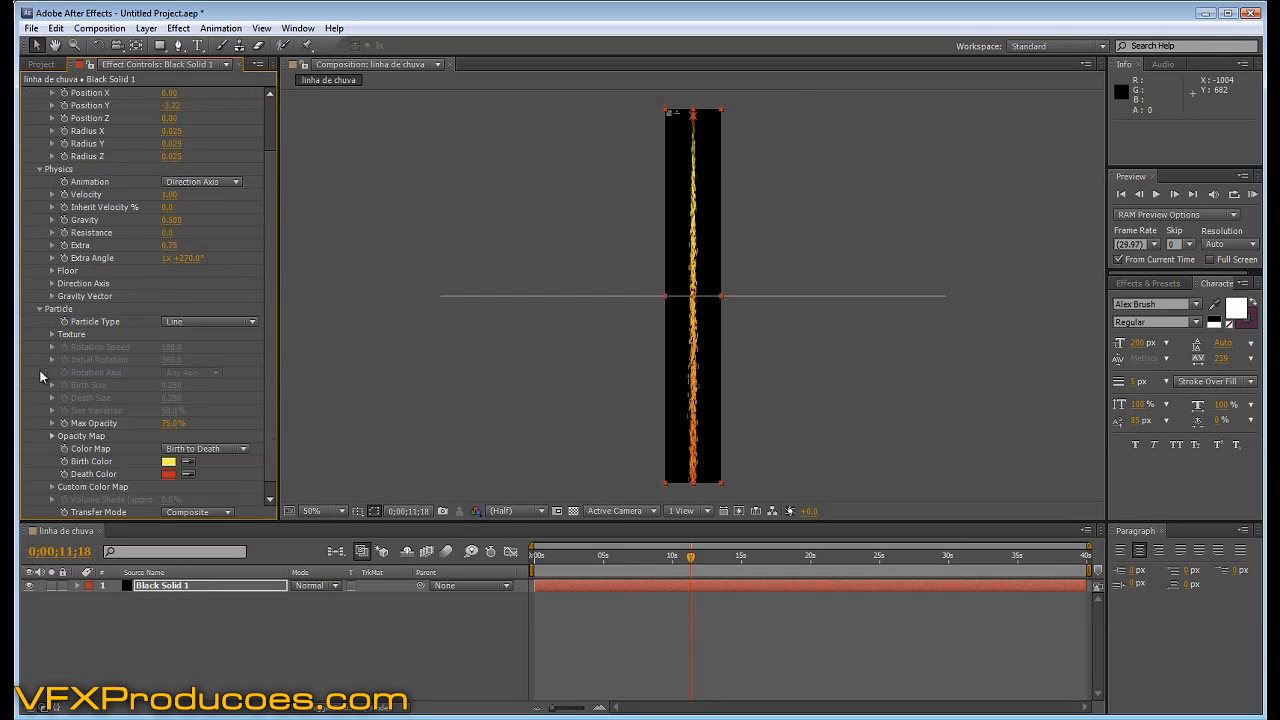
click(195, 321)
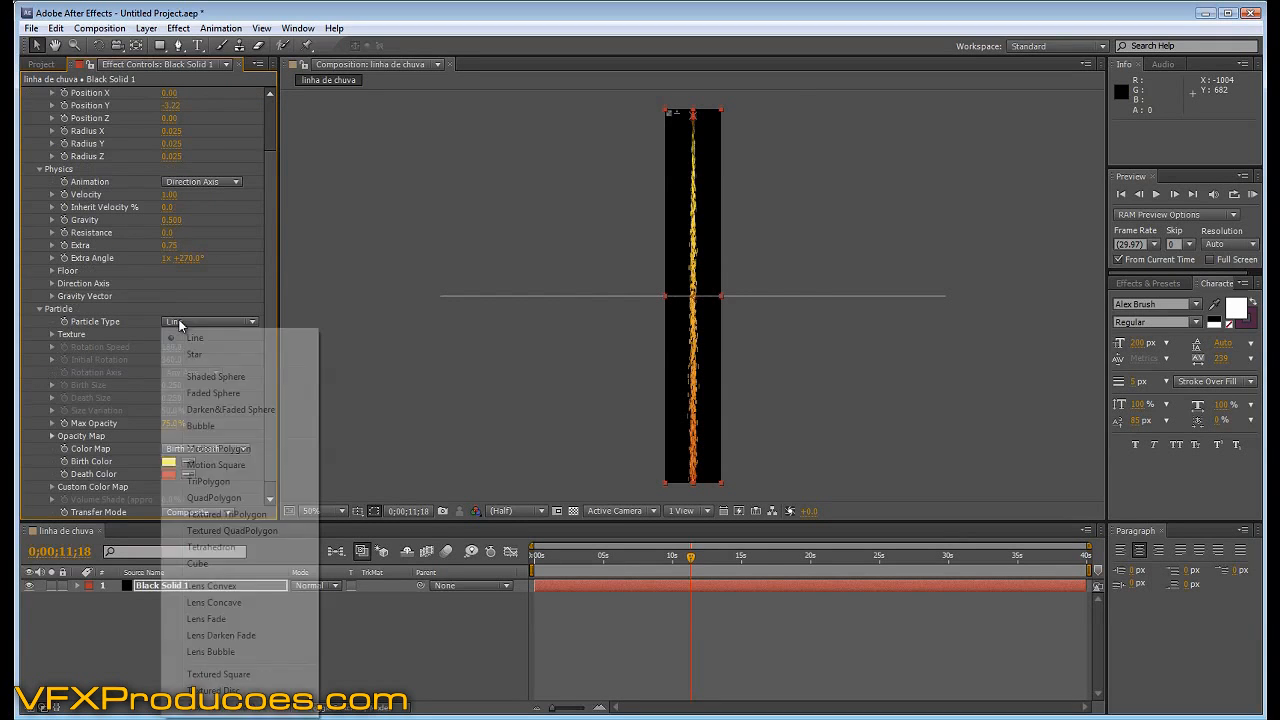
click(212, 377)
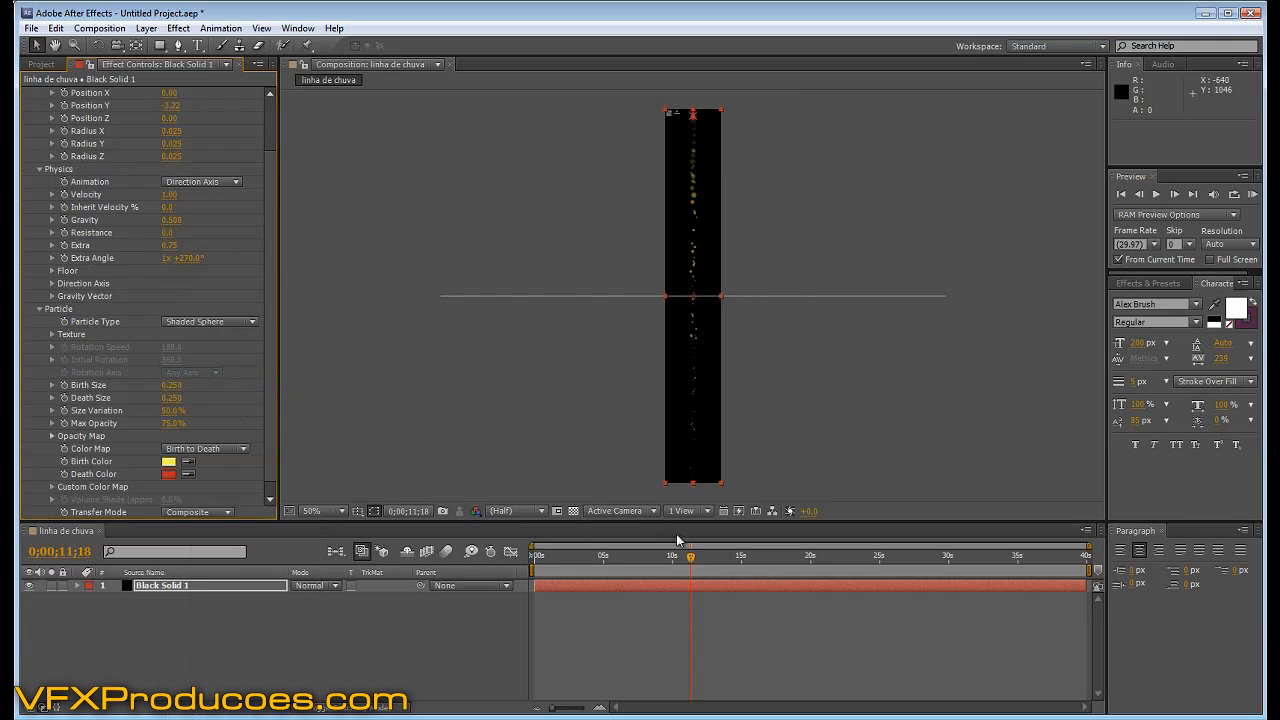
mouse_move(693, 562)
mouse_down()
mouse_move(587, 570)
mouse_move(705, 565)
mouse_up()
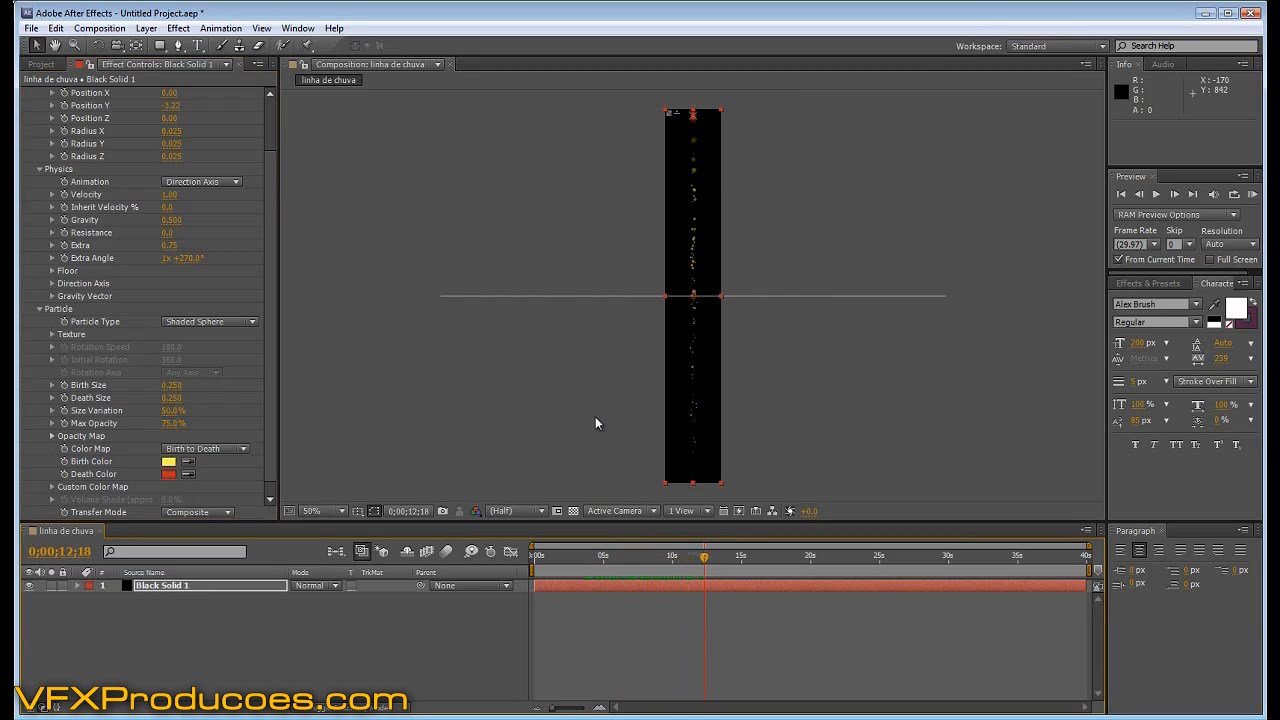
key(period)
drag(705, 558, 617, 567)
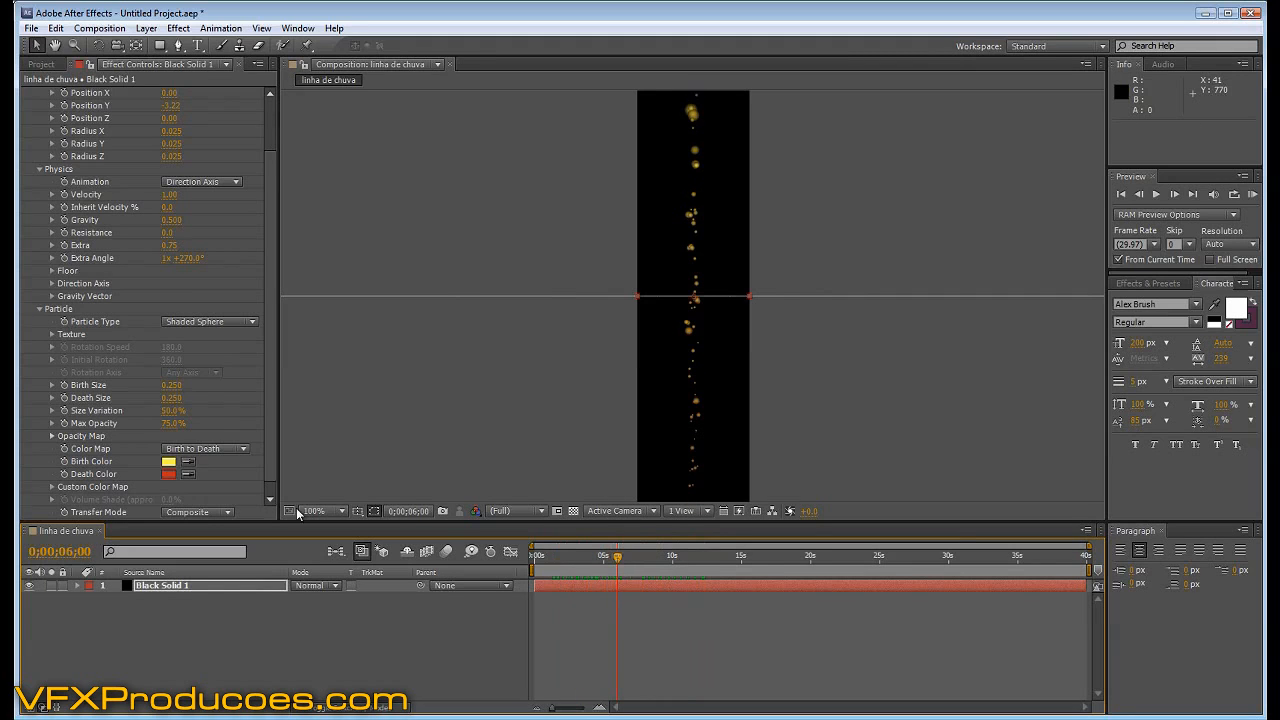
Set both the Birth Color and the Death Color of the particles to white.
click(168, 462)
click(466, 310)
click(790, 292)
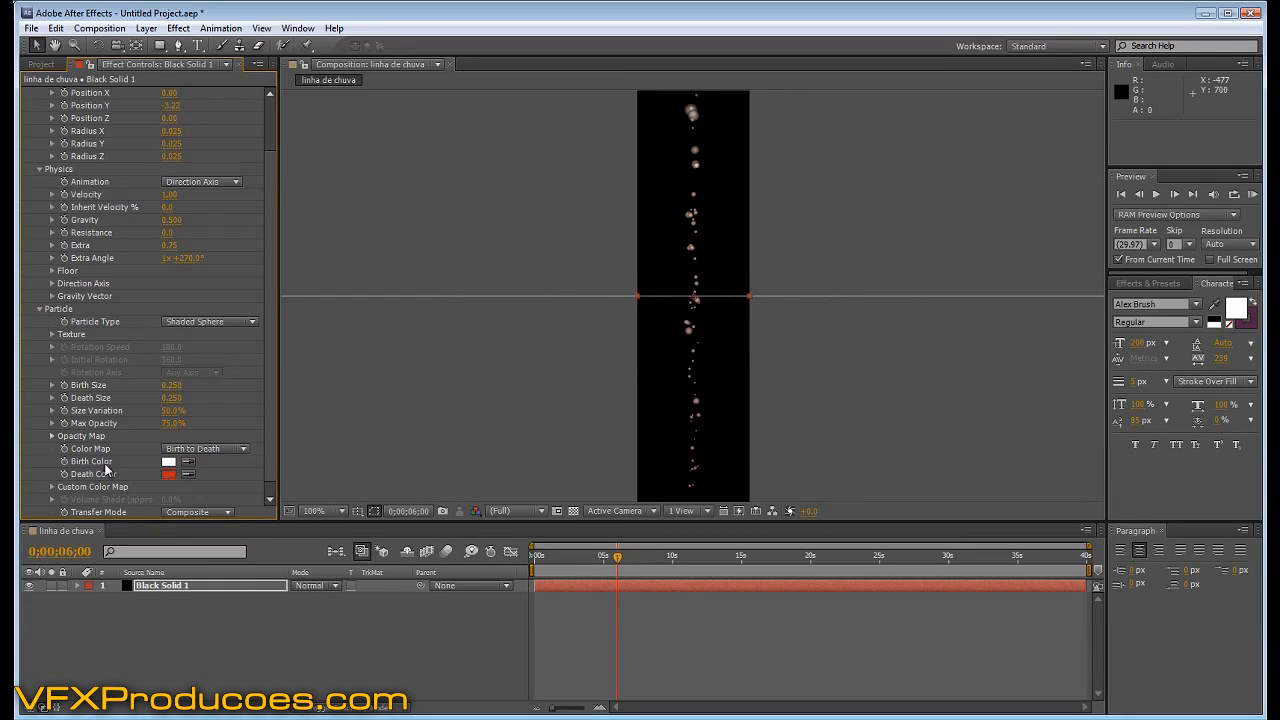
click(168, 474)
drag(500, 358, 429, 269)
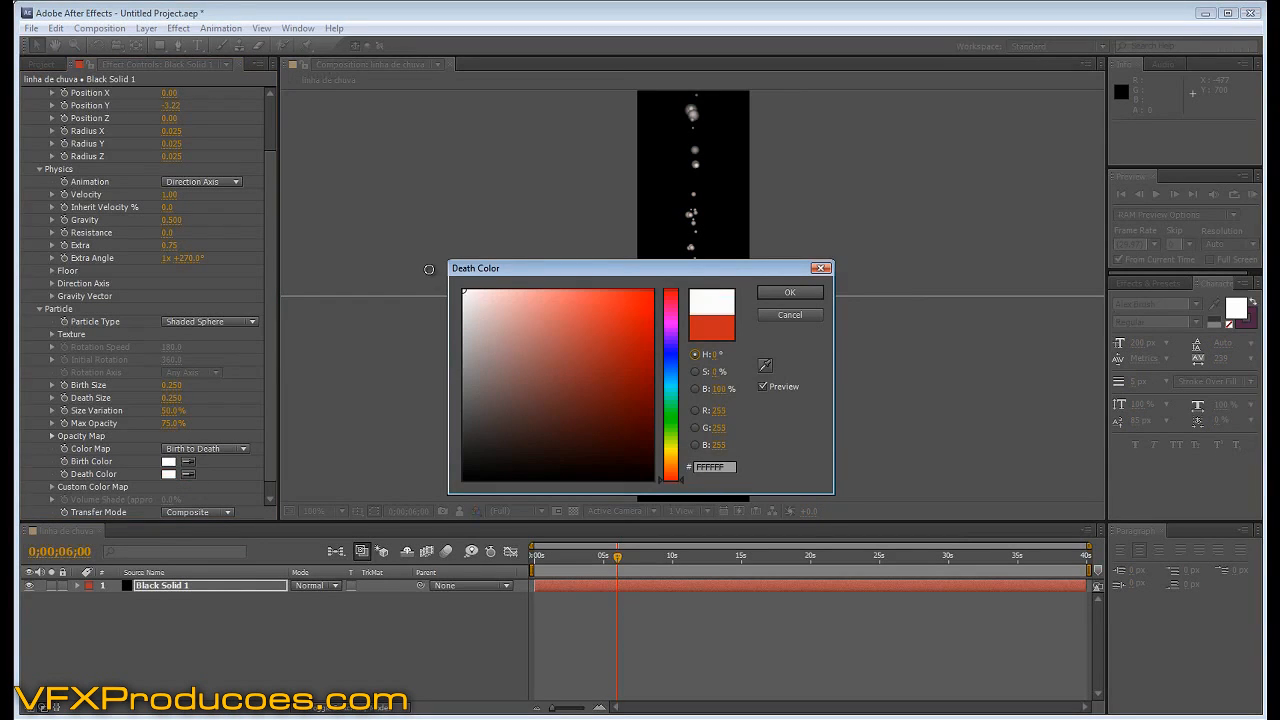
click(777, 292)
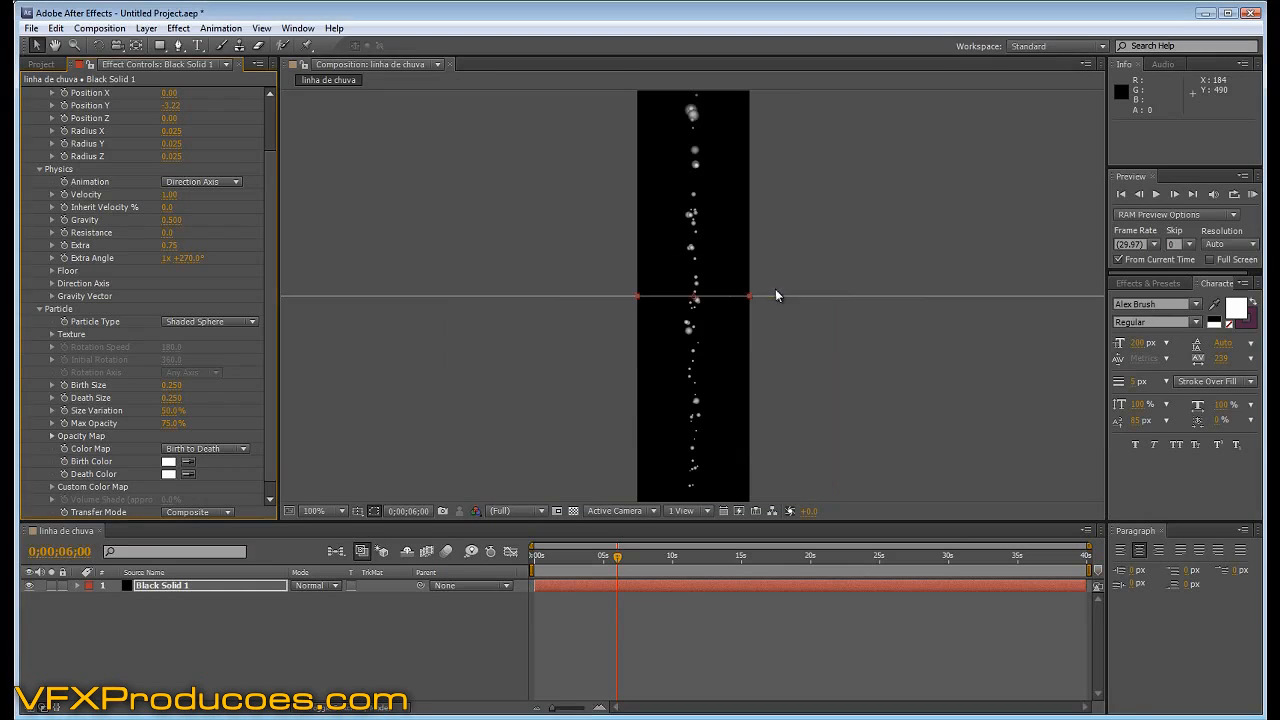
Set the particles' Birth Size and Death Size to 0.2 and preview the fall around 0;00;10;00.
click(170, 387)
text(.2)
key(Tab)
text(.2)
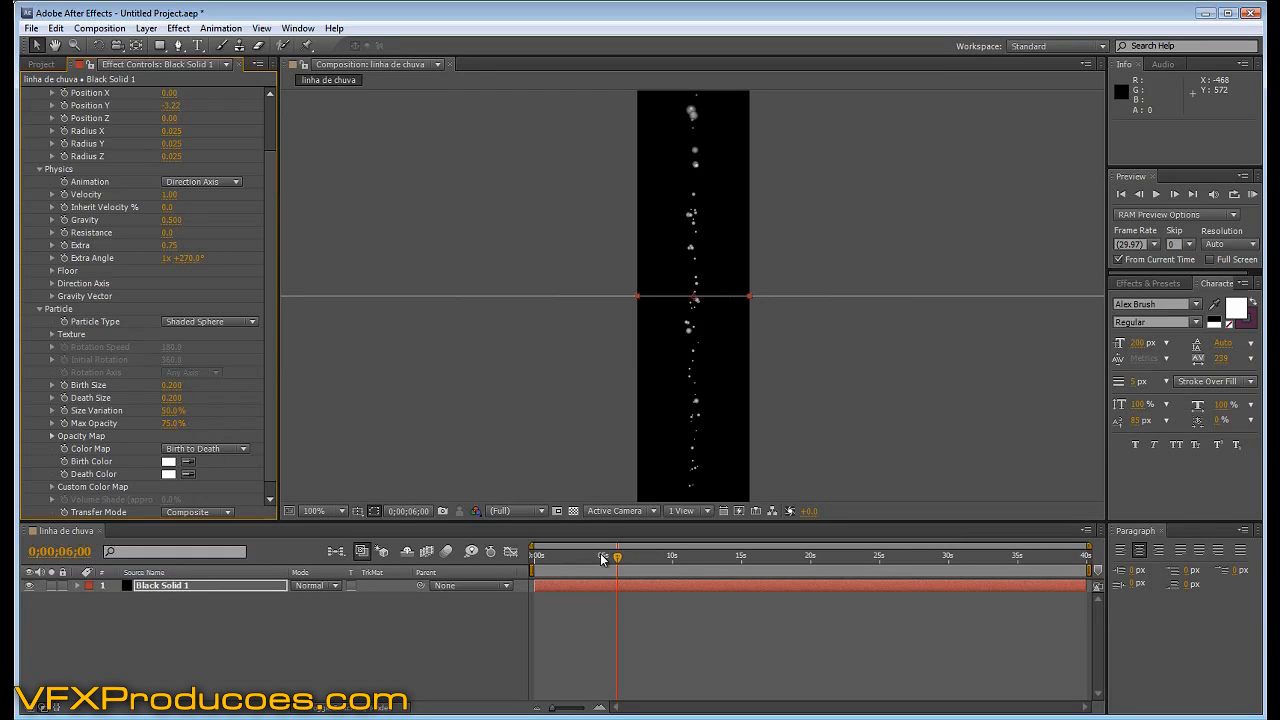
drag(617, 557, 674, 569)
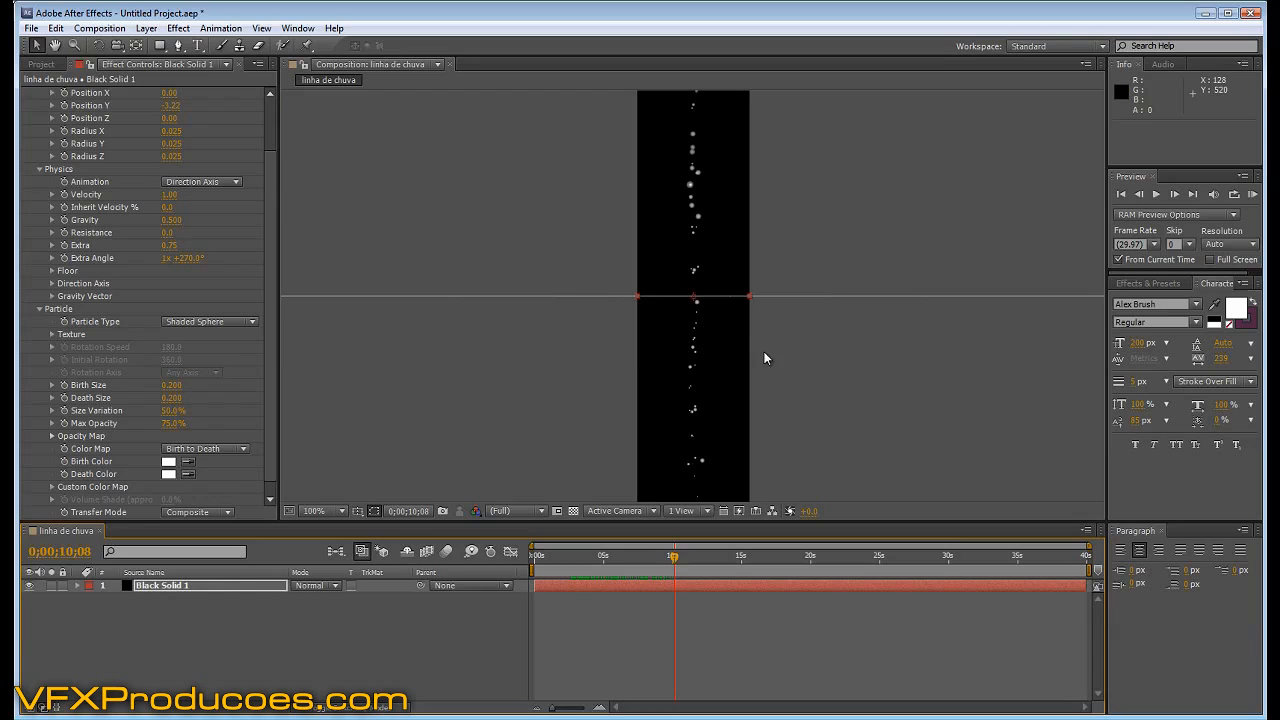
mouse_move(670, 563)
mouse_down()
mouse_move(630, 570)
mouse_move(660, 577)
mouse_up()
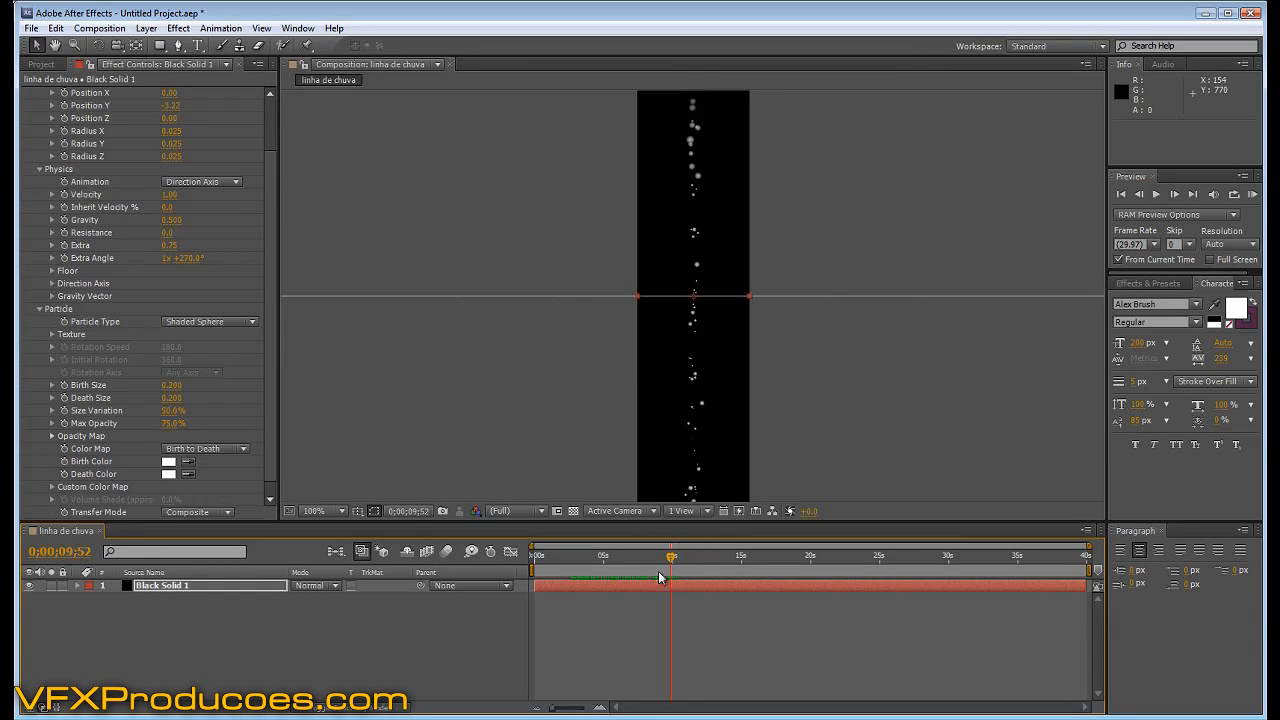
Duplicate the particle solid, shift the copy to start at -0;00;00;46, and preview the denser rain line.
click(184, 586)
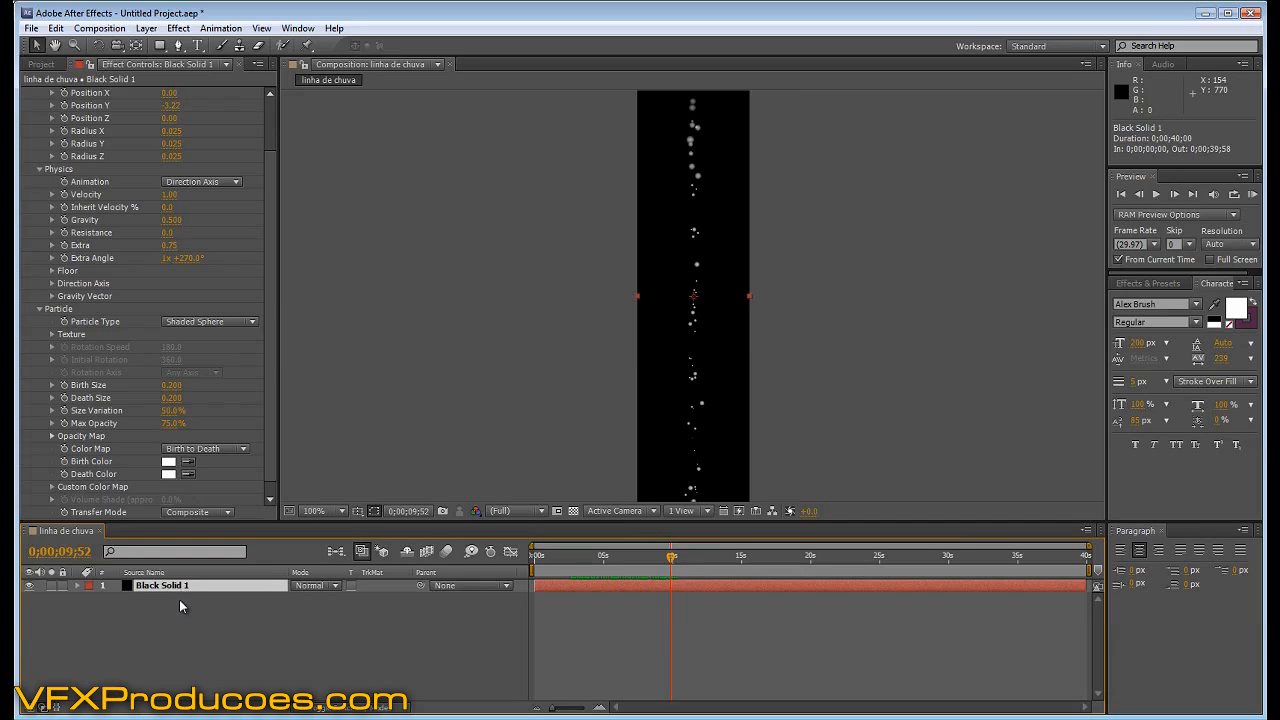
key(ctrl+d)
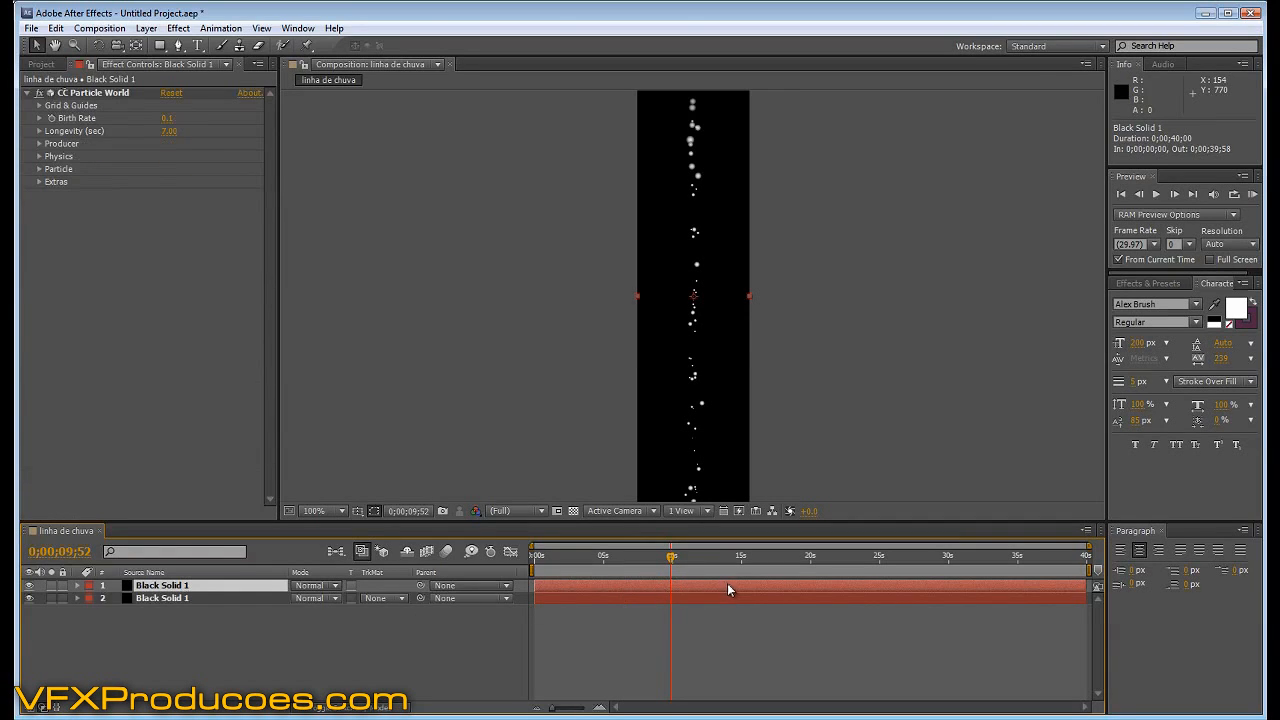
drag(728, 585, 623, 560)
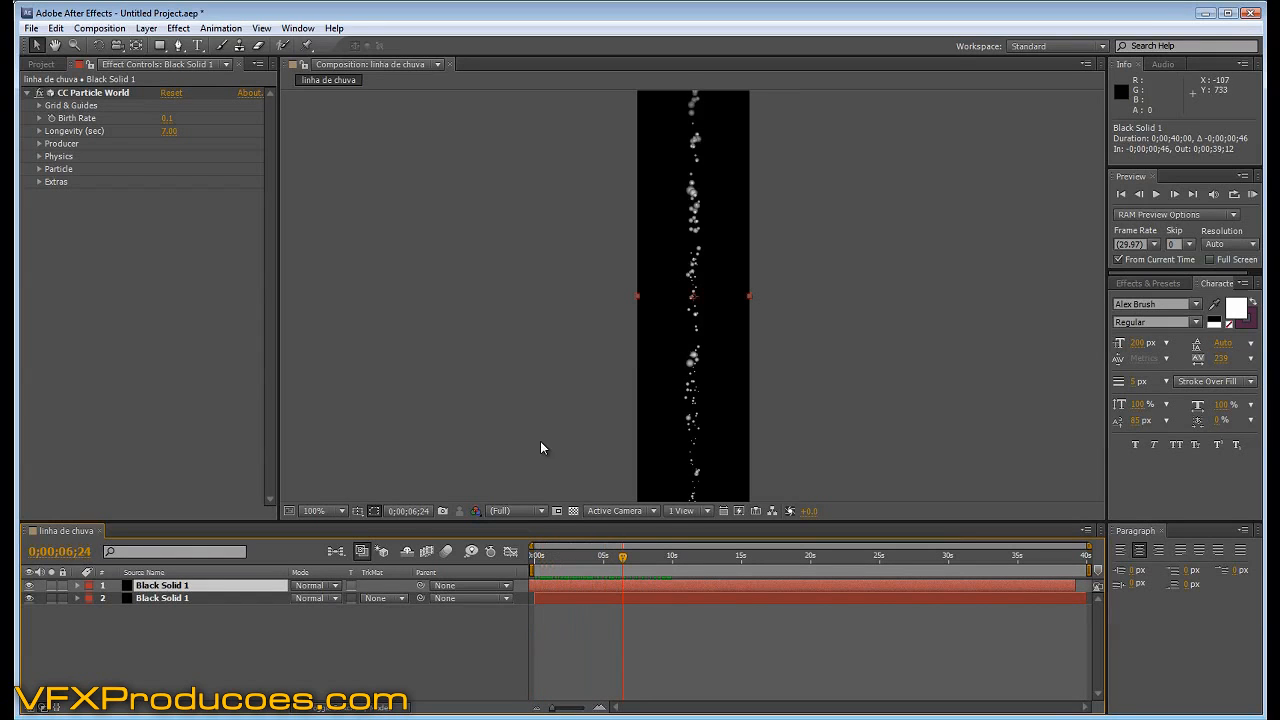
key(comma)
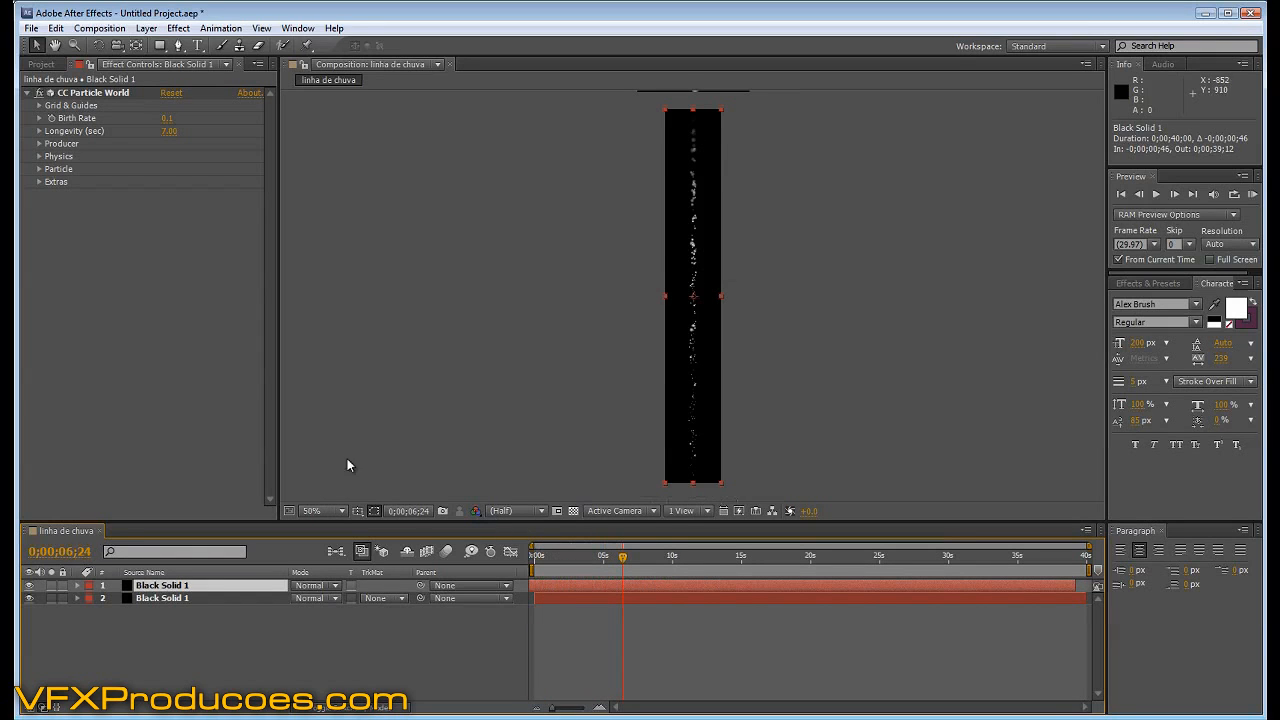
drag(623, 560, 565, 571)
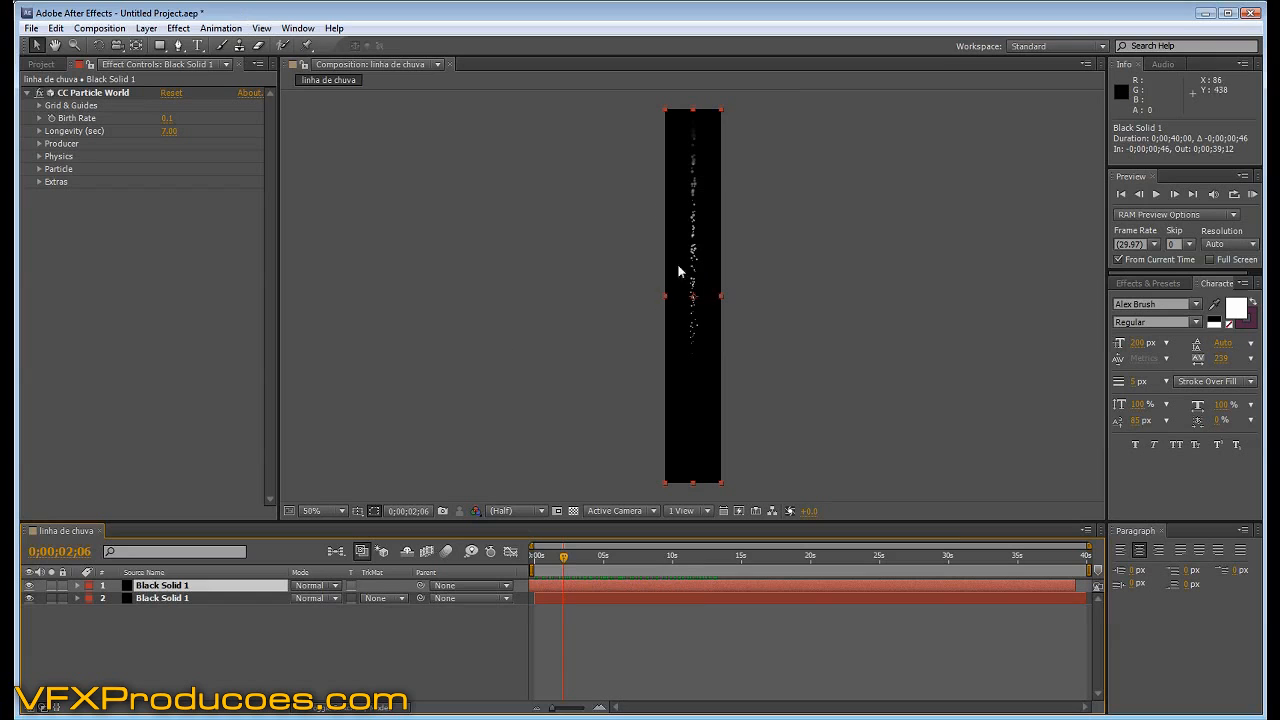
Add a null object to the linha de chuva composition.
click(142, 31)
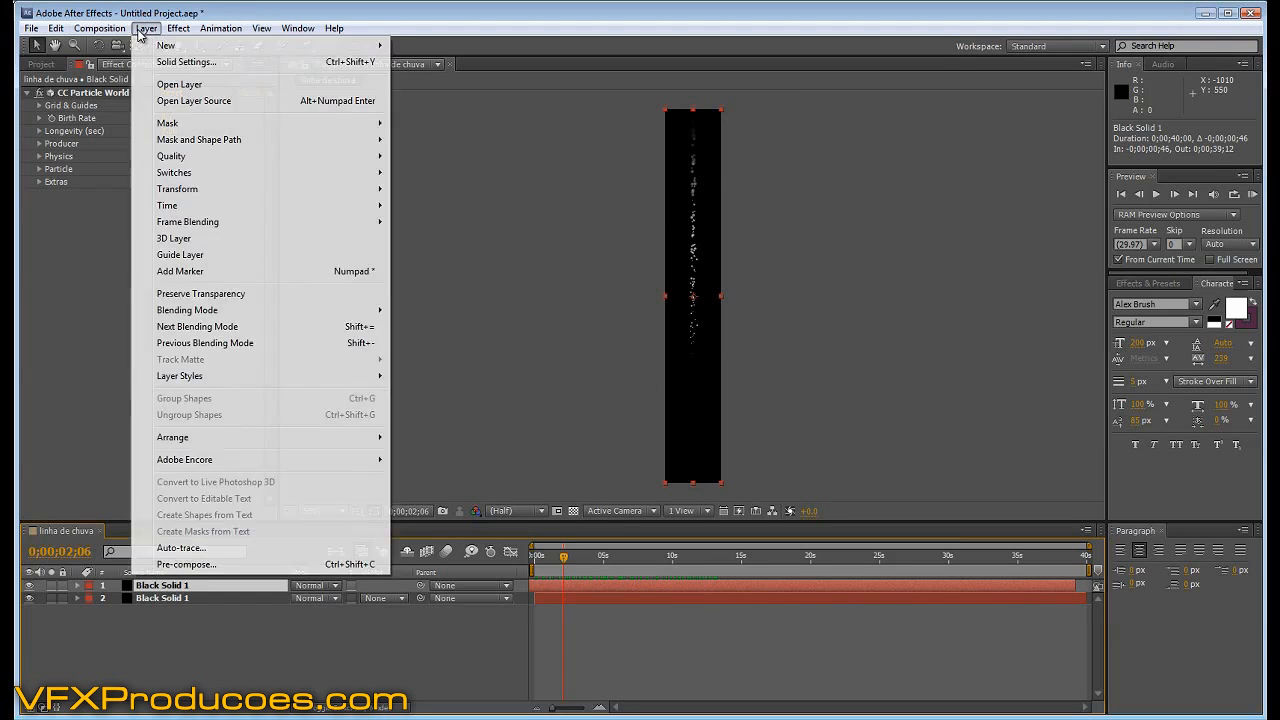
mouse_move(266, 46)
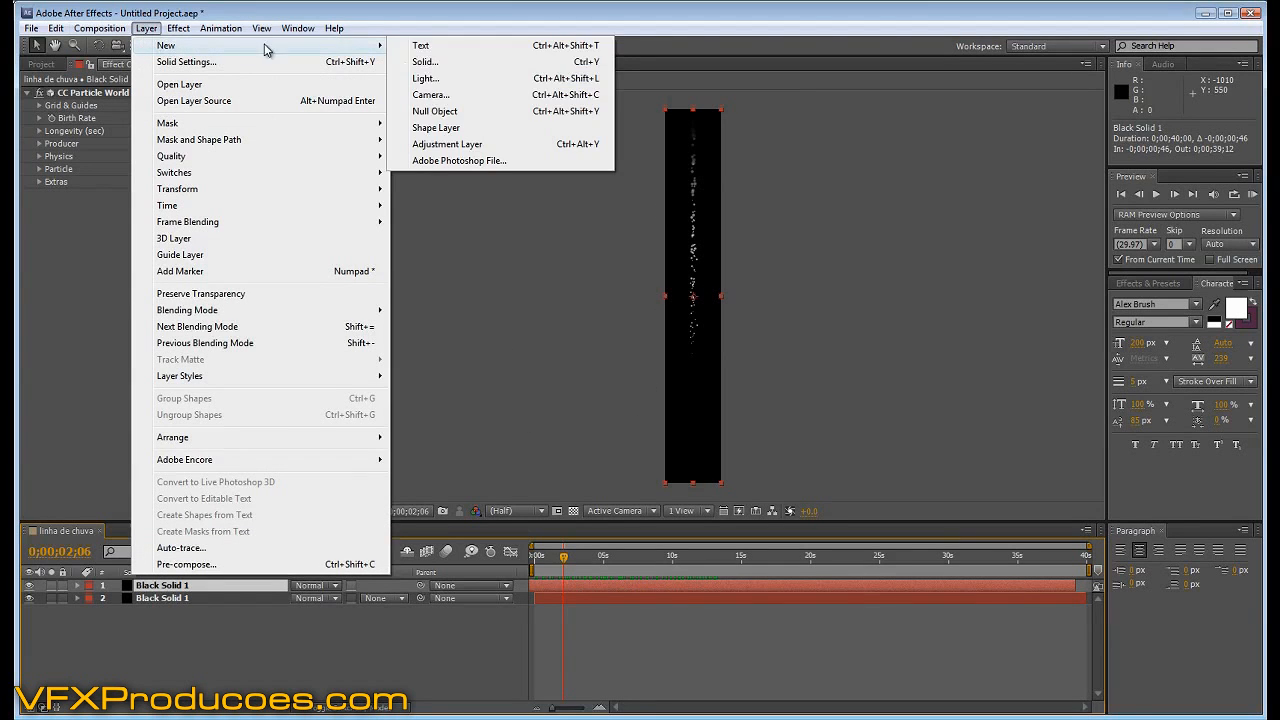
click(434, 111)
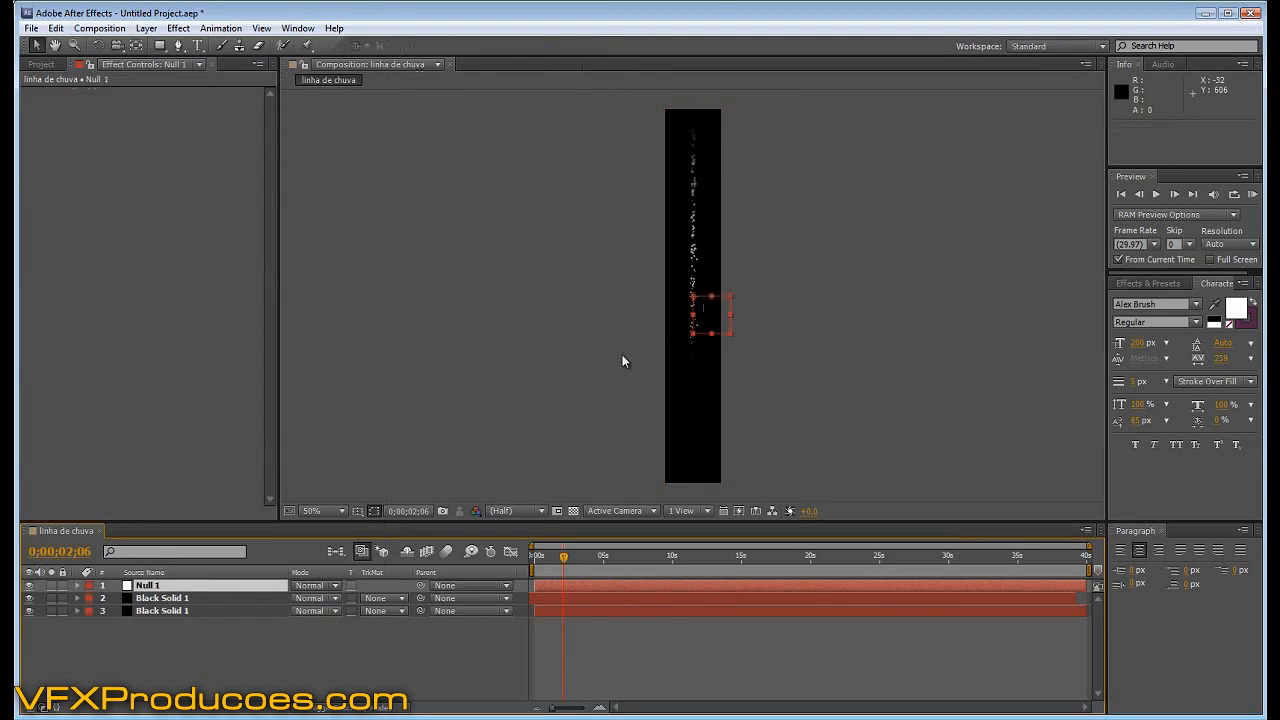
Move the null to Position 75, 27 near the composition's upper edge and parent both Black Solid 1 layers to it.
key(p)
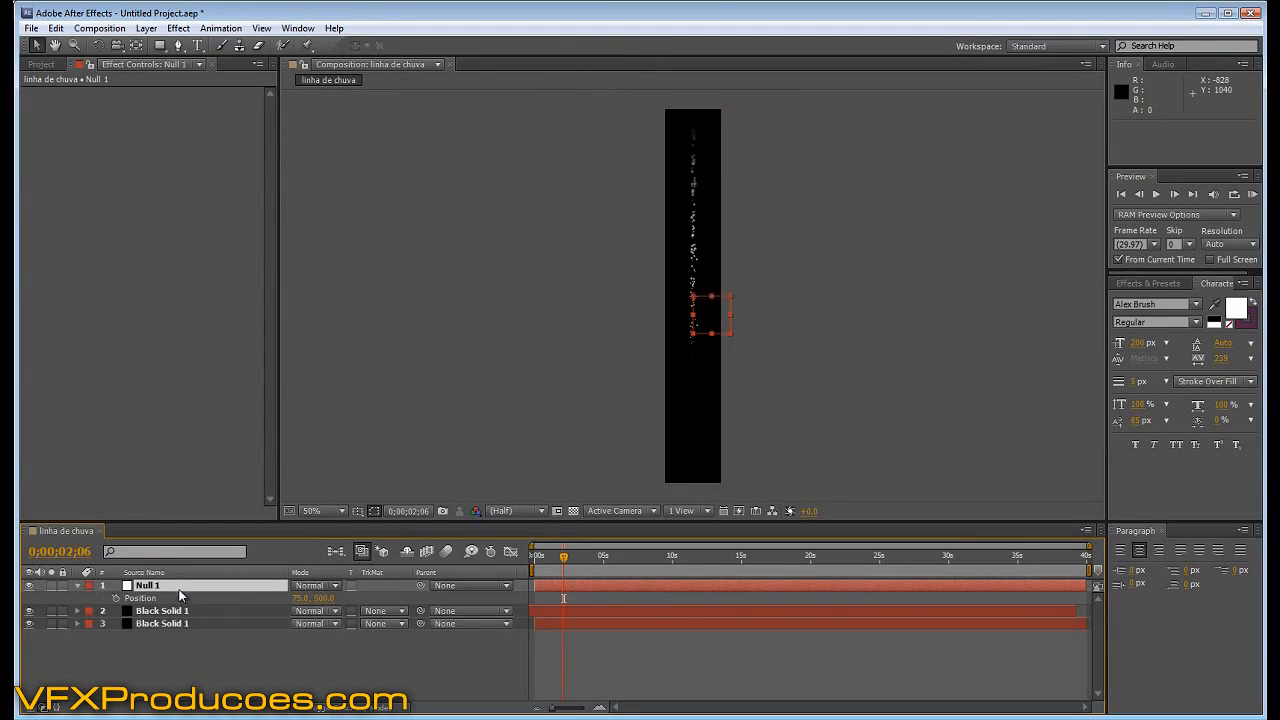
drag(323, 598, 18, 605)
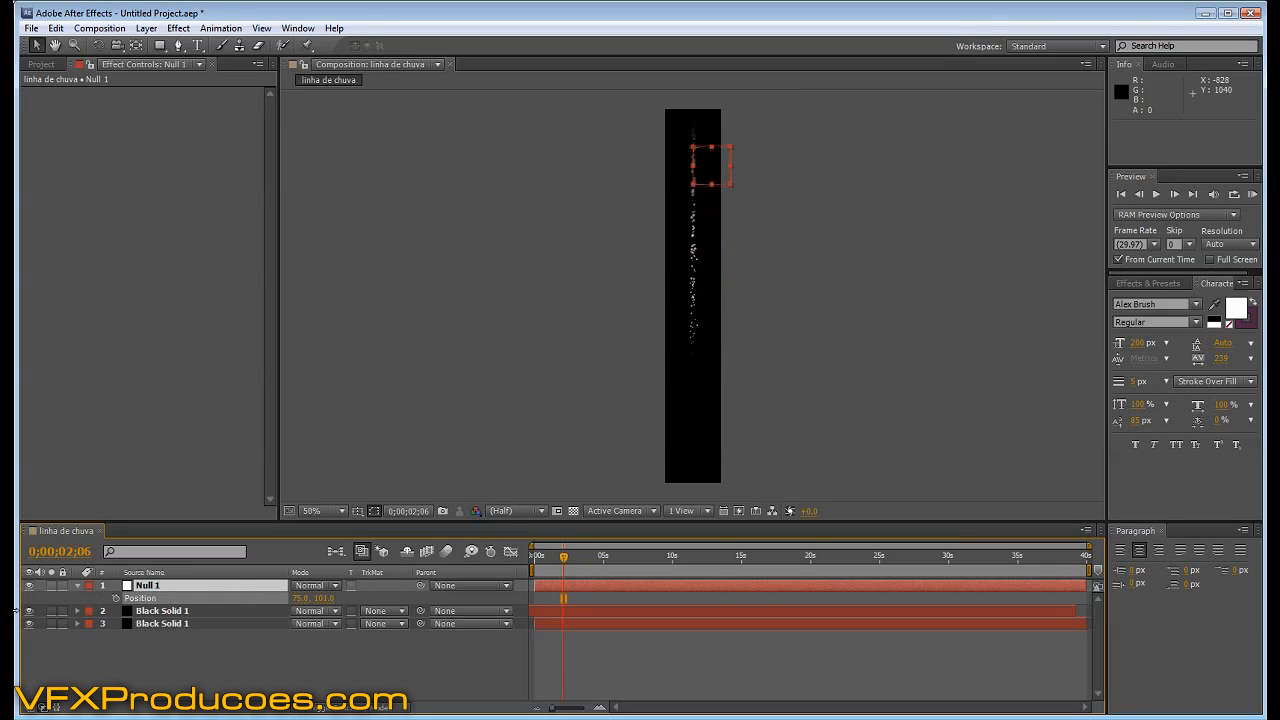
drag(321, 603, 241, 622)
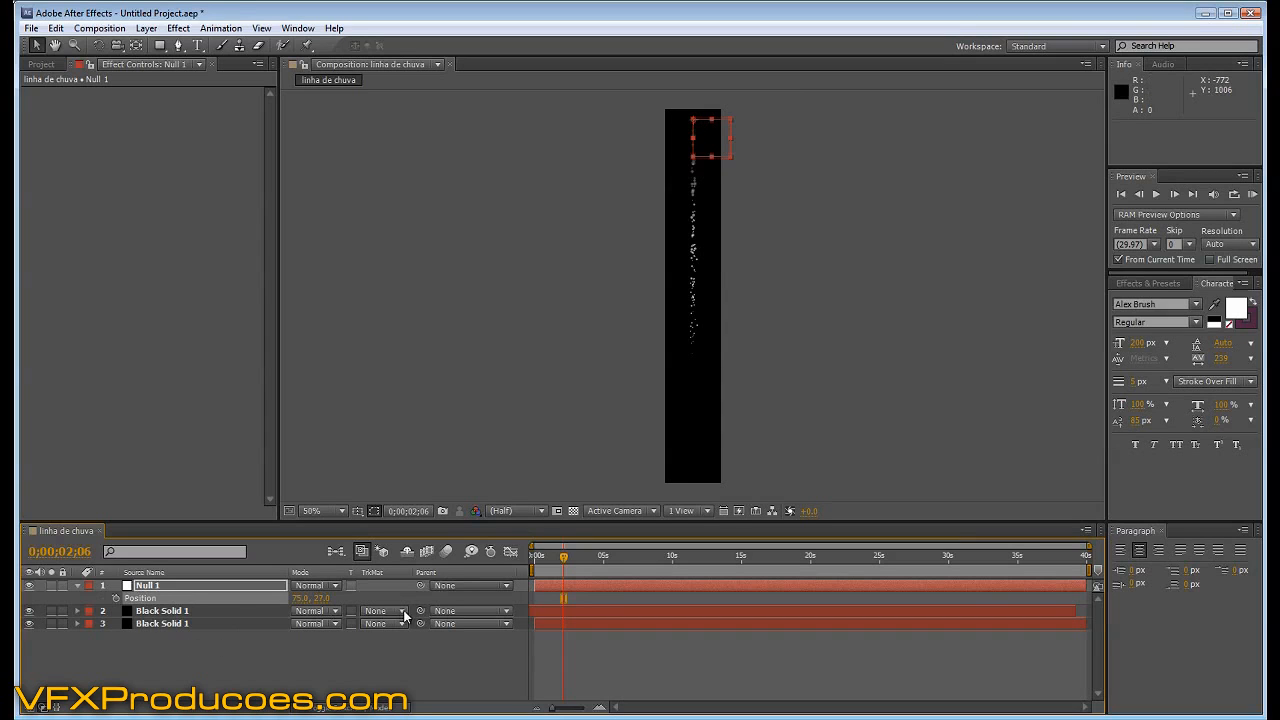
drag(420, 614, 150, 586)
drag(420, 624, 138, 590)
Set the null's Rotation to -1° at 0;00;00;00 and start keyframing it.
click(206, 584)
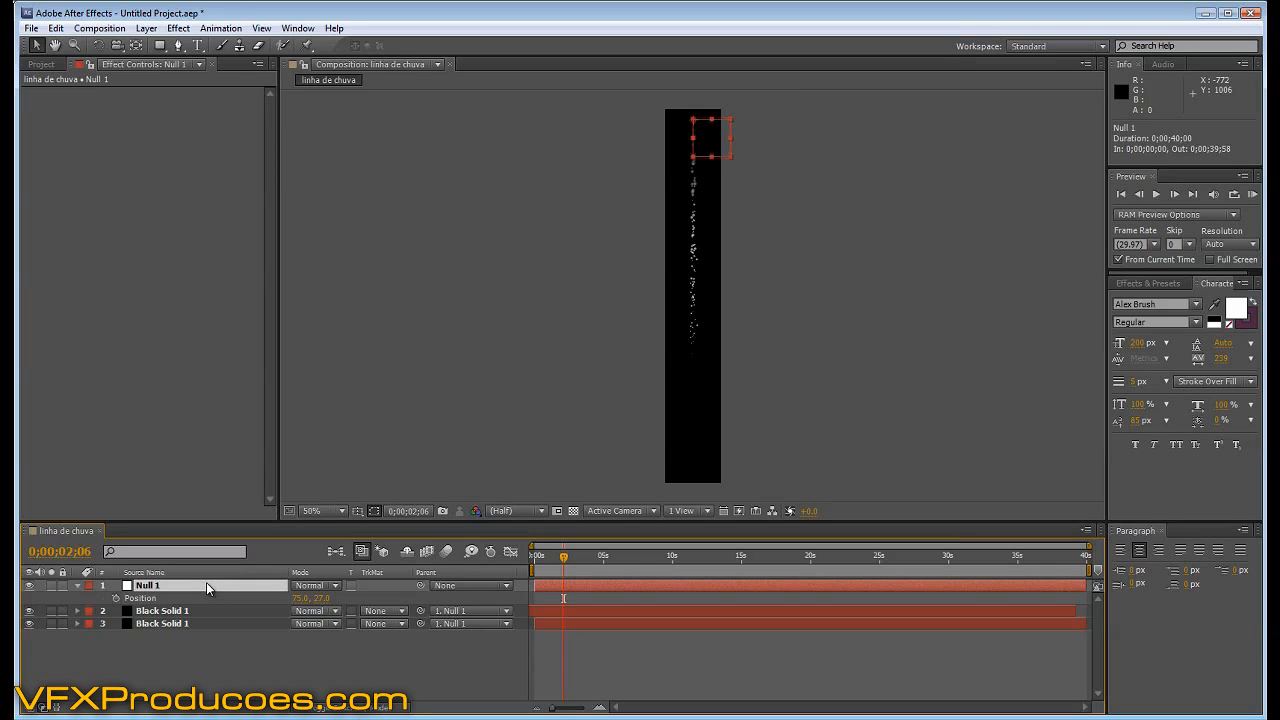
key(r)
drag(566, 560, 533, 559)
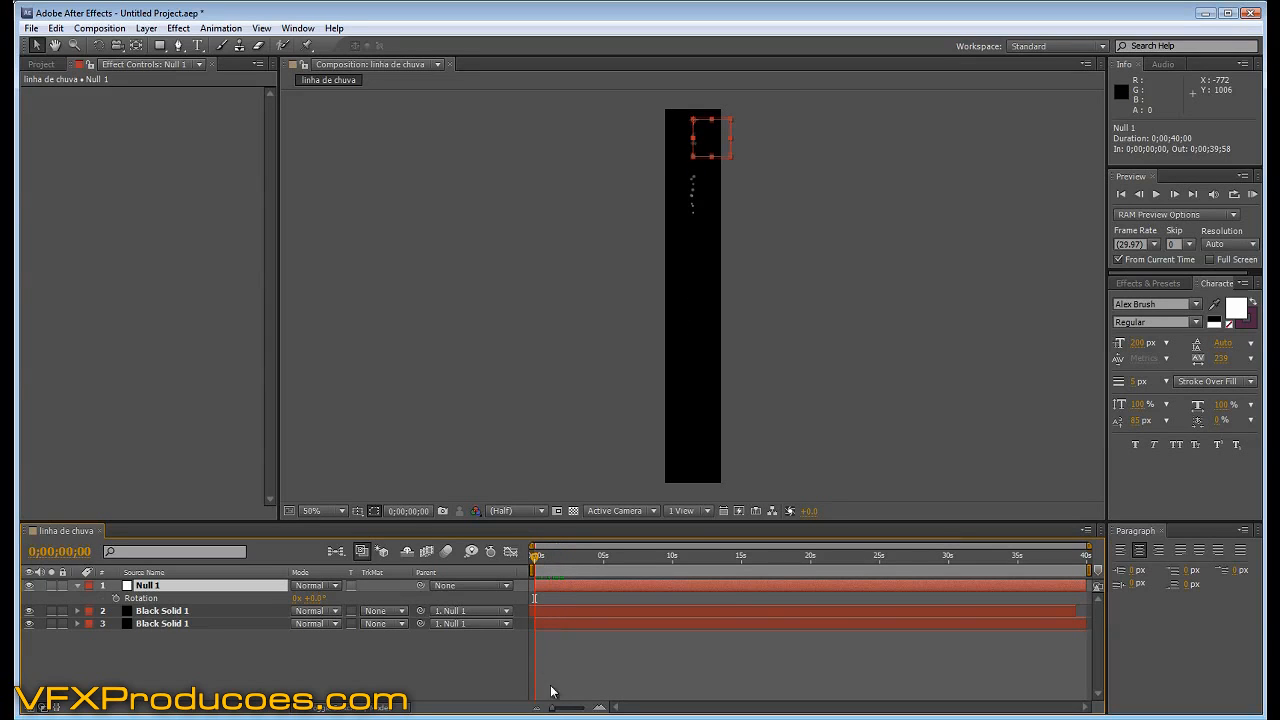
click(600, 707)
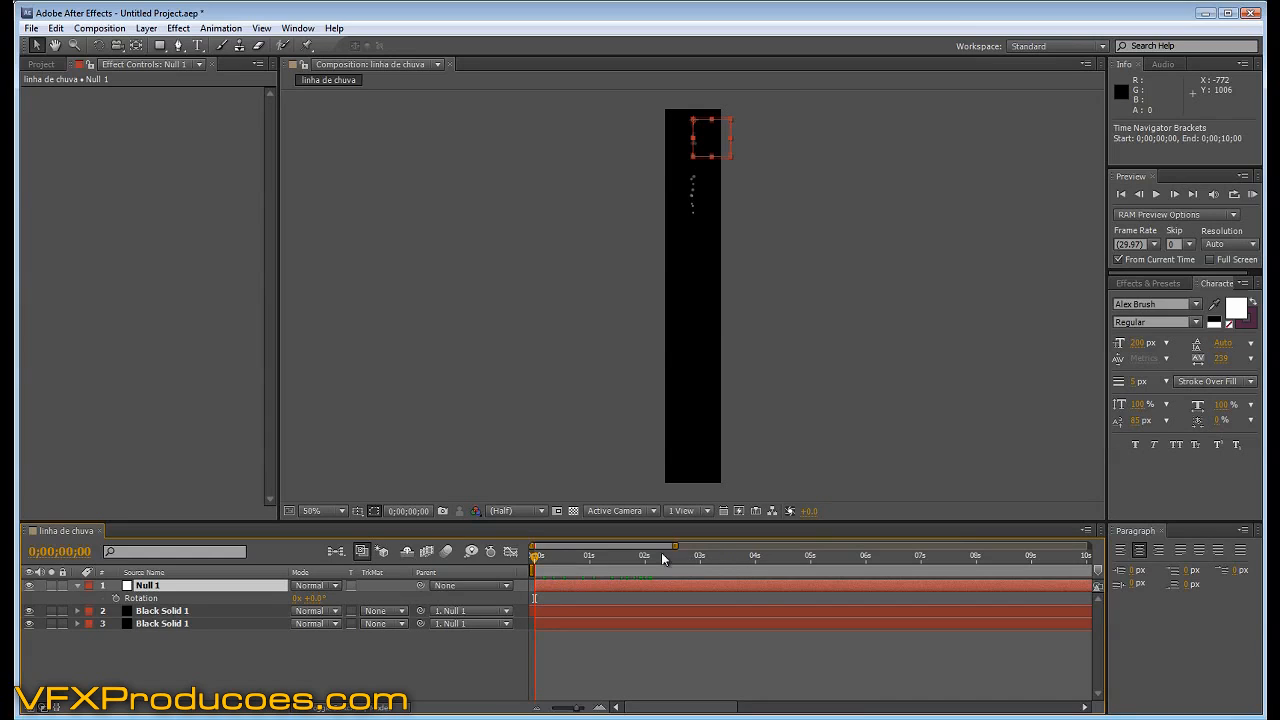
click(318, 598)
text(-1)
key(Return)
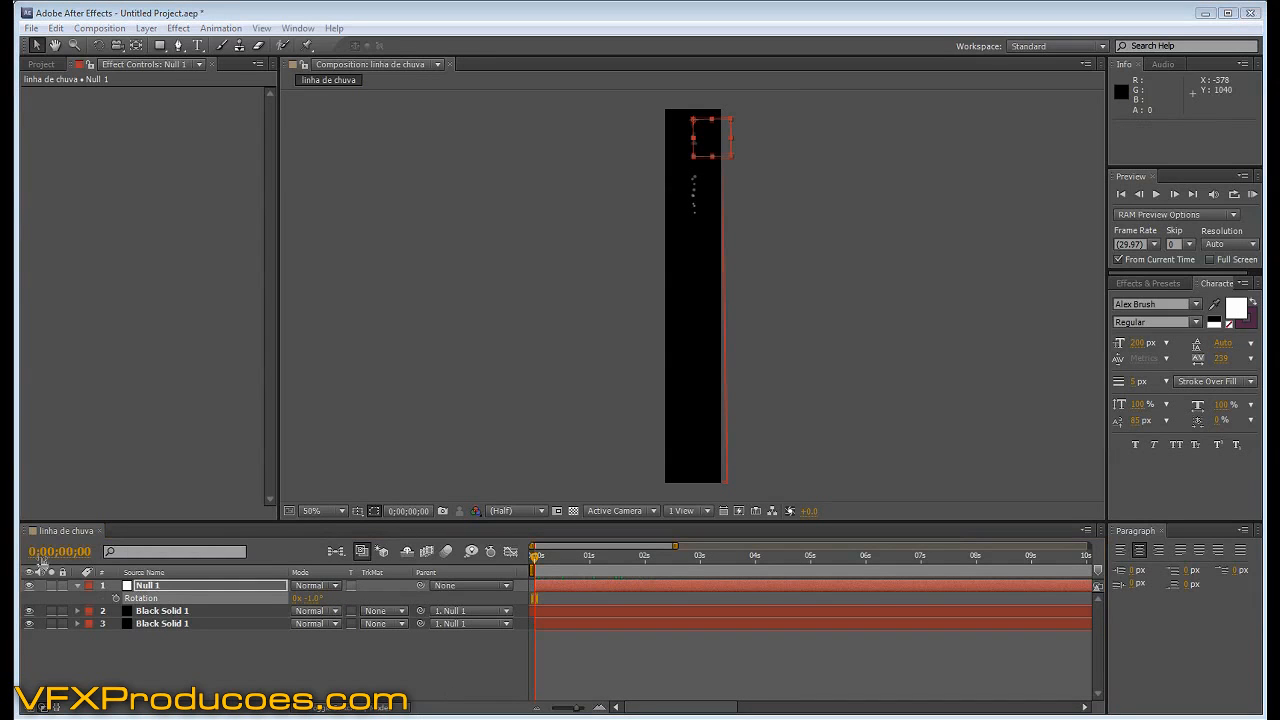
click(115, 599)
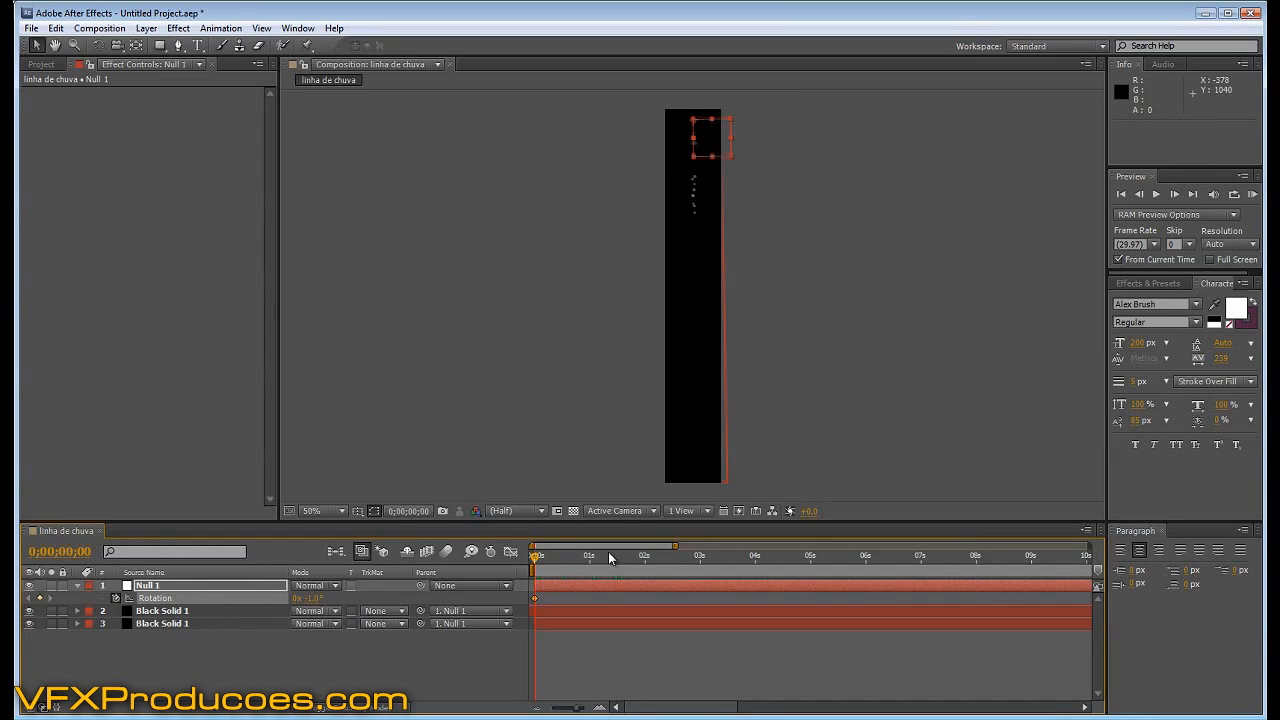
Add a Rotation keyframe of +1° on the null at 0;00;01;32.
drag(537, 557, 618, 558)
click(313, 598)
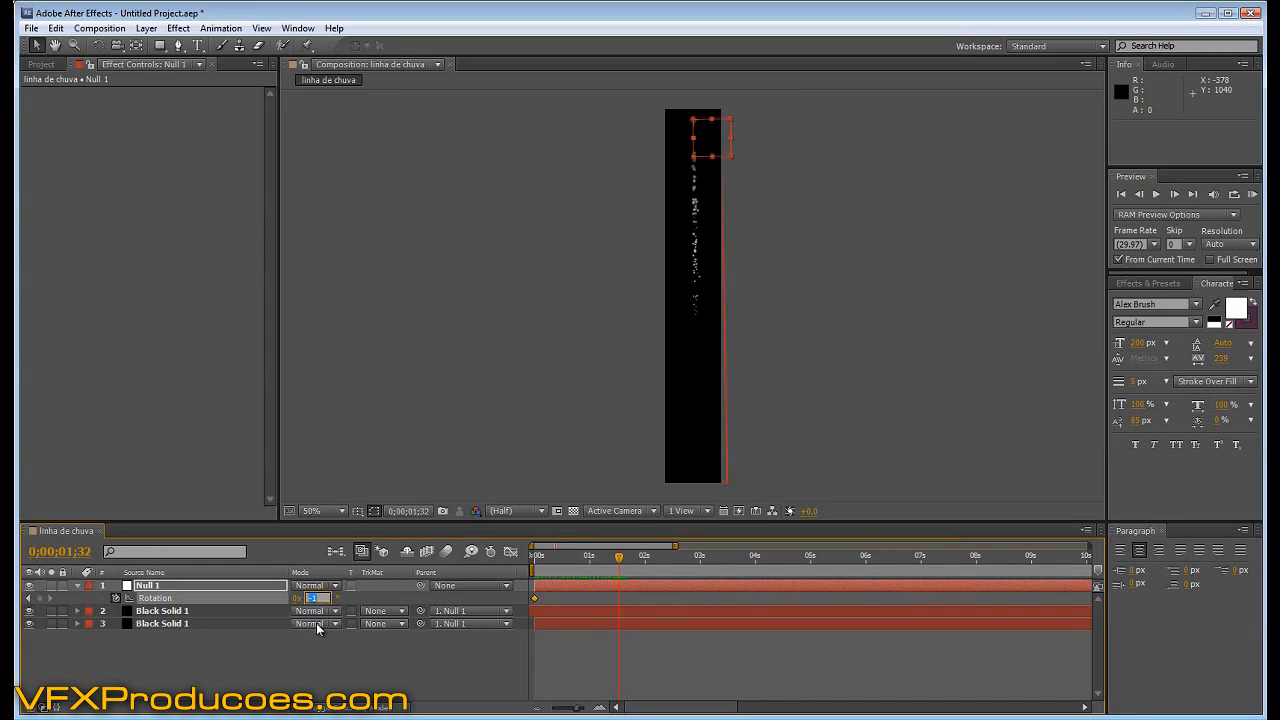
text(1)
key(Return)
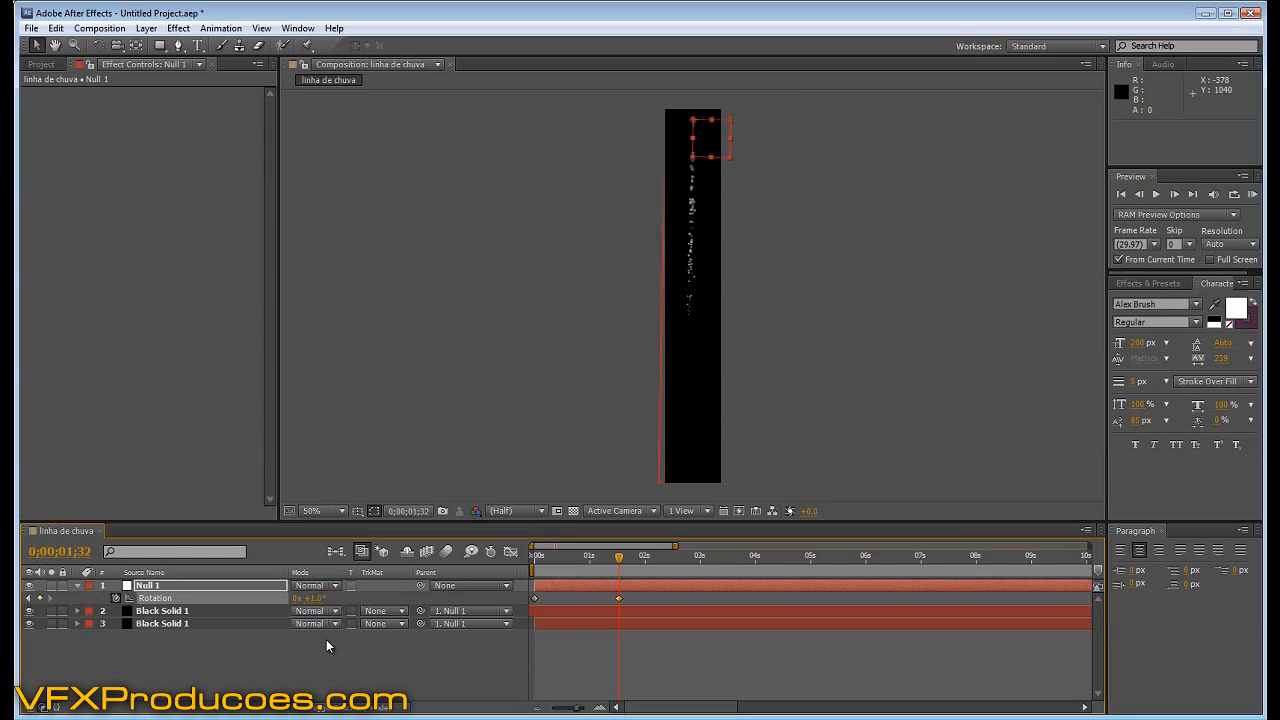
Add a Rotation keyframe of -1° on the null at 0;00;03;00.
drag(620, 560, 701, 563)
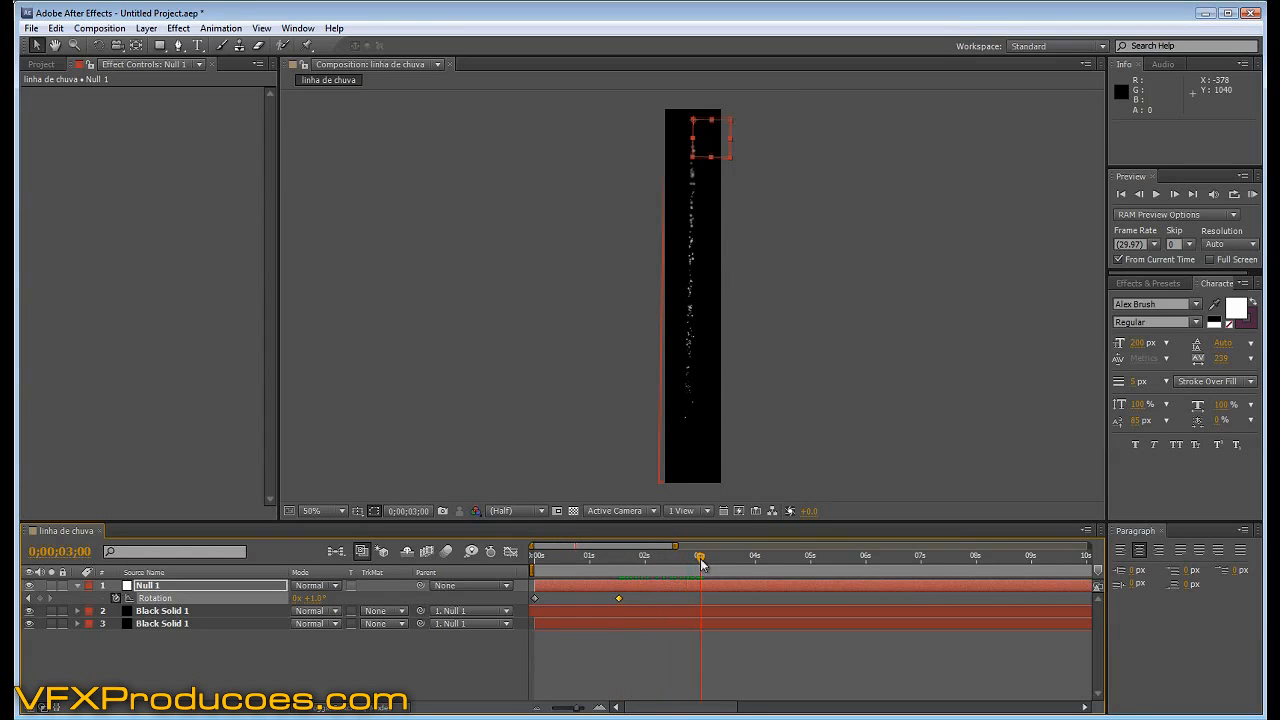
click(313, 598)
text(-1)
key(Return)
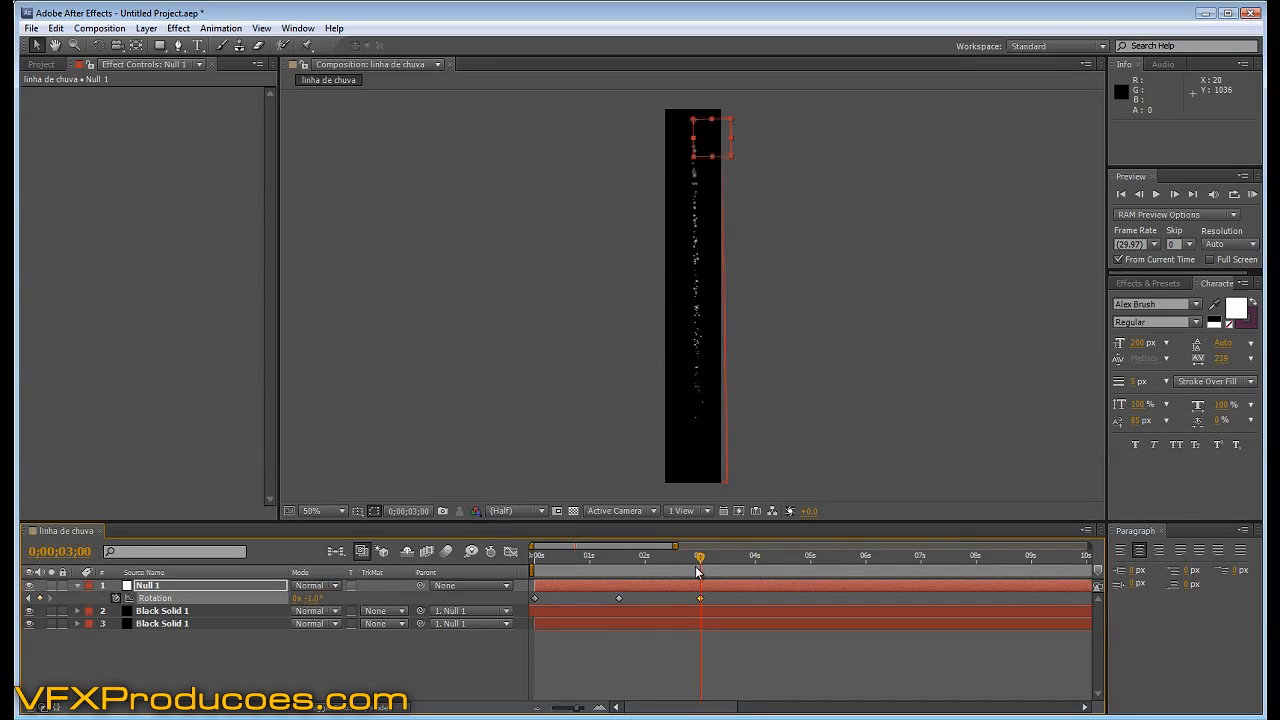
mouse_move(704, 562)
mouse_down()
mouse_move(540, 570)
mouse_move(668, 577)
mouse_move(709, 572)
mouse_move(537, 563)
mouse_move(694, 563)
mouse_up()
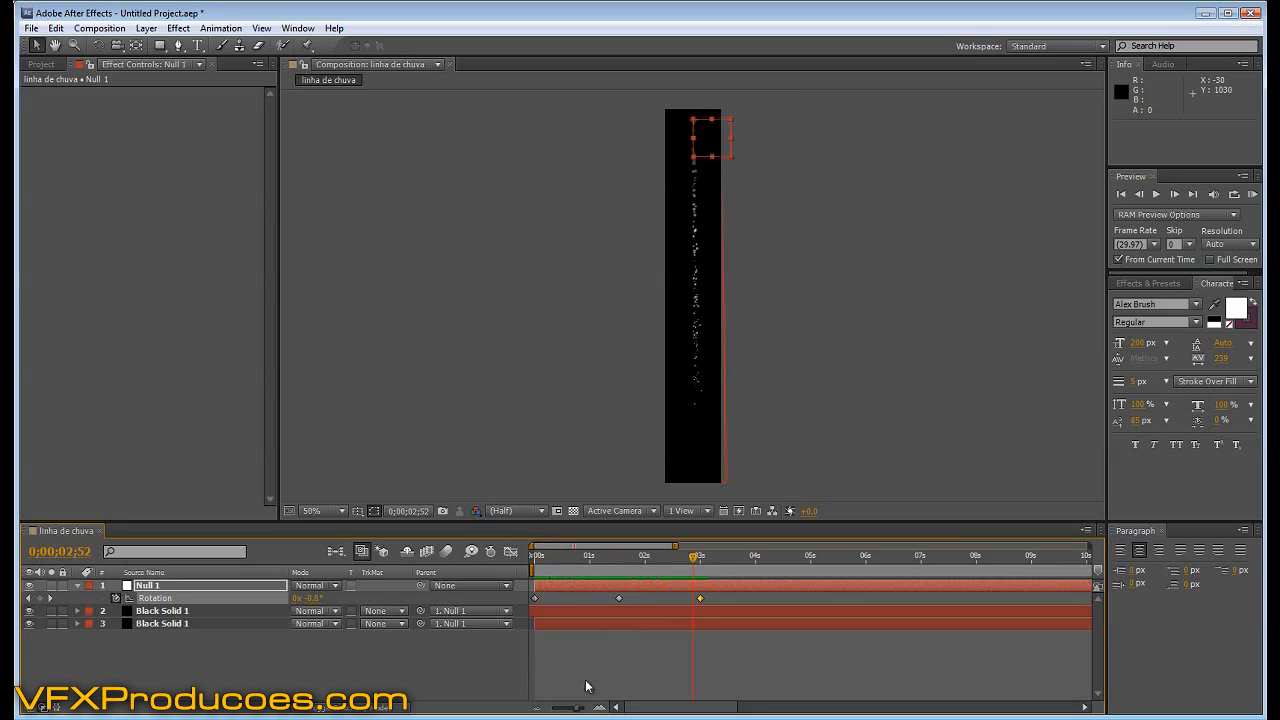
Loop the null's swing by giving its Rotation the expression loopOut(type="cycle"), and check the motion beyond the last keyframe.
drag(579, 709, 541, 709)
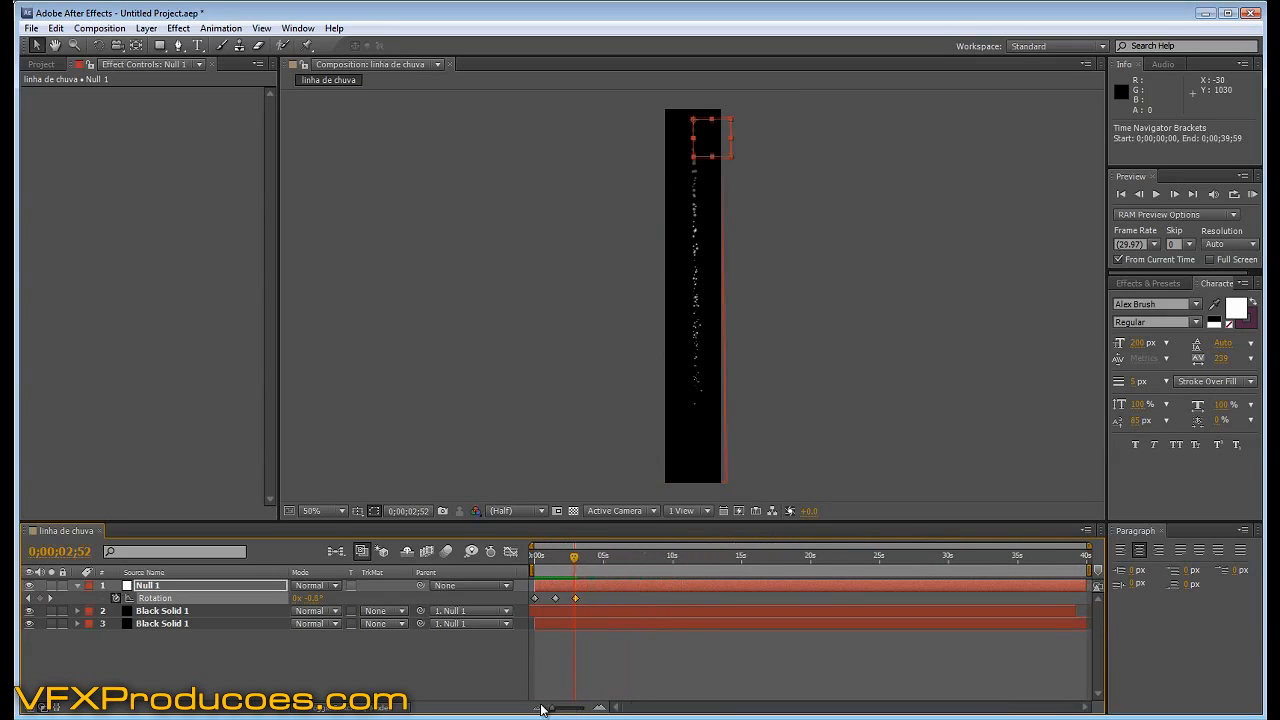
mouse_move(575, 557)
mouse_down()
mouse_move(536, 560)
mouse_move(569, 560)
mouse_up()
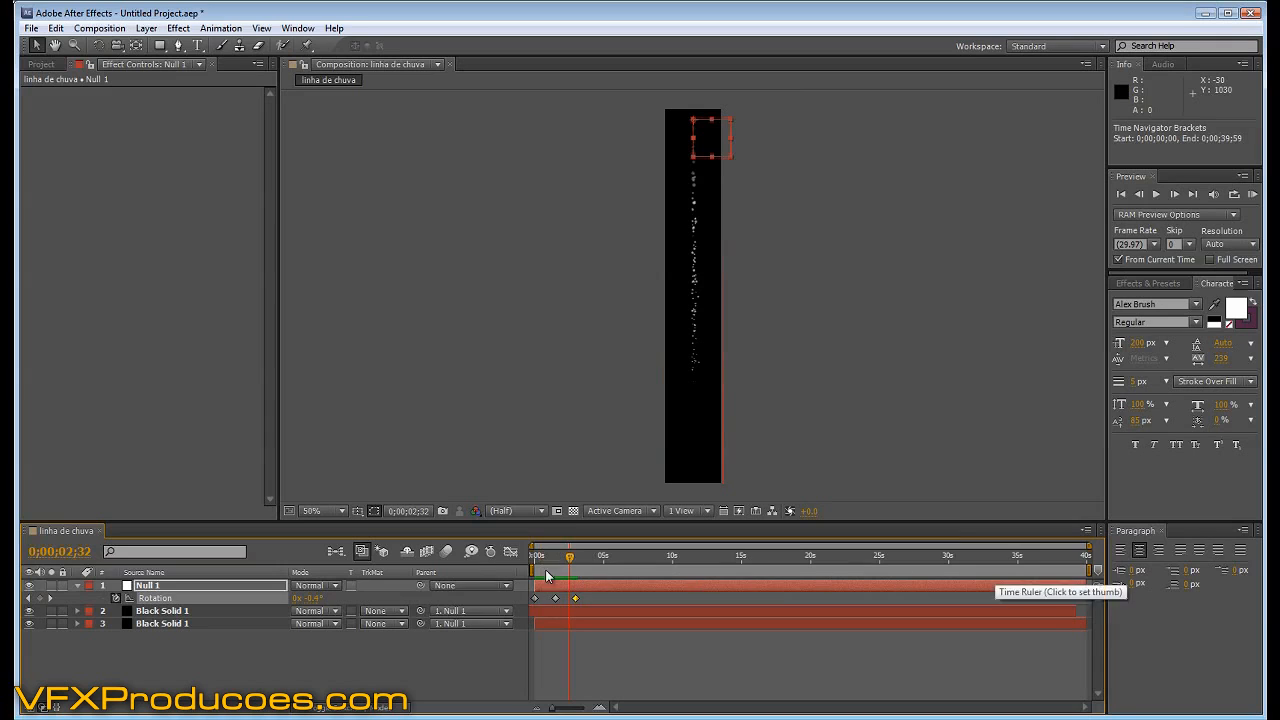
alt+click(115, 598)
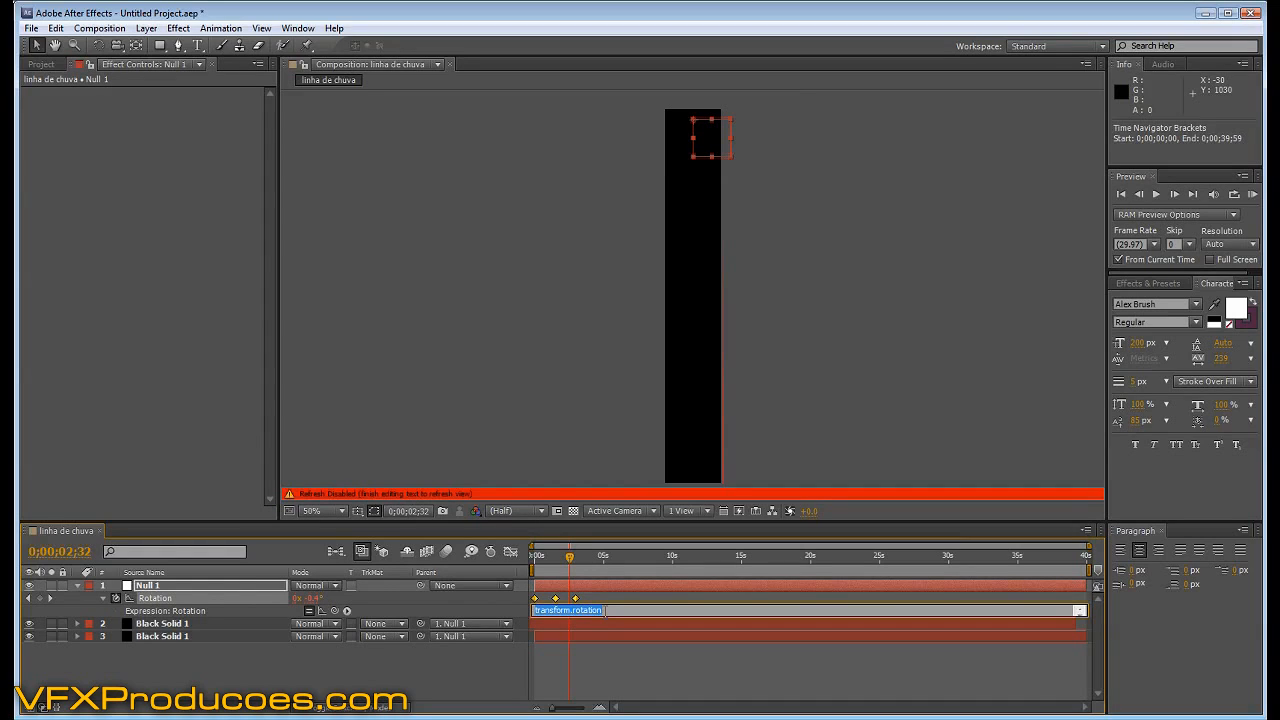
key(BackSpace)
click(657, 597)
drag(560, 541, 637, 566)
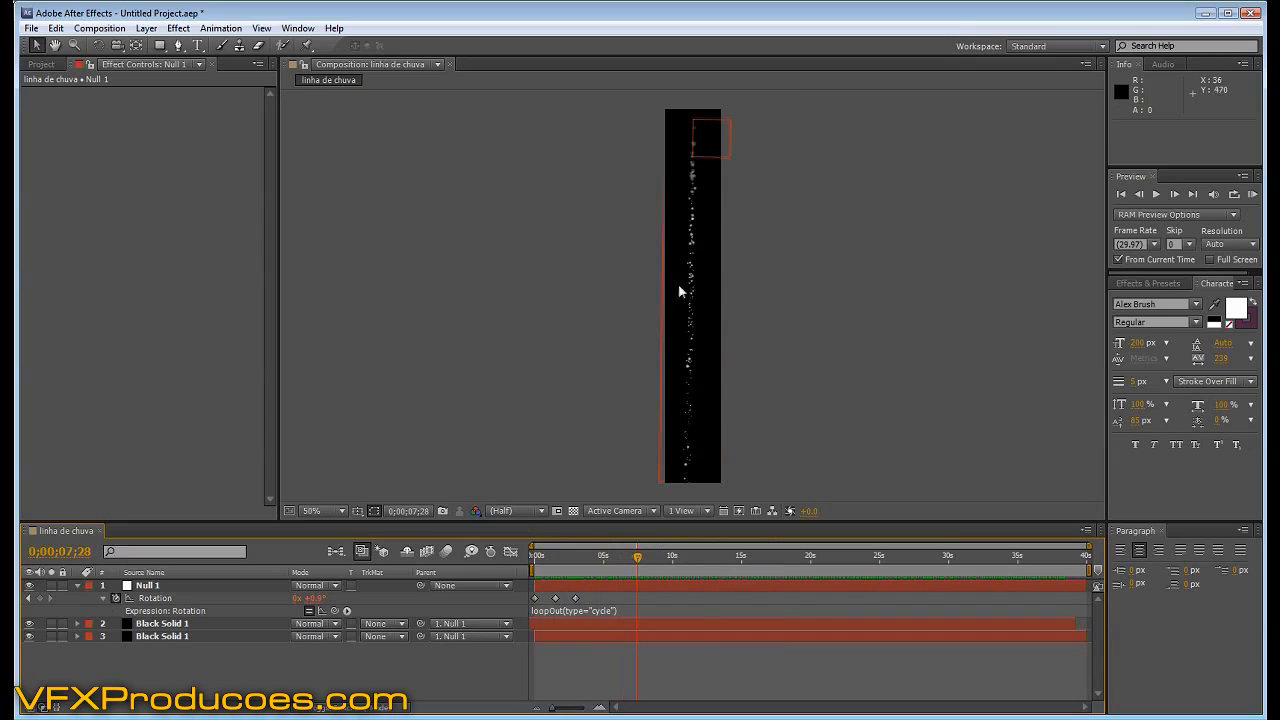
Start a new composition and size it 1280 x 720 px.
click(41, 64)
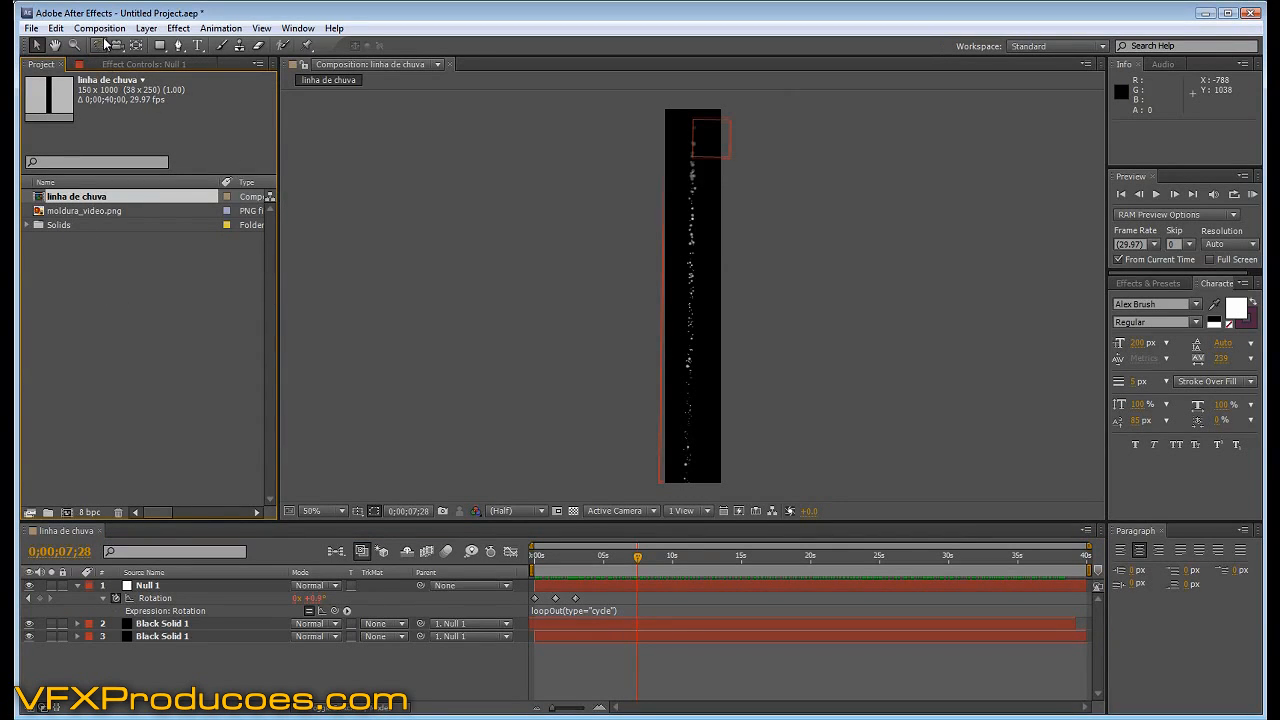
click(100, 28)
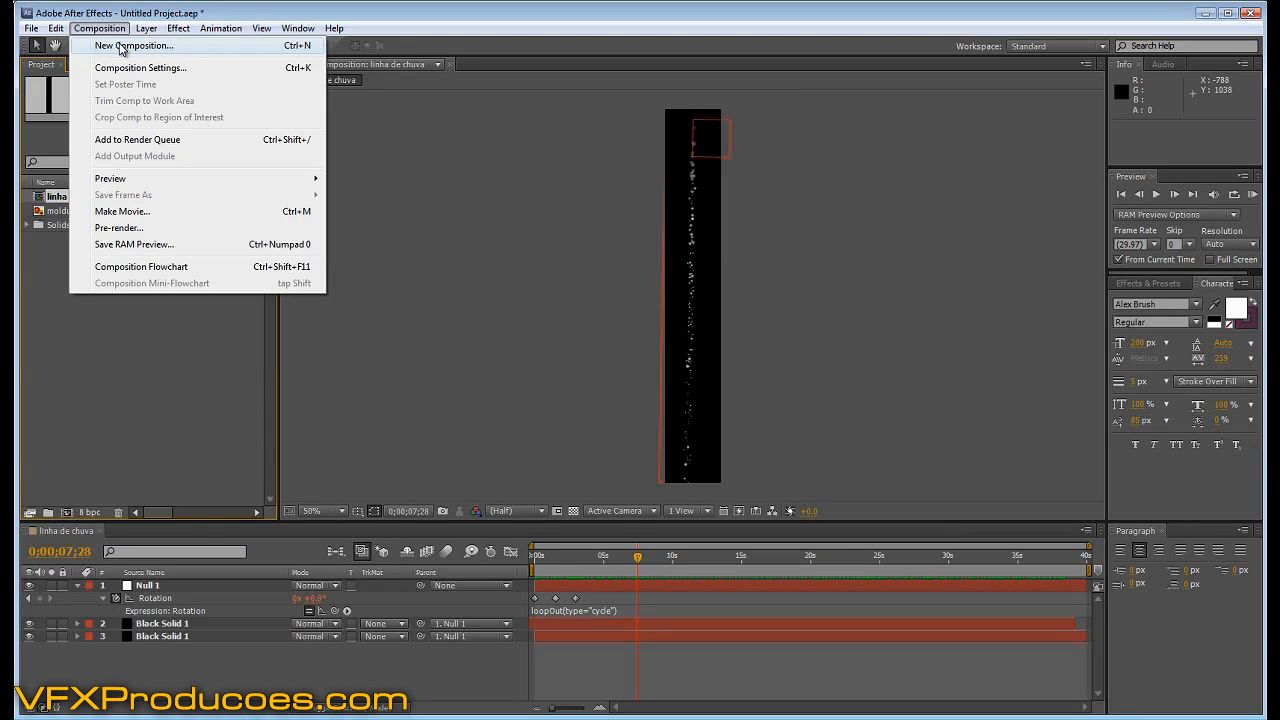
click(122, 46)
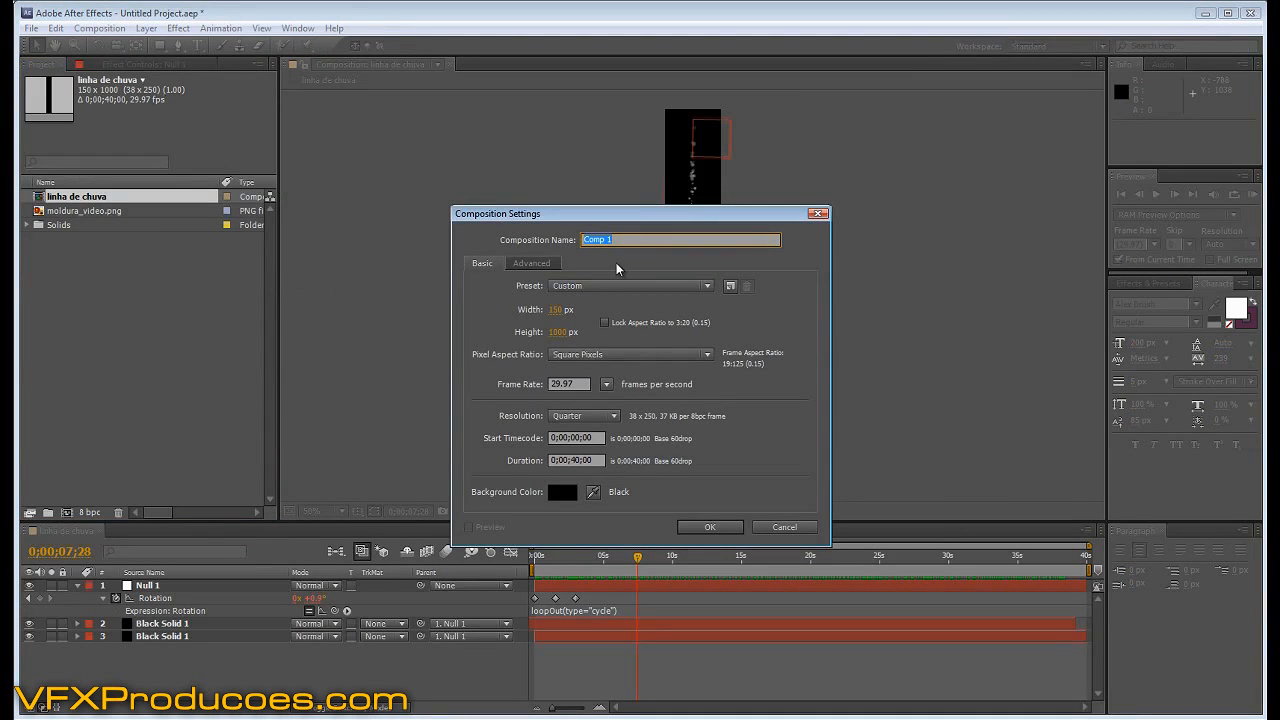
click(557, 310)
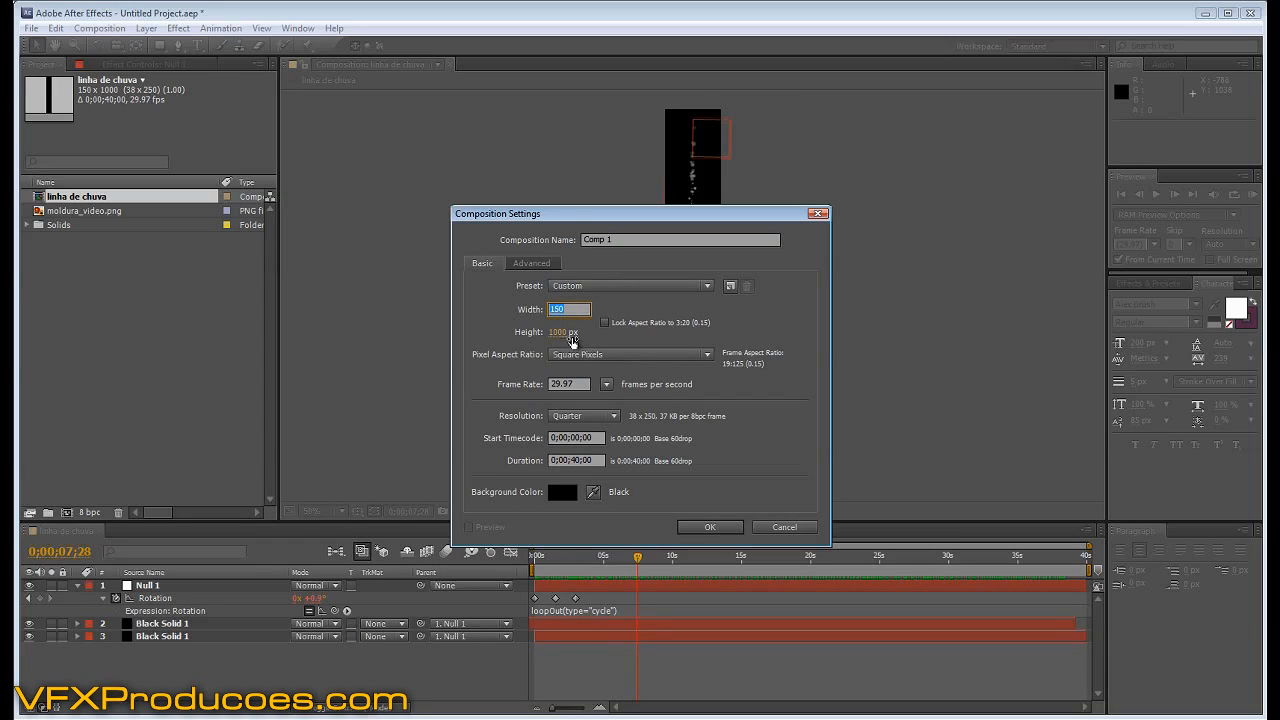
text(1280)
click(557, 332)
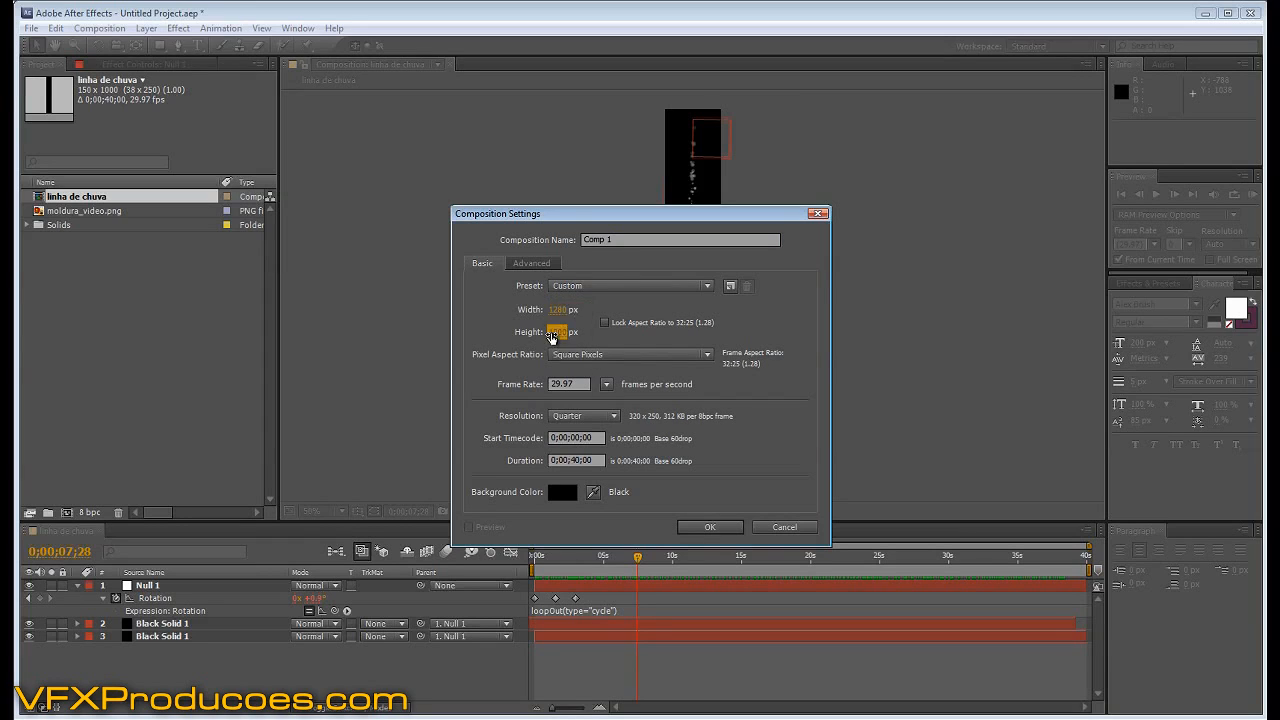
text(720)
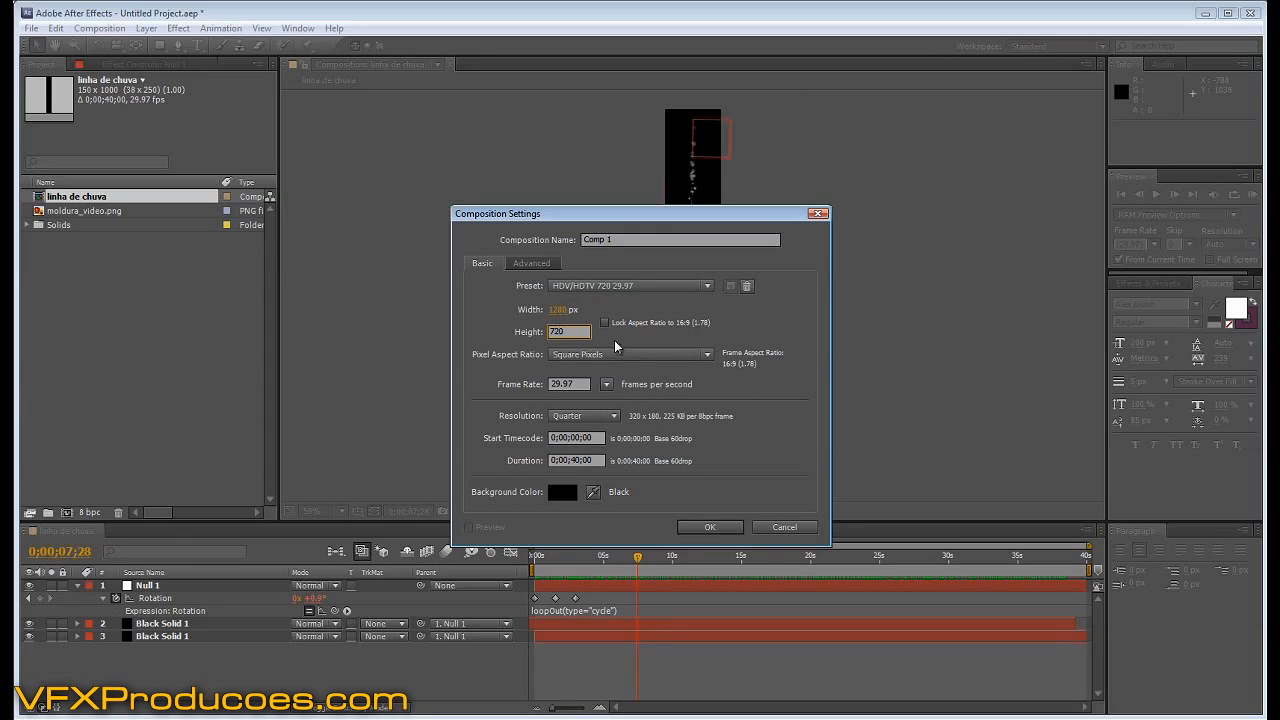
key(Return)
Set the new composition's duration to 0;00;30;00, name it CHUVA DE PRATA and create it.
click(573, 459)
text(3)
key(Return)
key(Tab)
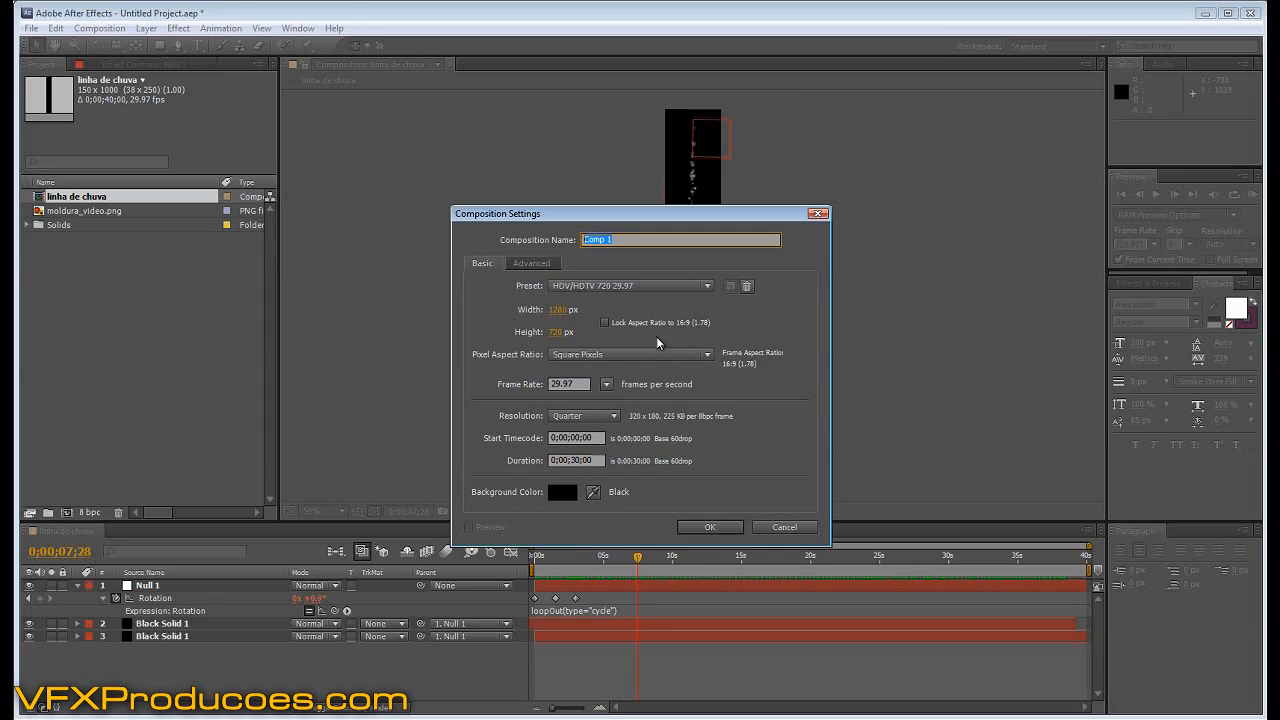
text(CHUVA DE PRATA)
click(709, 530)
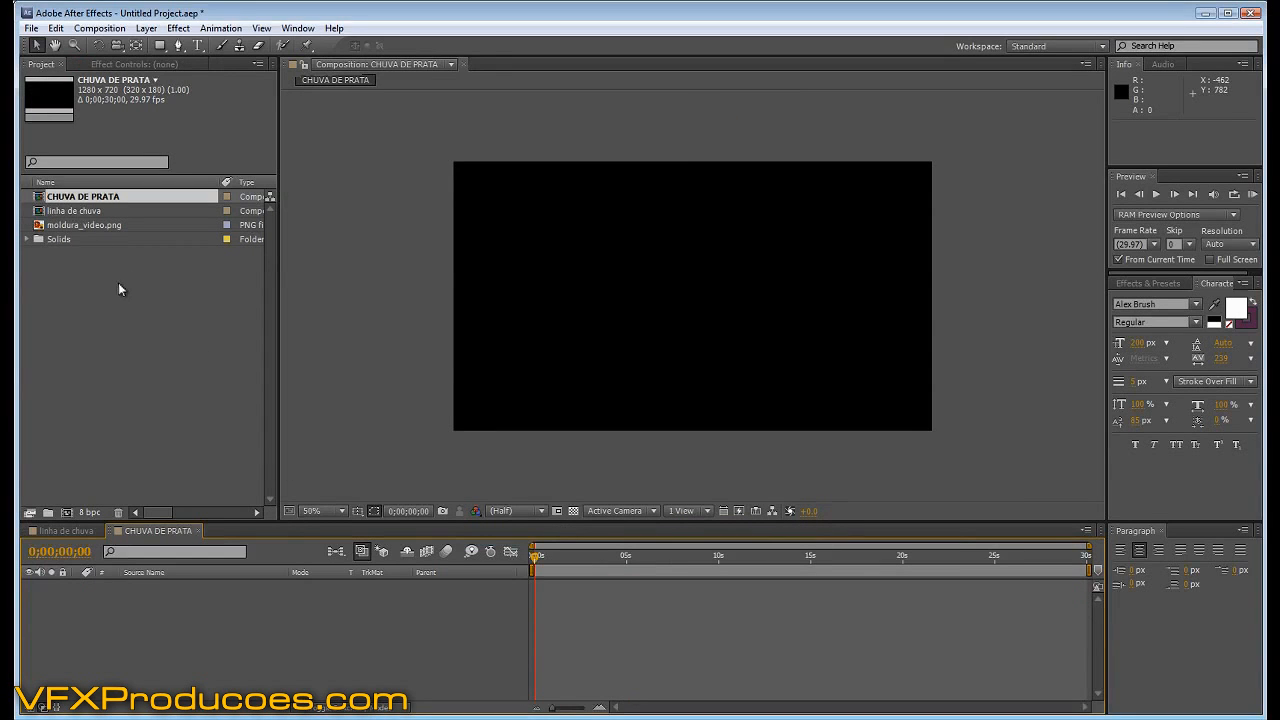
Place linha de chuva in CHUVA DE PRATA and shift the layer 0;00;03;02 earlier so the rain is already falling at the first frame.
click(68, 211)
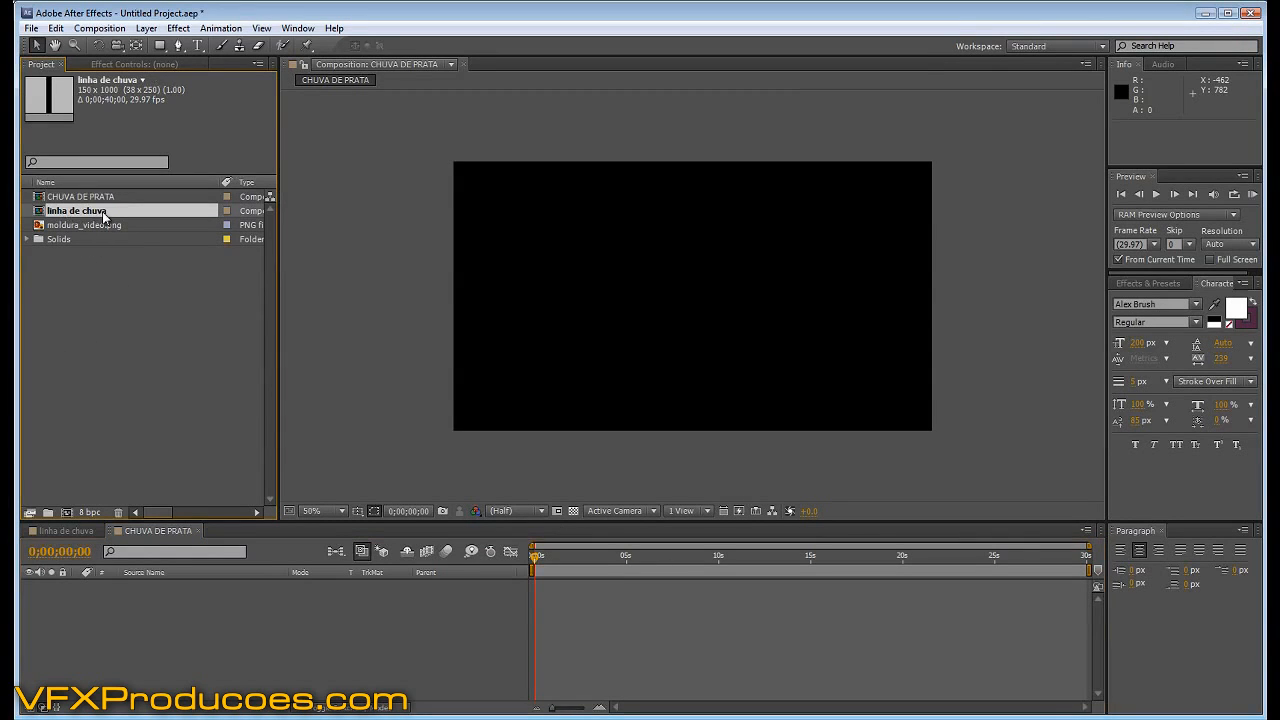
drag(102, 213, 103, 591)
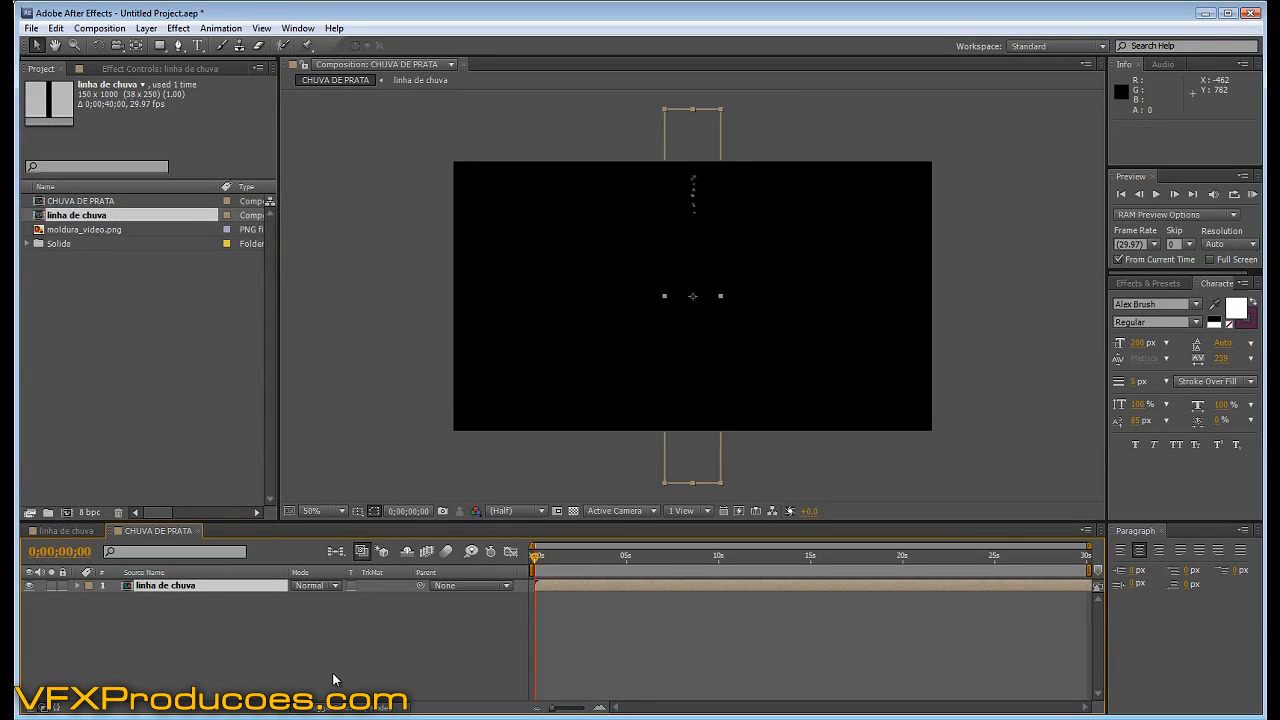
drag(535, 560, 590, 563)
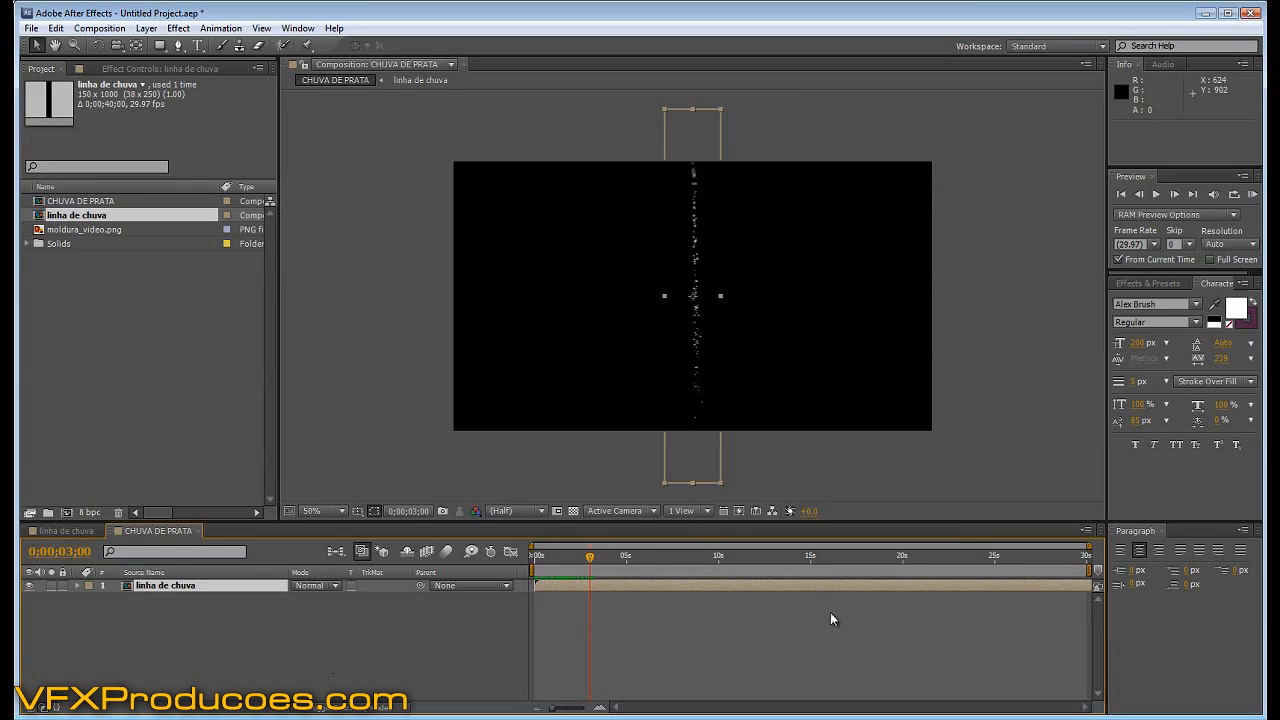
drag(591, 558, 534, 560)
drag(954, 580, 897, 596)
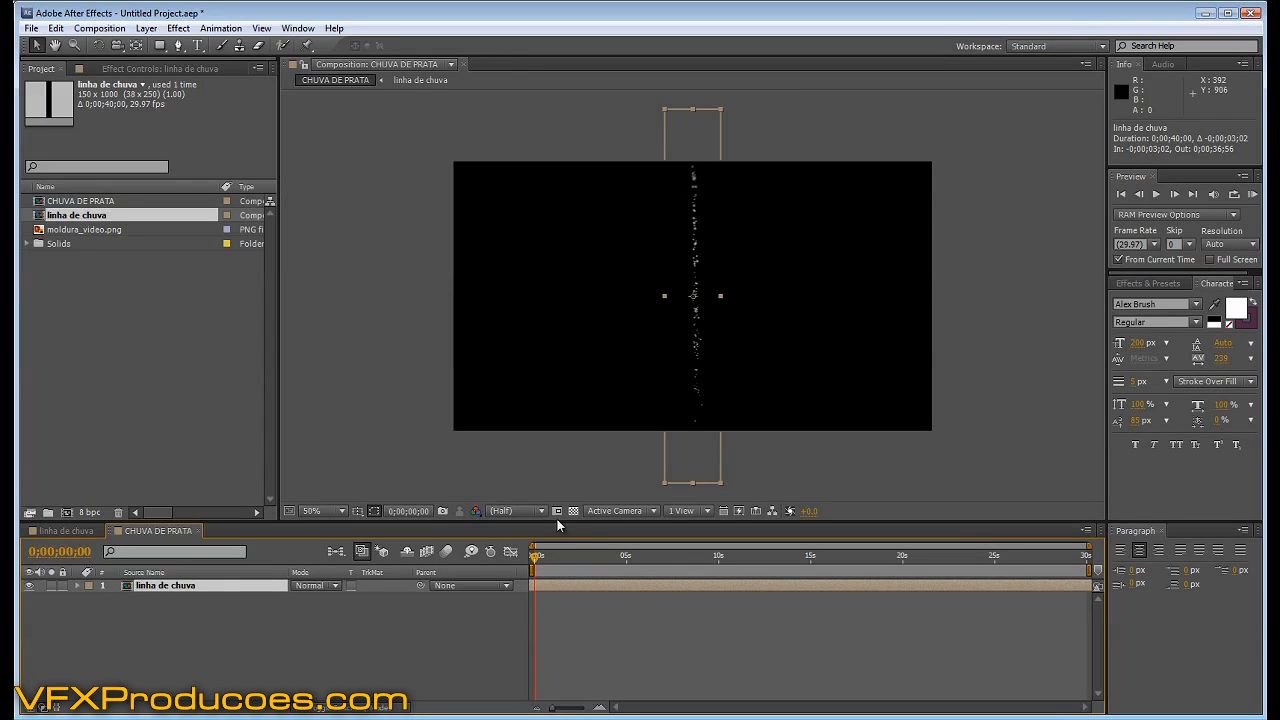
key(KP_0)
drag(535, 557, 689, 557)
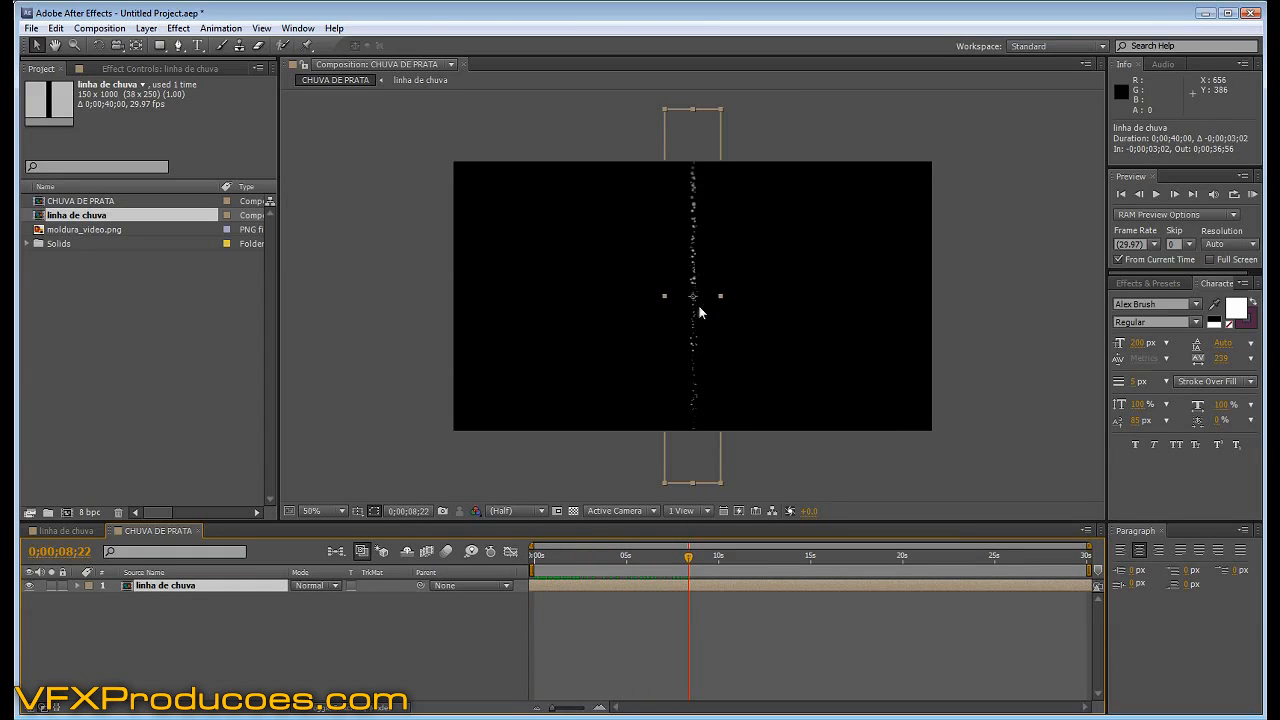
drag(689, 557, 535, 572)
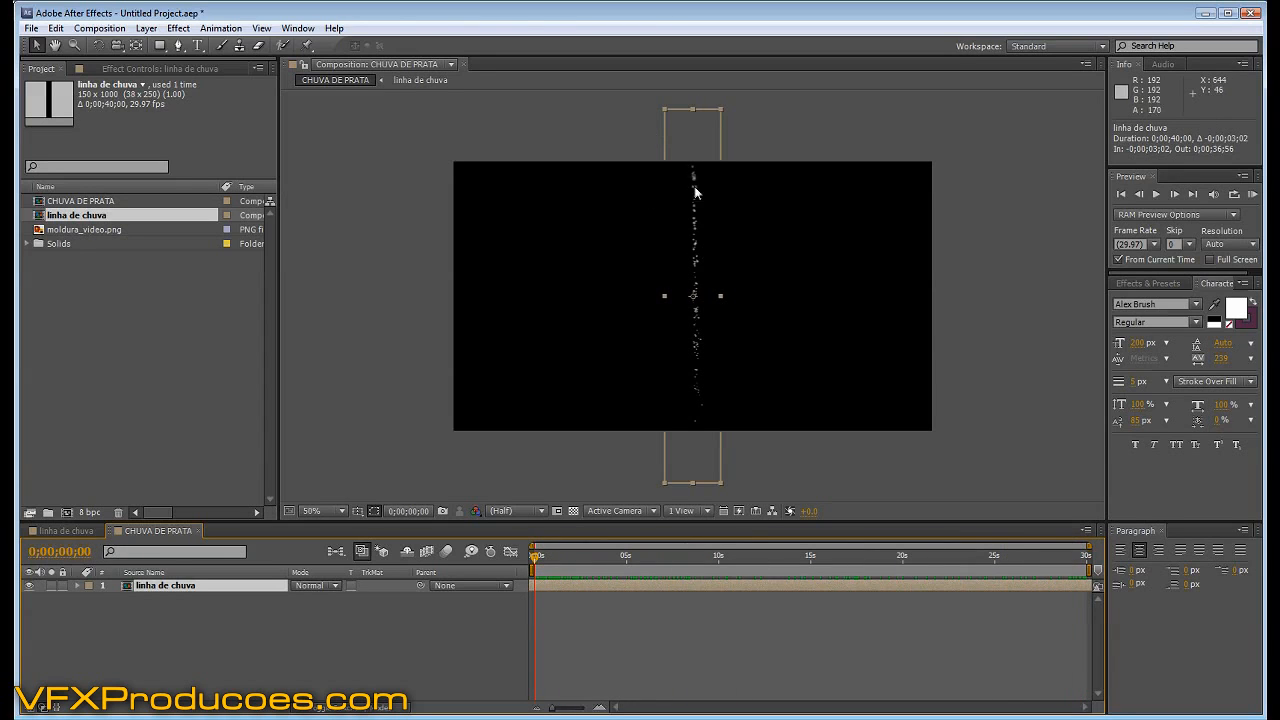
mouse_move(533, 563)
mouse_down()
mouse_move(563, 561)
mouse_move(519, 566)
mouse_up()
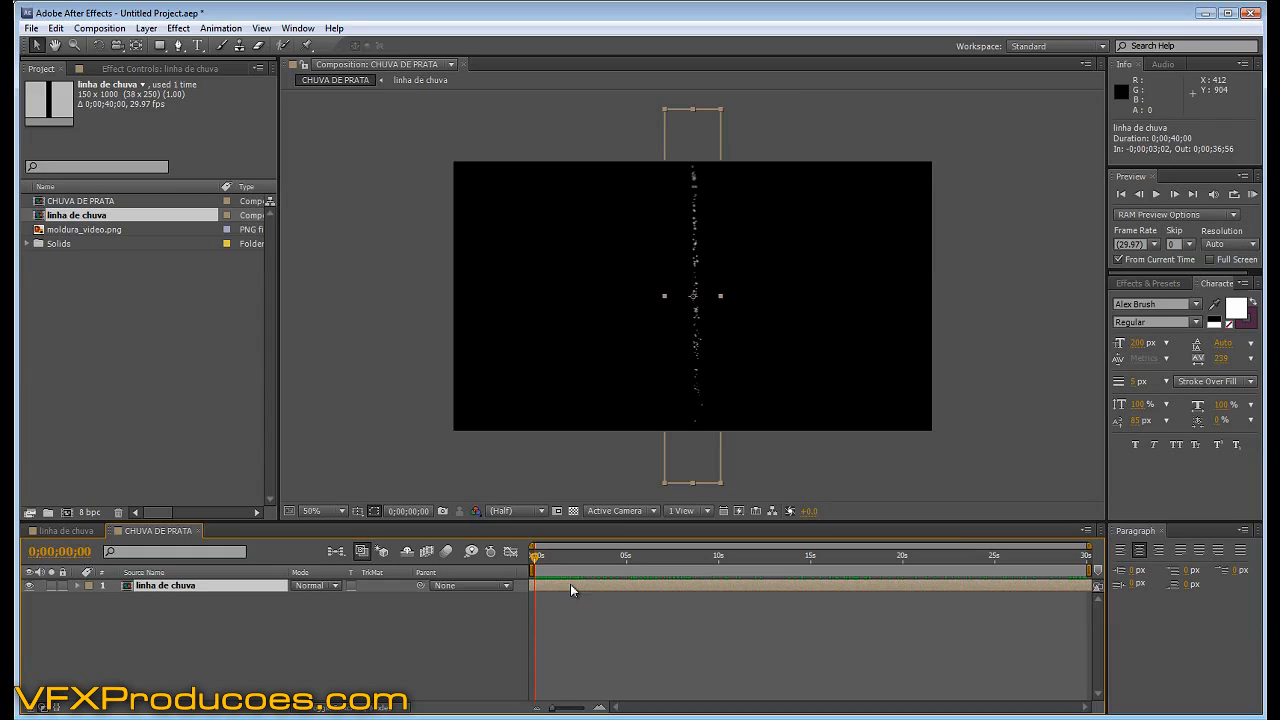
Duplicate the linha de chuva layer, set the copy's Position to 735, 360 and shift it 36 frames earlier.
key(ctrl+d)
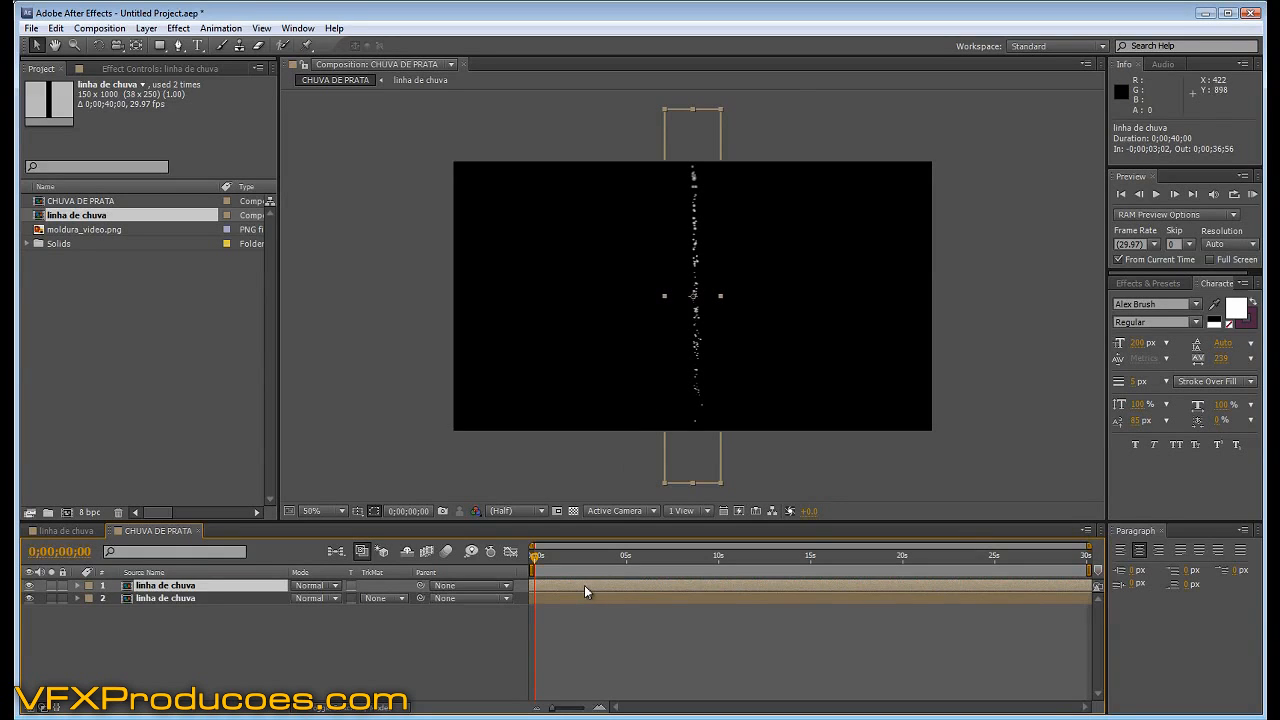
key(p)
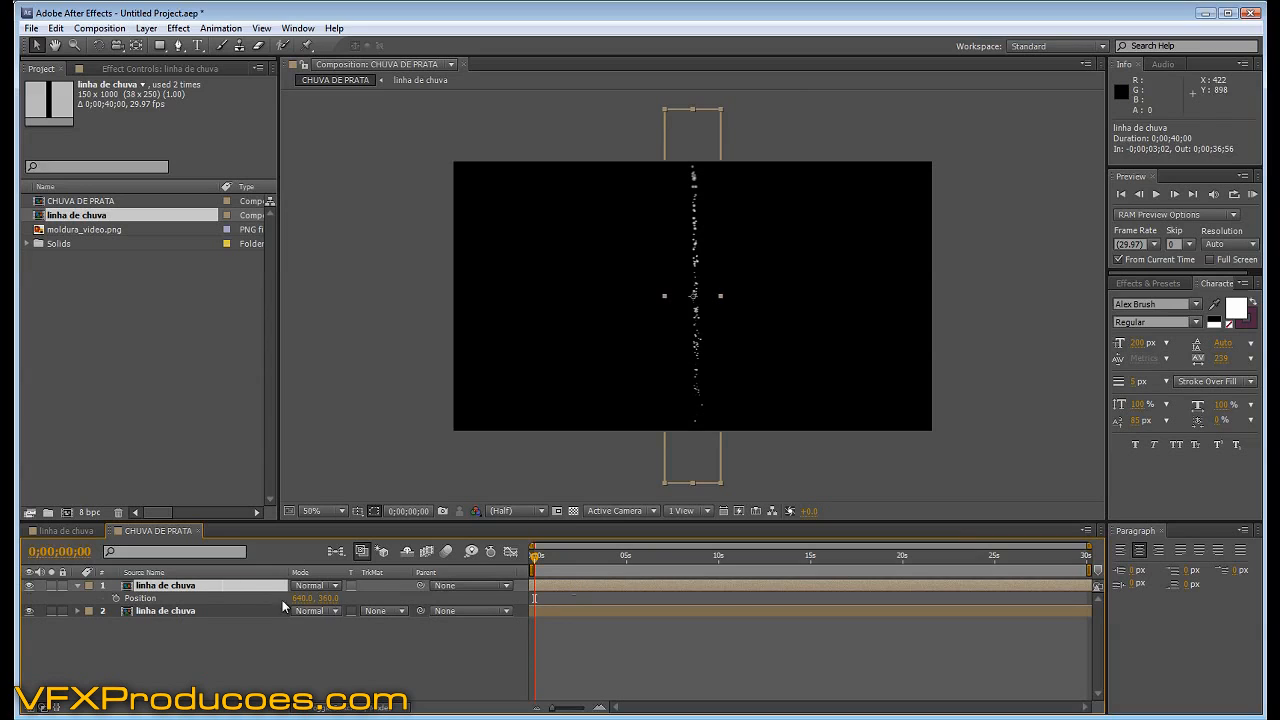
drag(300, 598, 367, 598)
drag(558, 580, 545, 579)
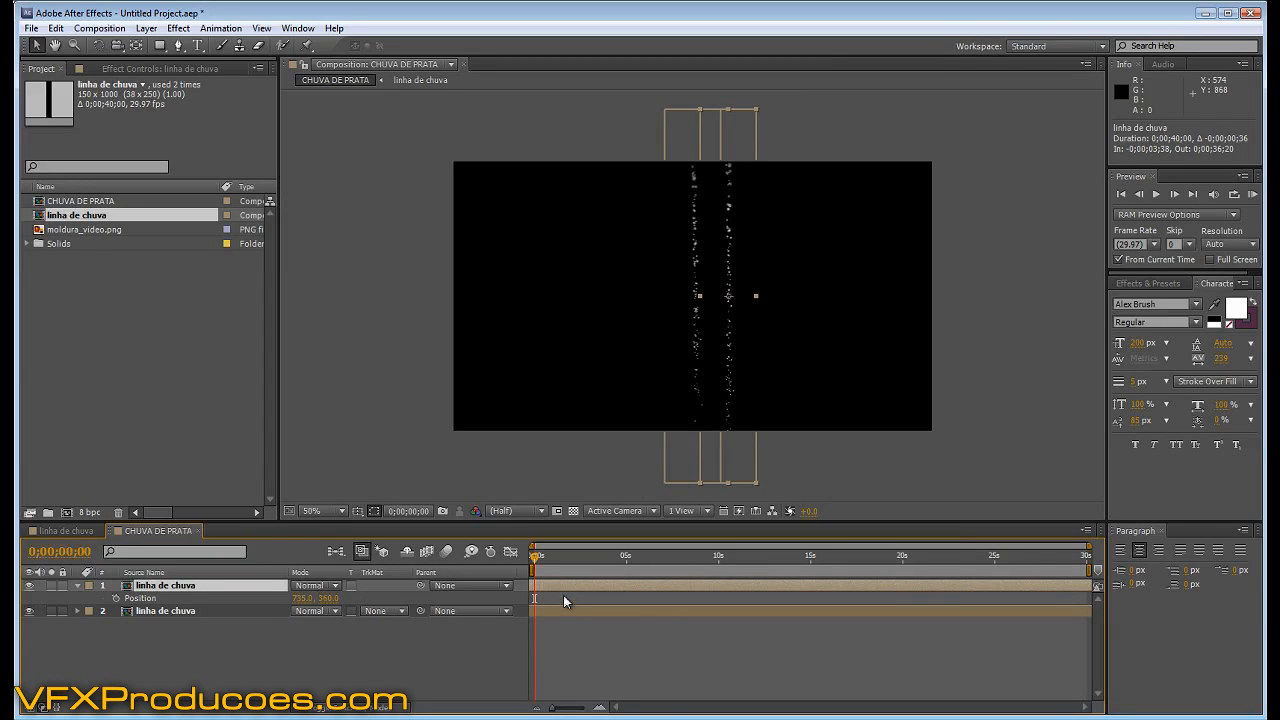
Duplicate the shifted linha de chuva layer and set the new copy's Position to 802, 360.
key(ctrl+d)
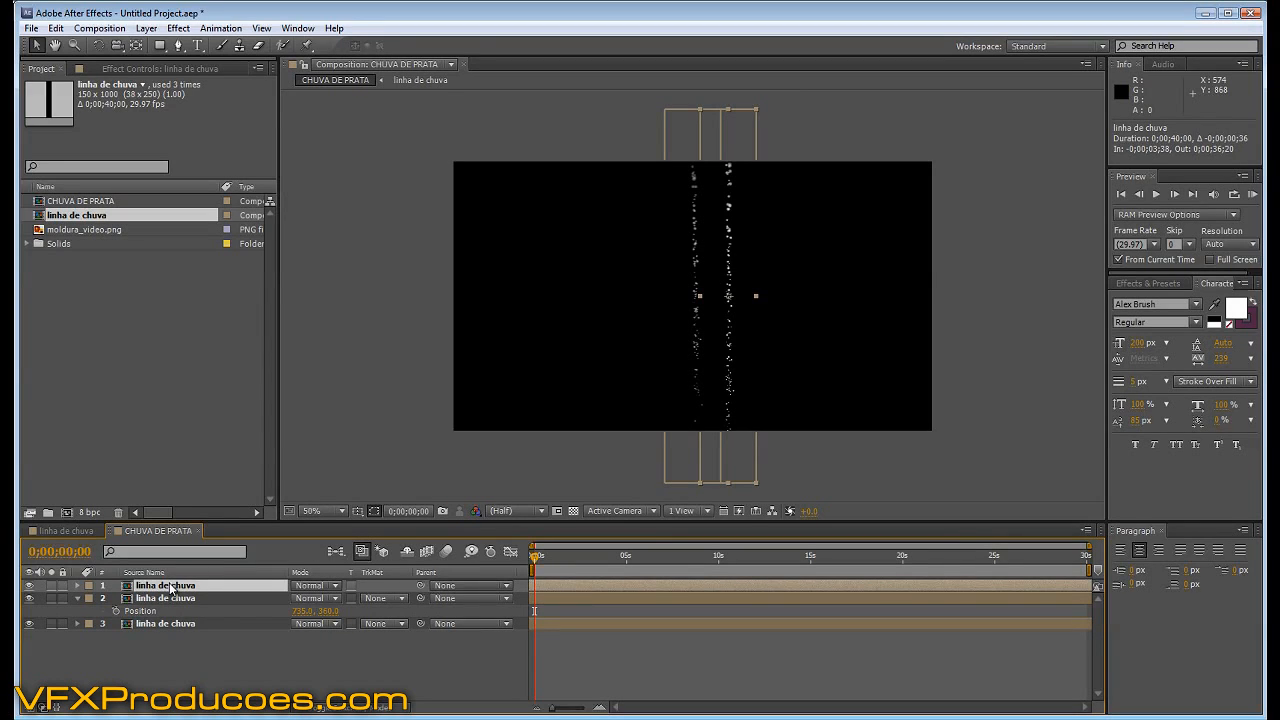
key(p)
drag(300, 598, 350, 603)
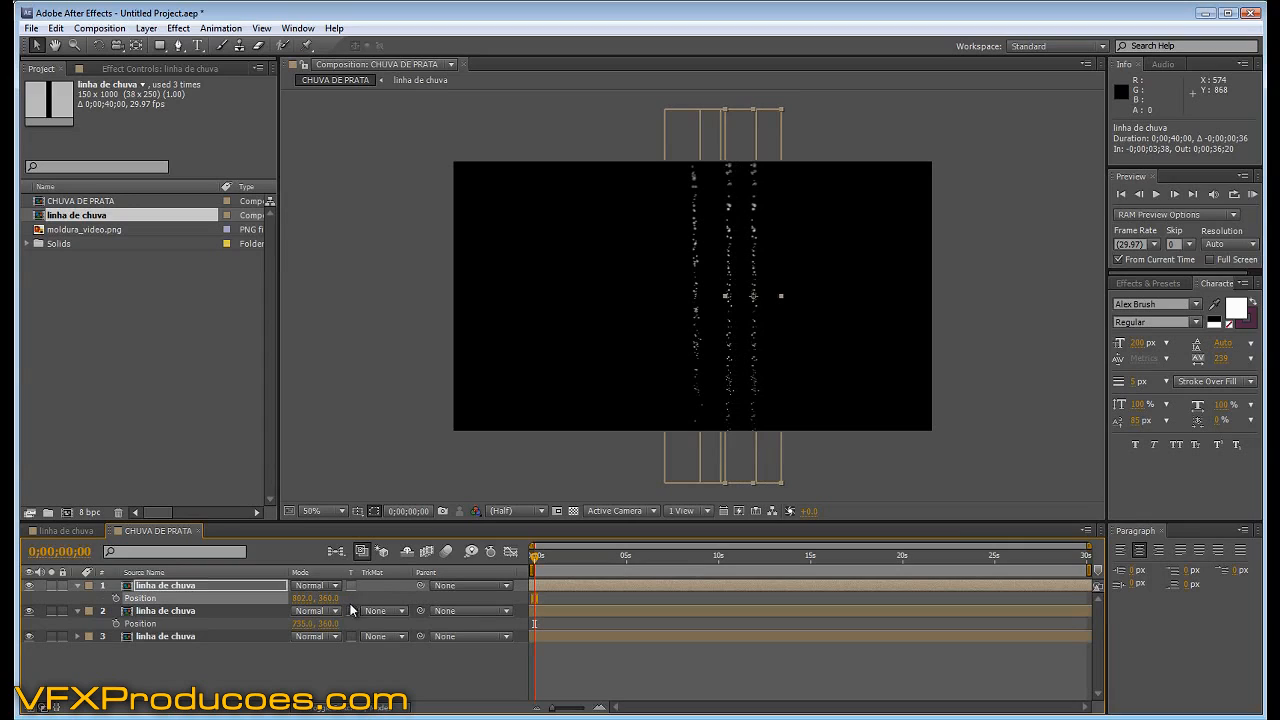
Keep duplicating the linha de chuva layer and spread the copies horizontally until 14 rain lines span the whole frame.
click(571, 587)
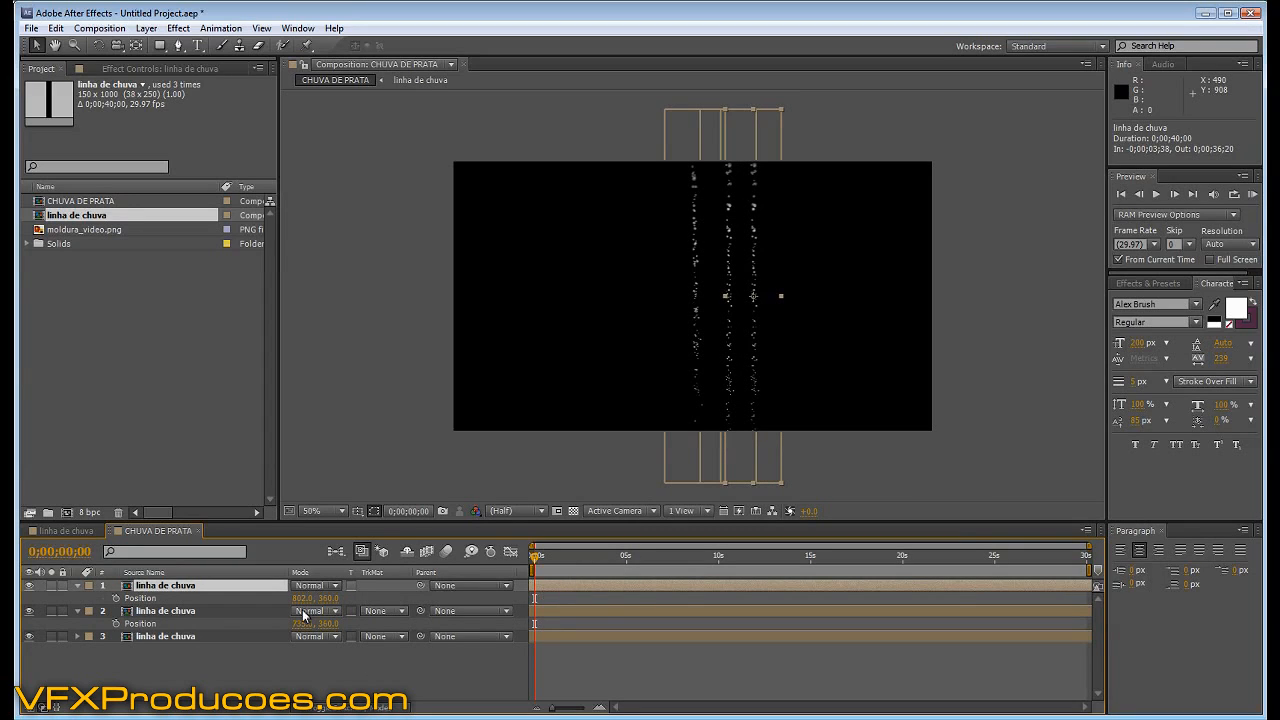
key(ctrl+d)
key(p)
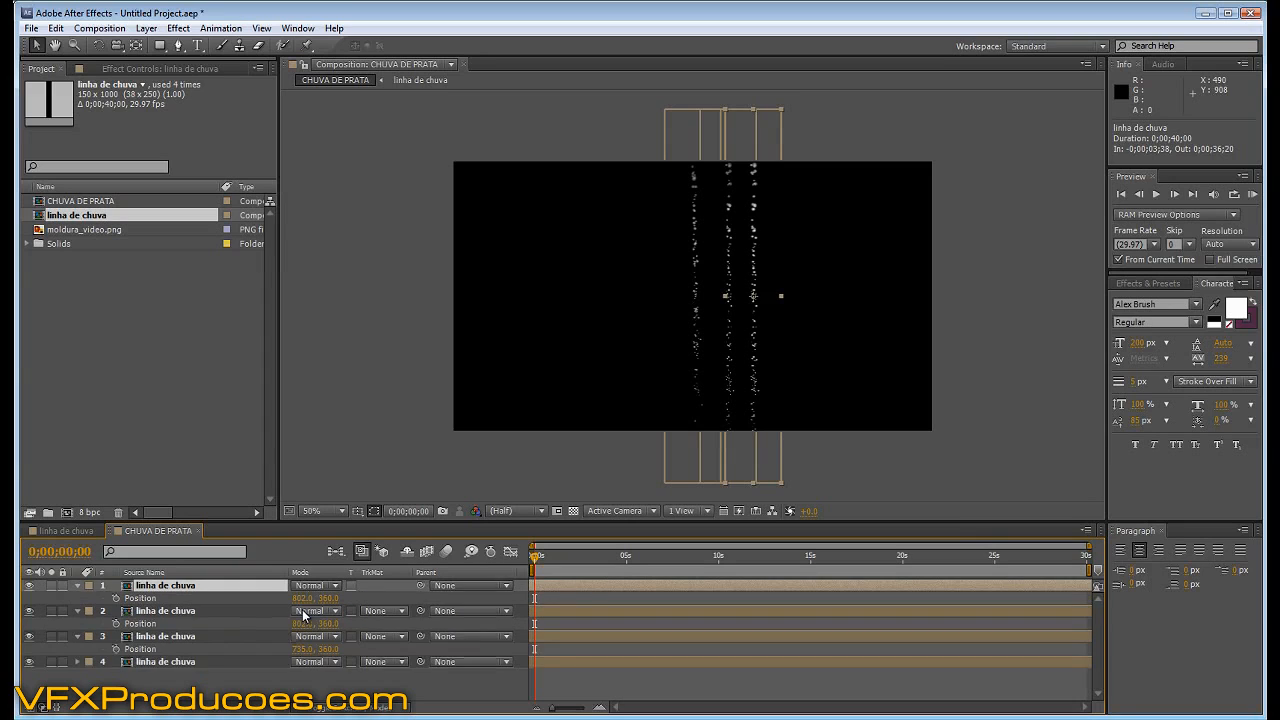
drag(305, 597, 559, 595)
key(ctrl+d)
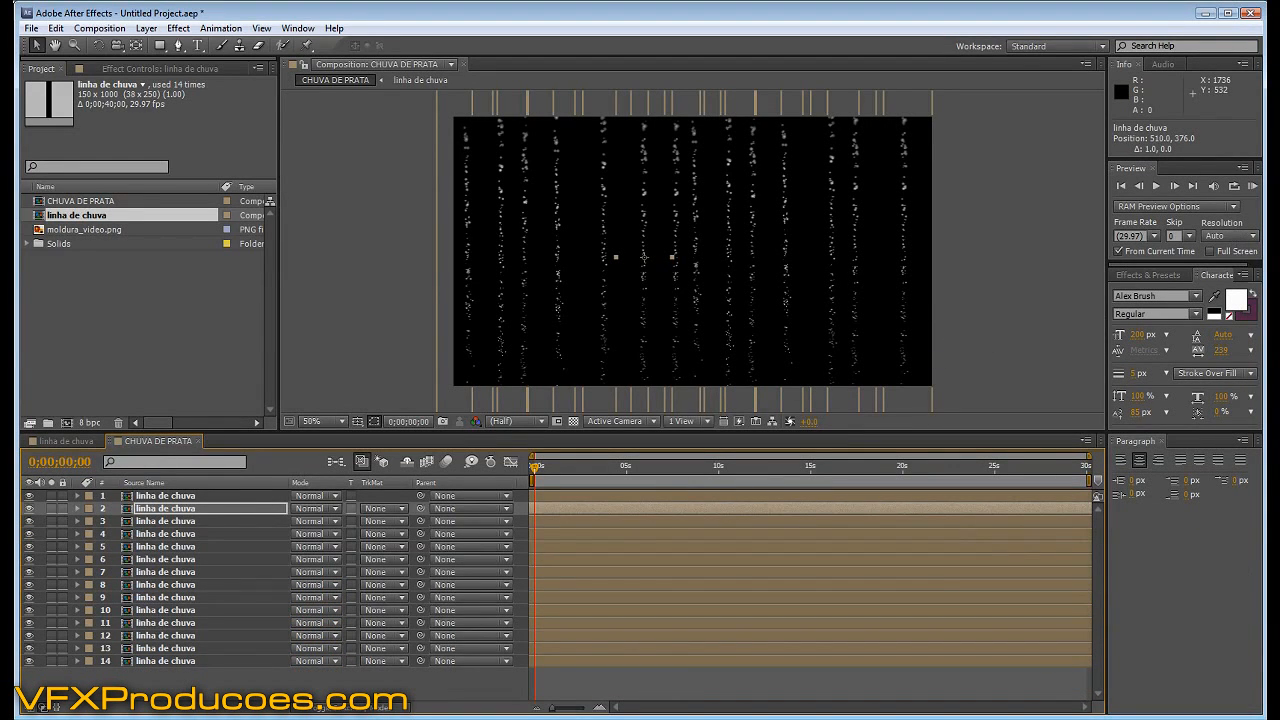
Offset individual linha de chuva layers in time so the rain lines fall and swing out of sync, checking the motion around 0;00;25;50.
click(200, 680)
drag(200, 680, 194, 496)
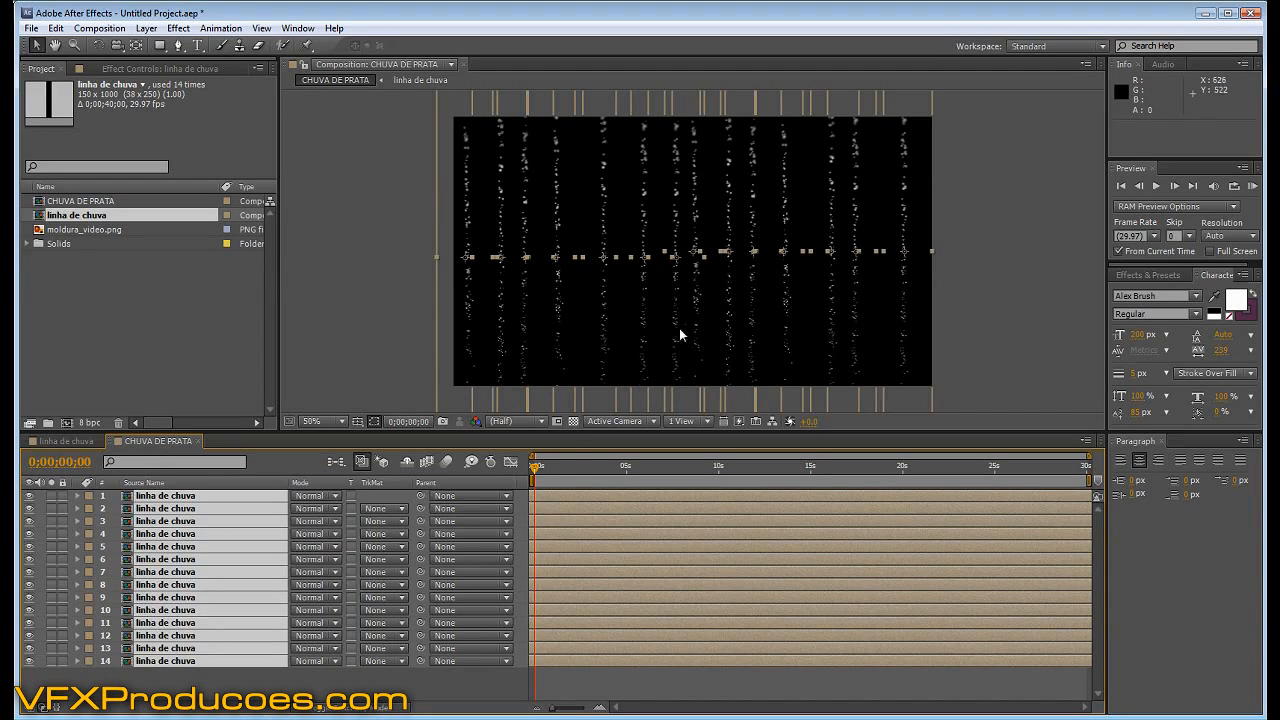
drag(538, 470, 770, 473)
key(ctrl+shift+a)
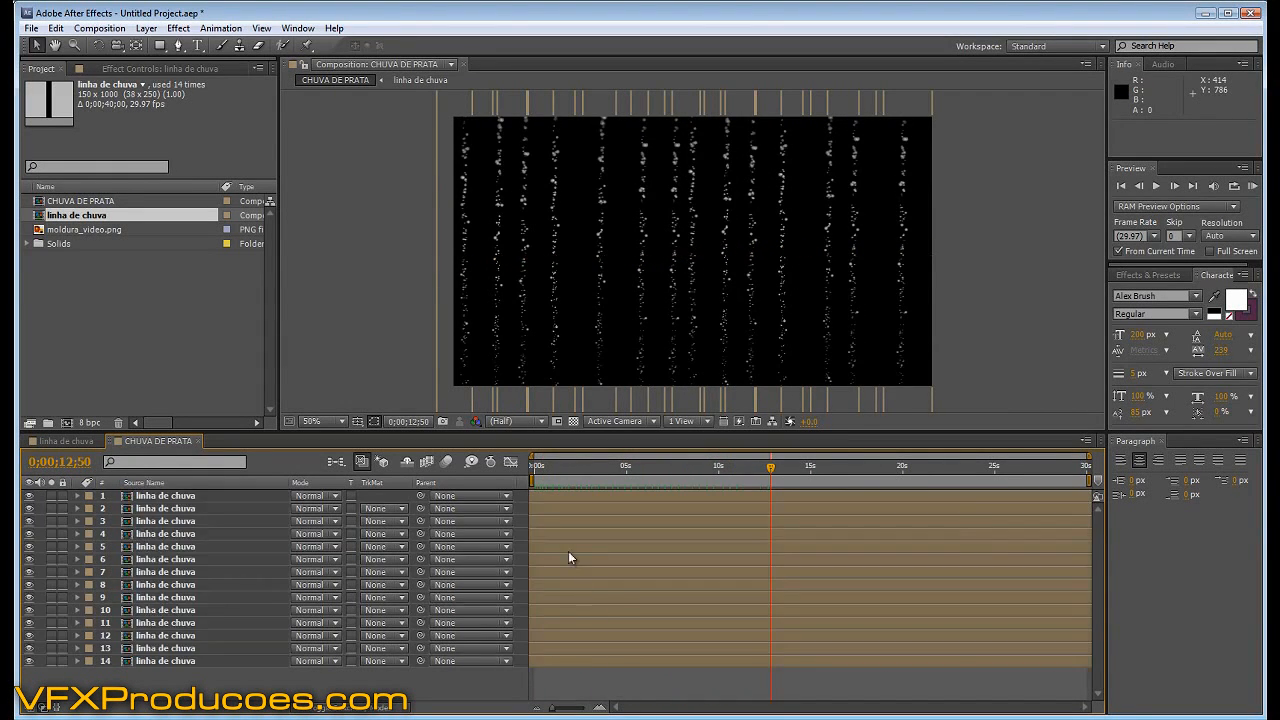
click(550, 510)
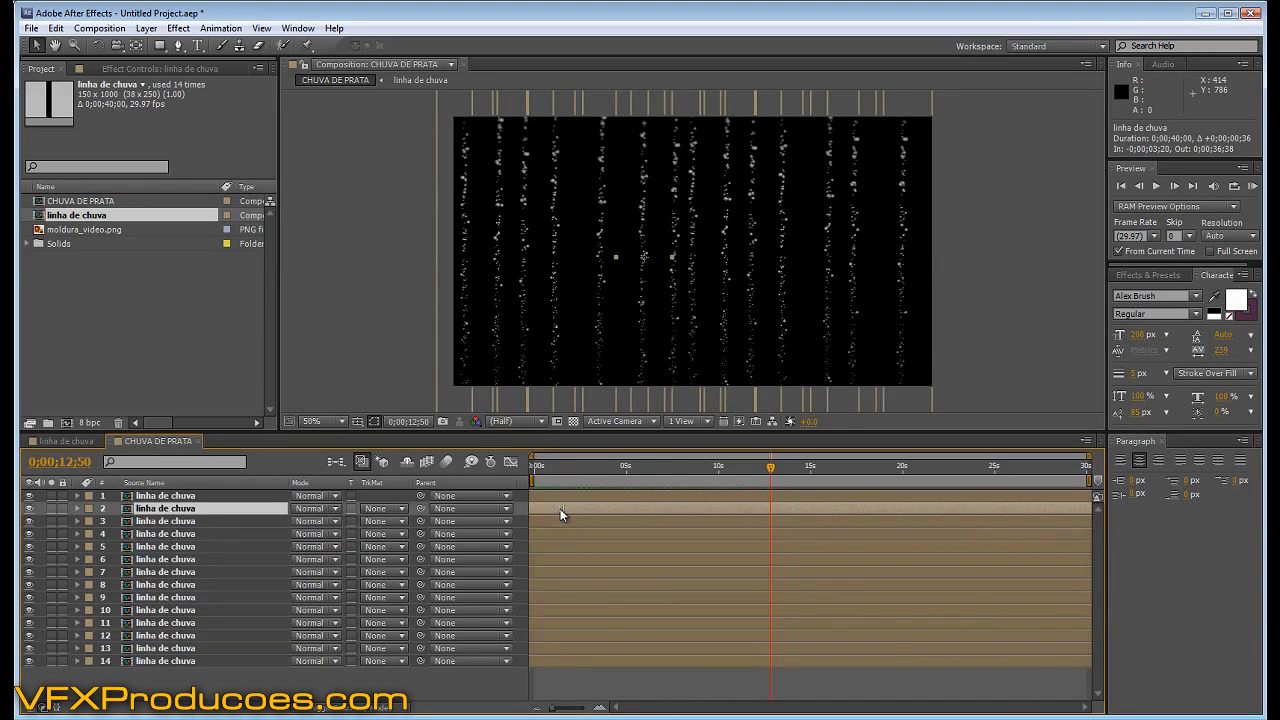
drag(574, 519, 569, 549)
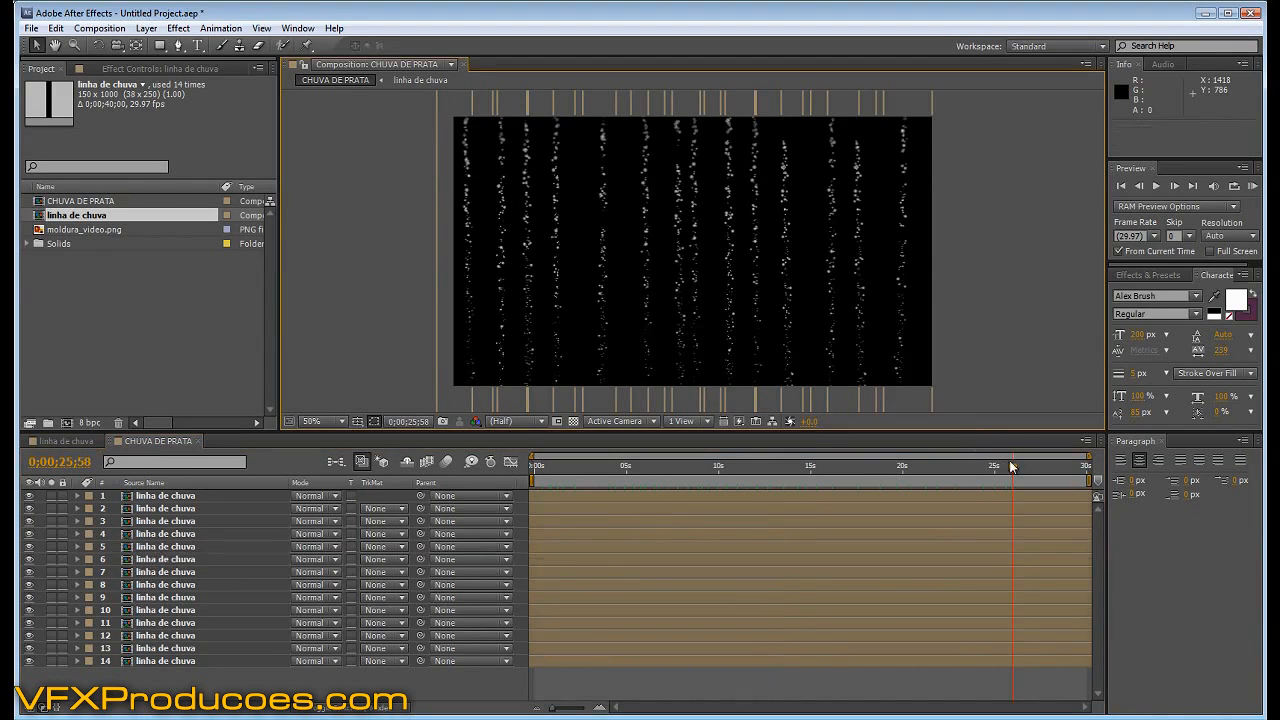
mouse_move(1011, 467)
mouse_down()
mouse_move(1071, 467)
mouse_move(664, 470)
mouse_move(1010, 467)
mouse_up()
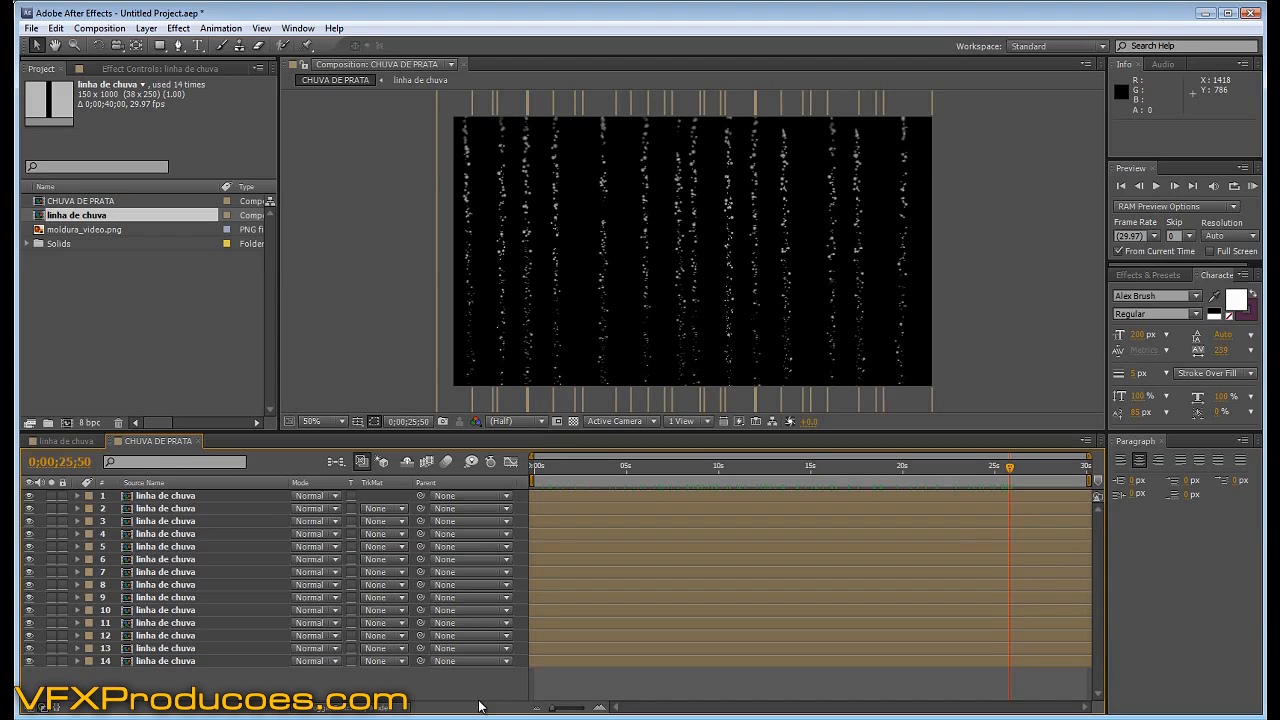
Queue the CHUVA DE PRATA composition for rendering and set its output module format to QuickTime.
click(381, 250)
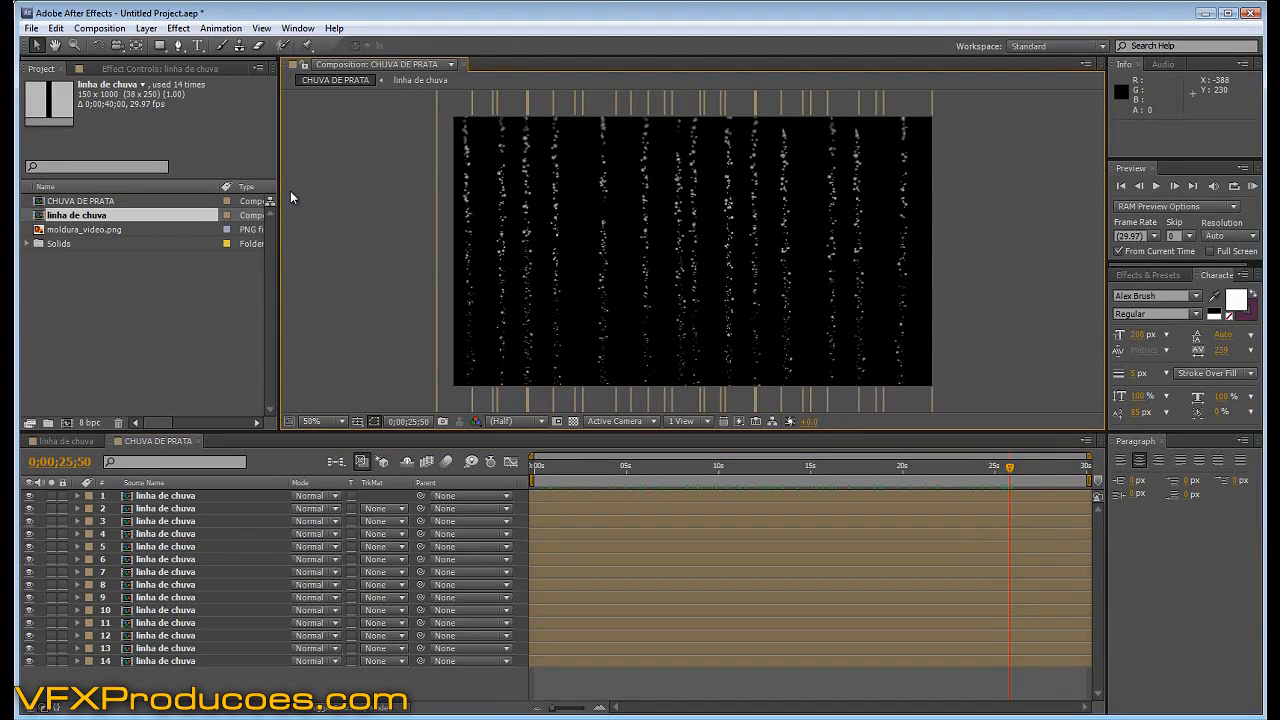
click(103, 31)
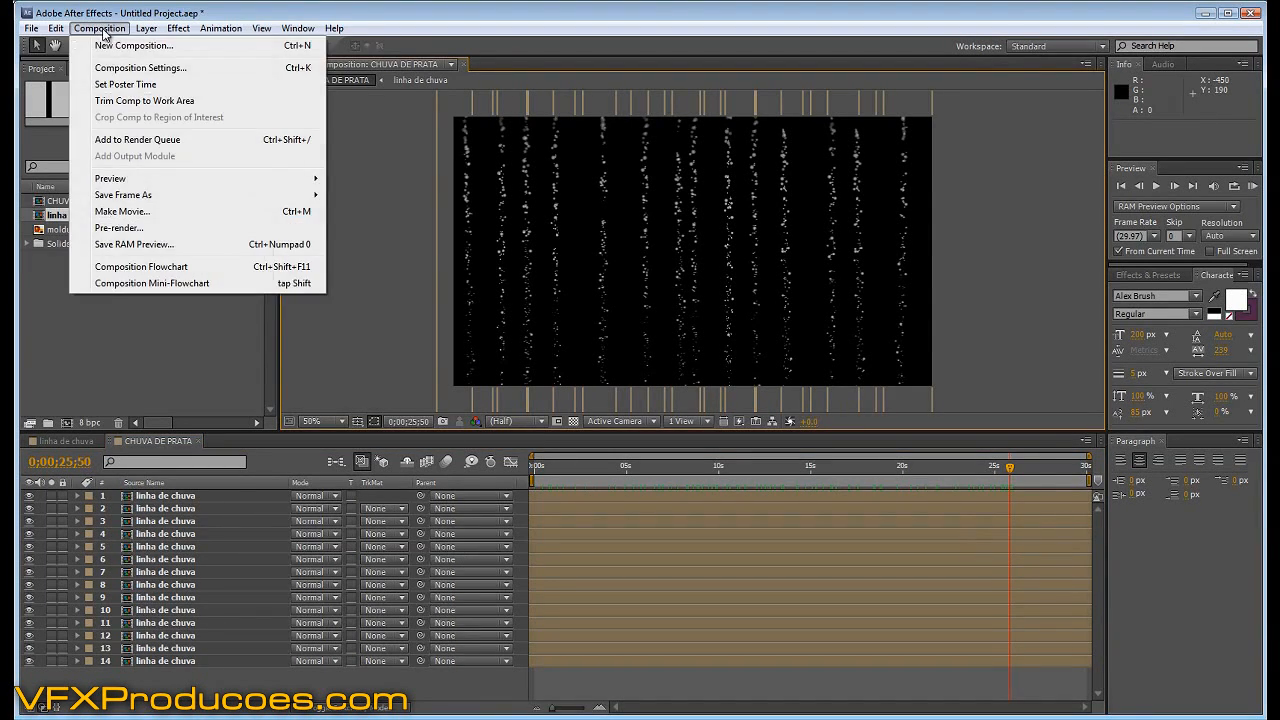
click(120, 212)
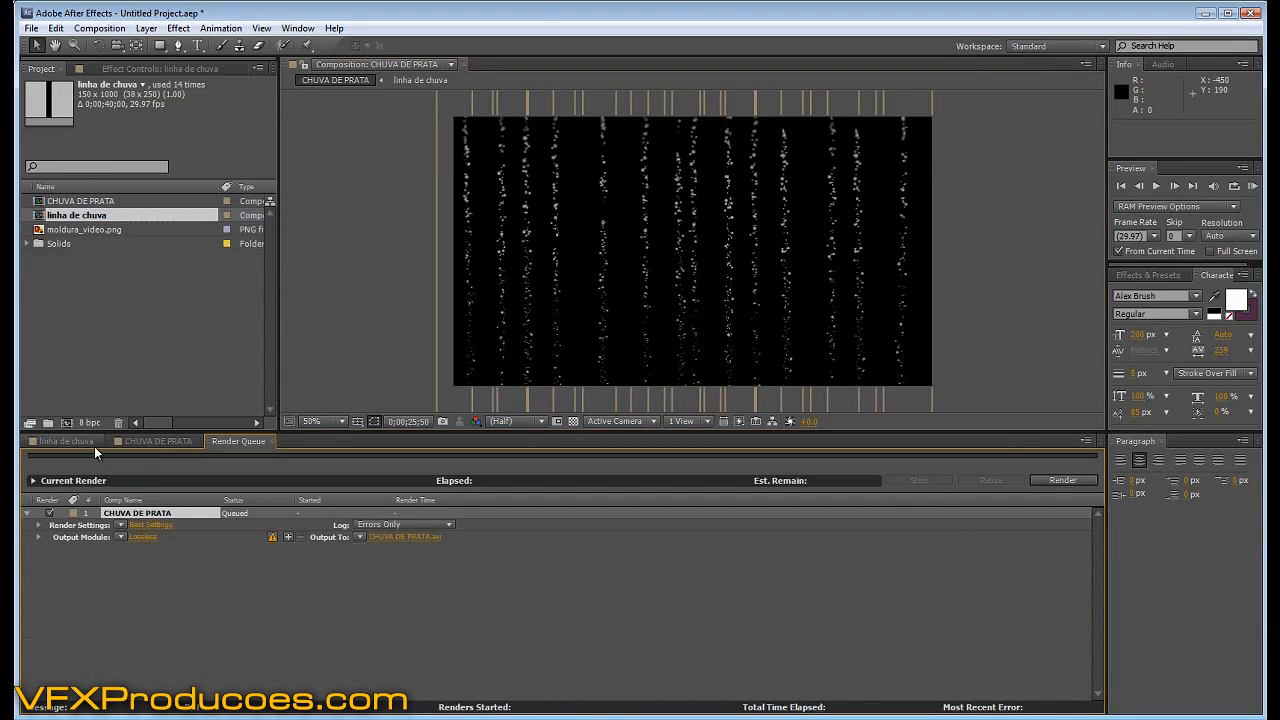
click(140, 537)
click(571, 200)
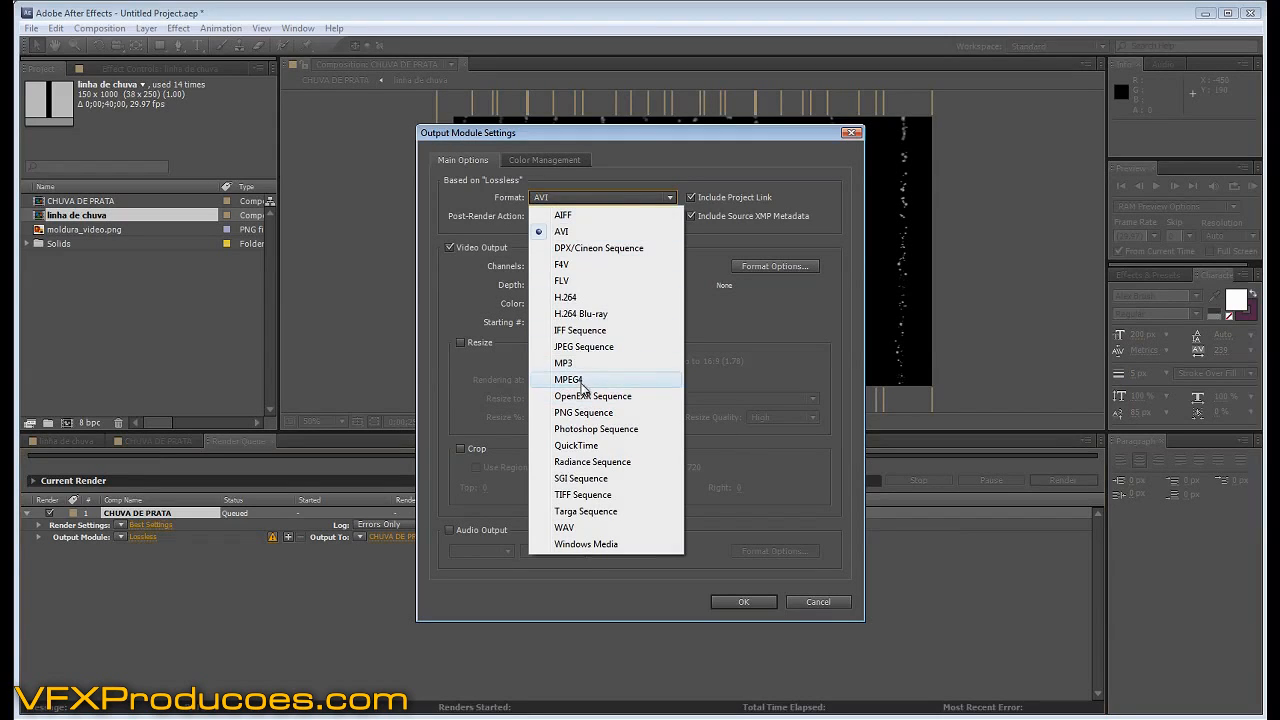
click(578, 445)
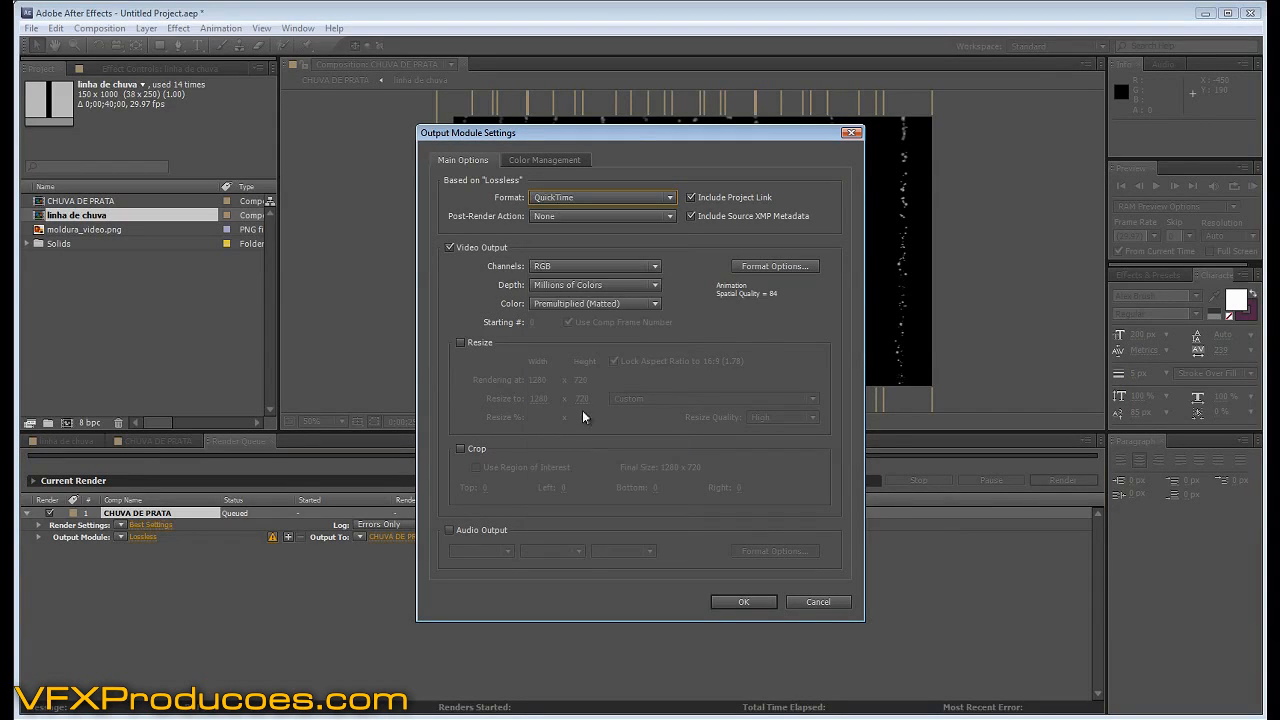
Keep the Animation codec for the QuickTime output and set the output channels to RGB + Alpha.
click(776, 268)
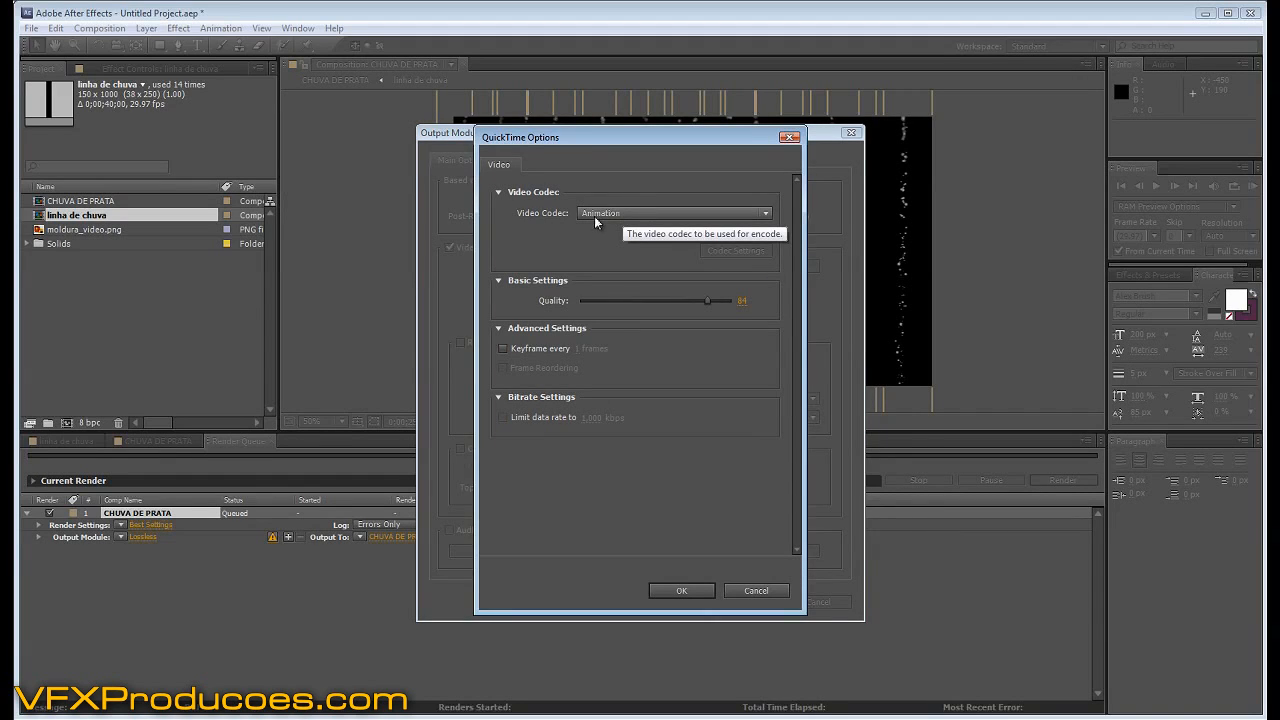
click(679, 590)
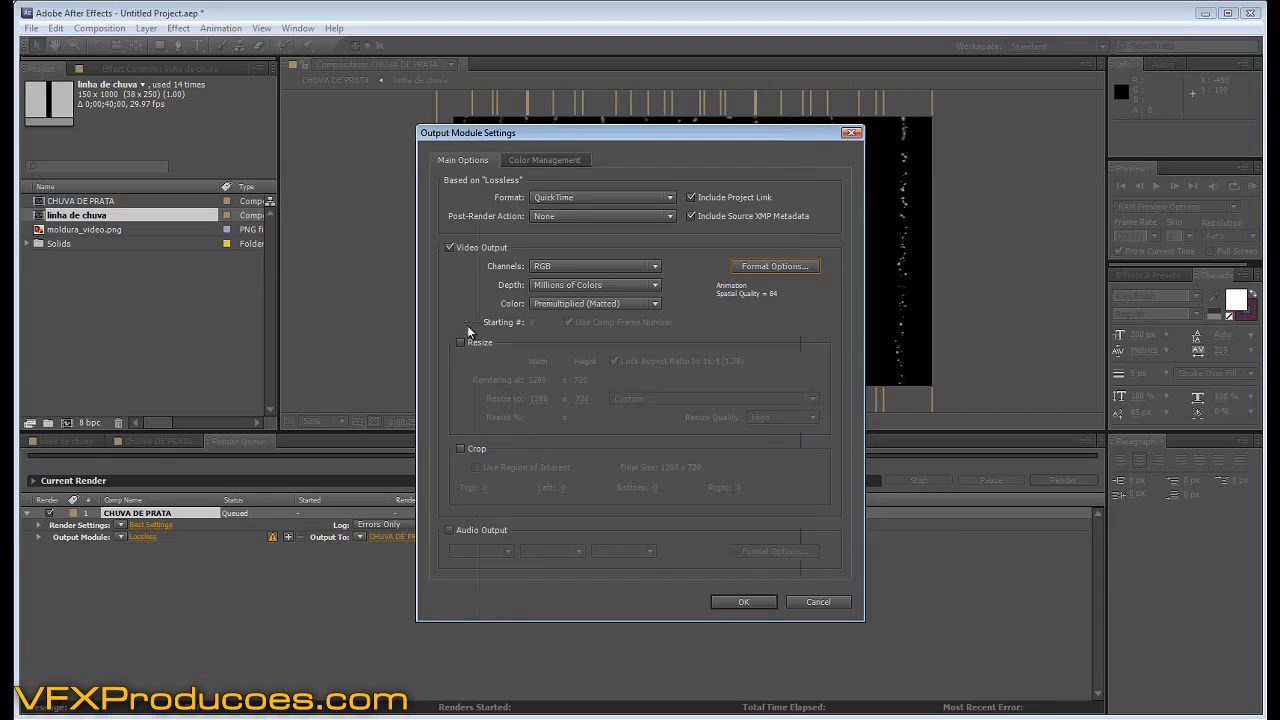
click(555, 270)
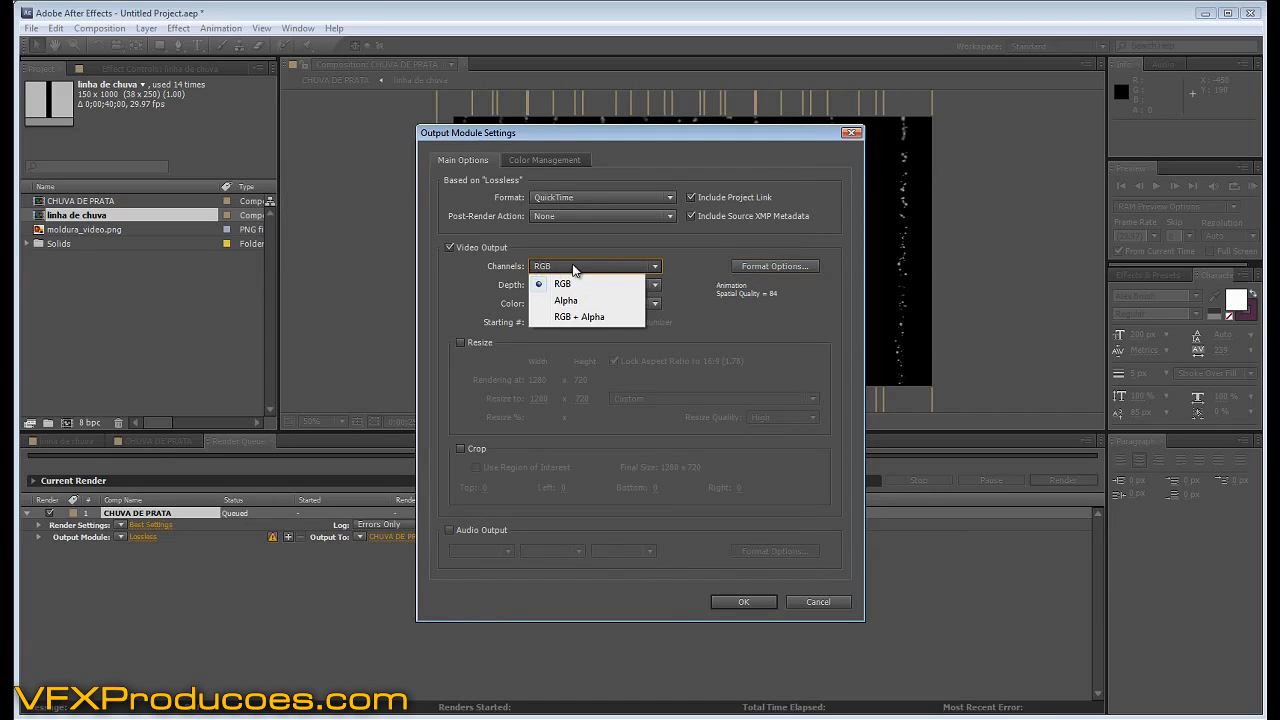
click(599, 319)
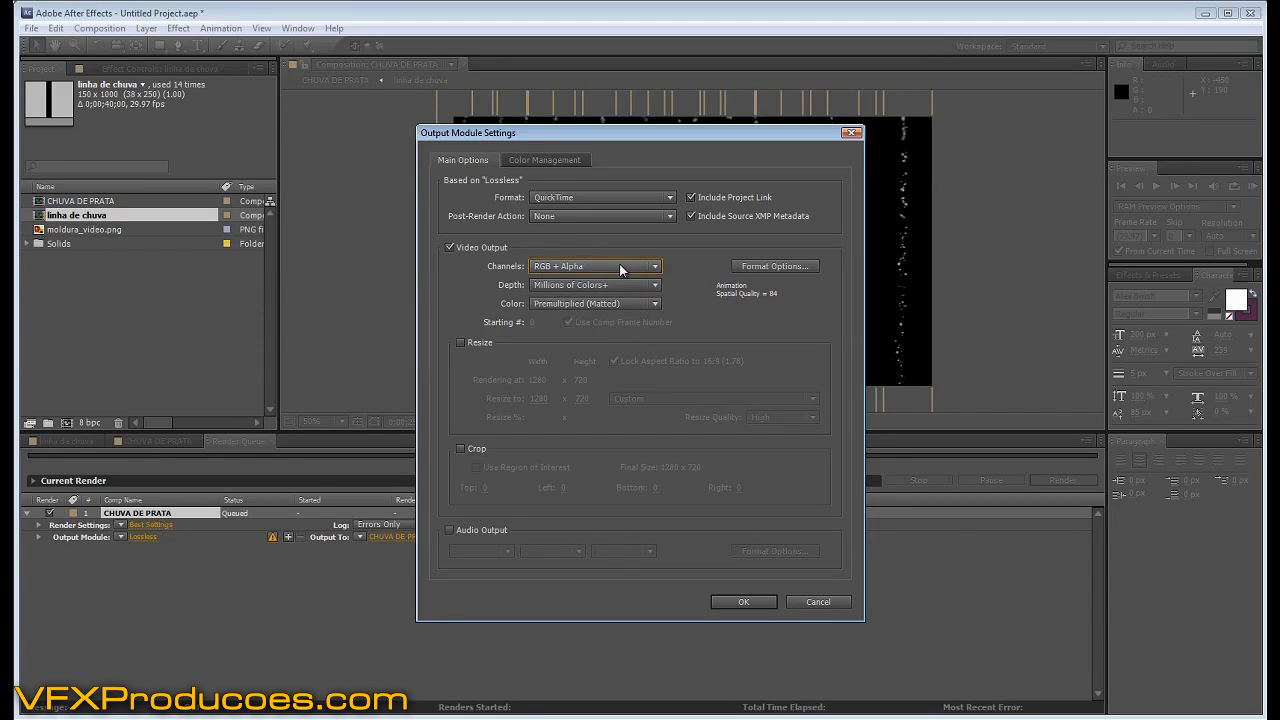
click(731, 600)
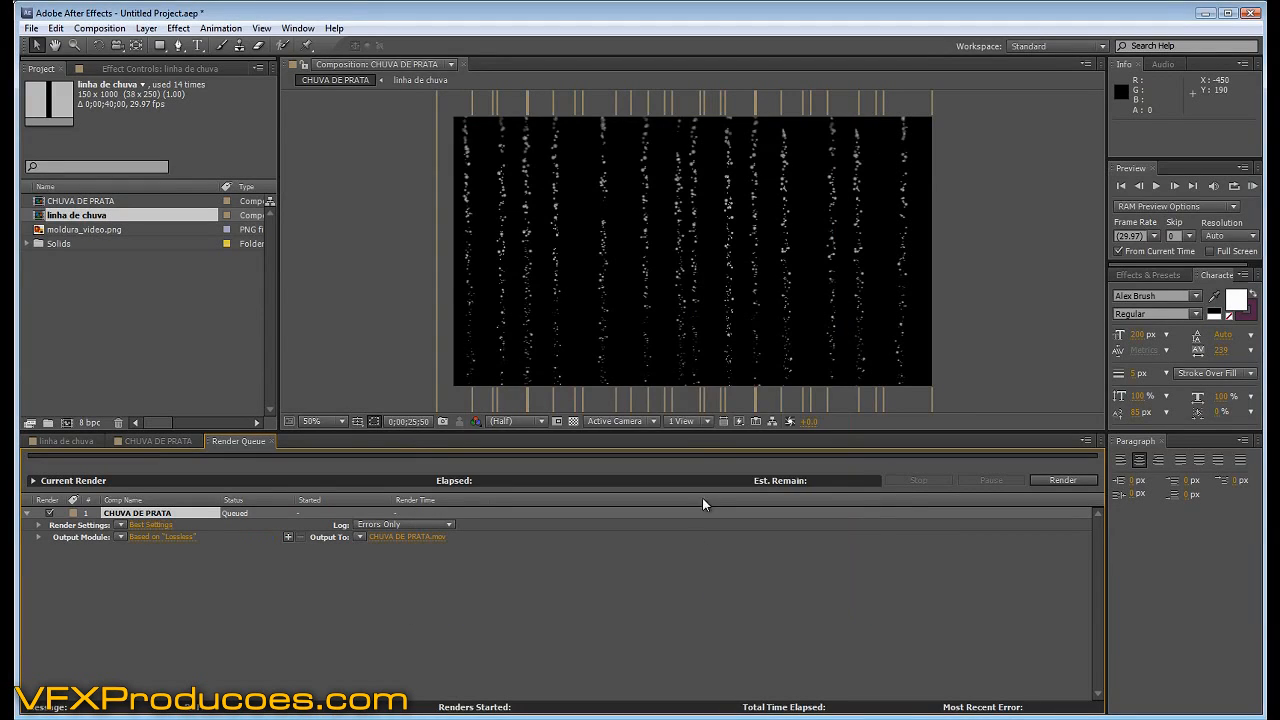
Check the rain composition against the transparency grid and render it to CHUVA DE PRATA.mov.
click(572, 421)
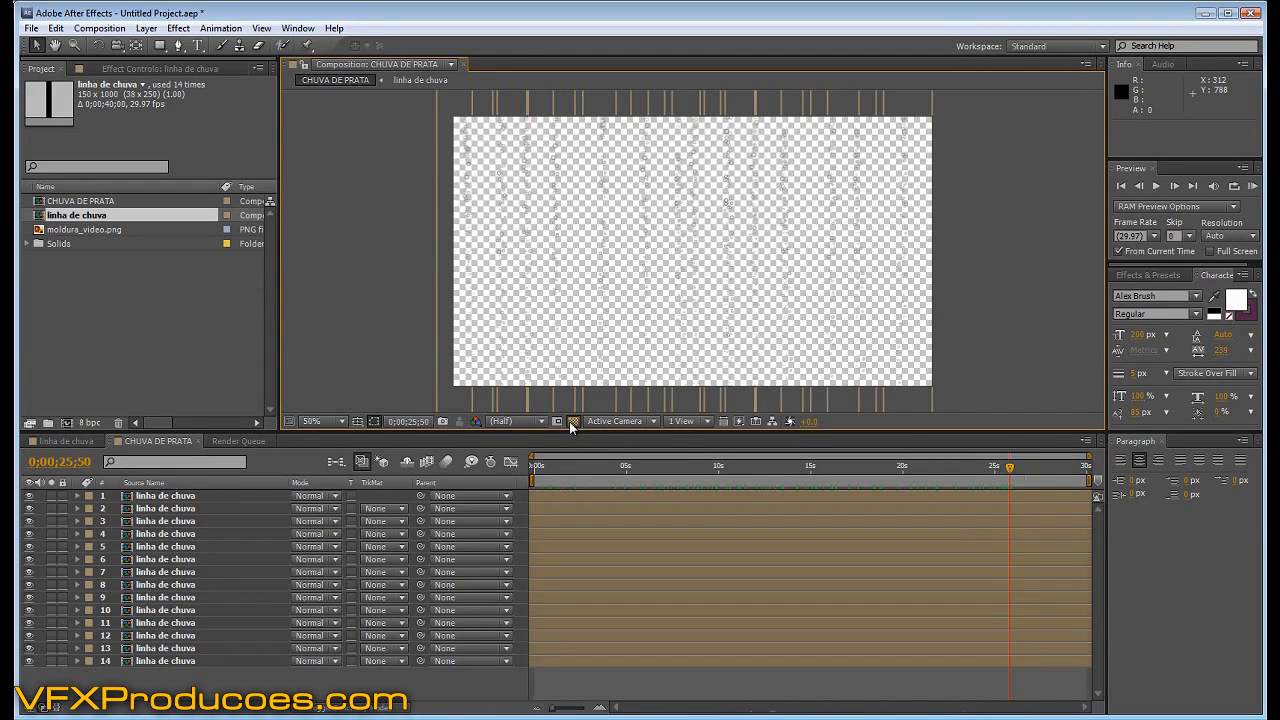
click(571, 424)
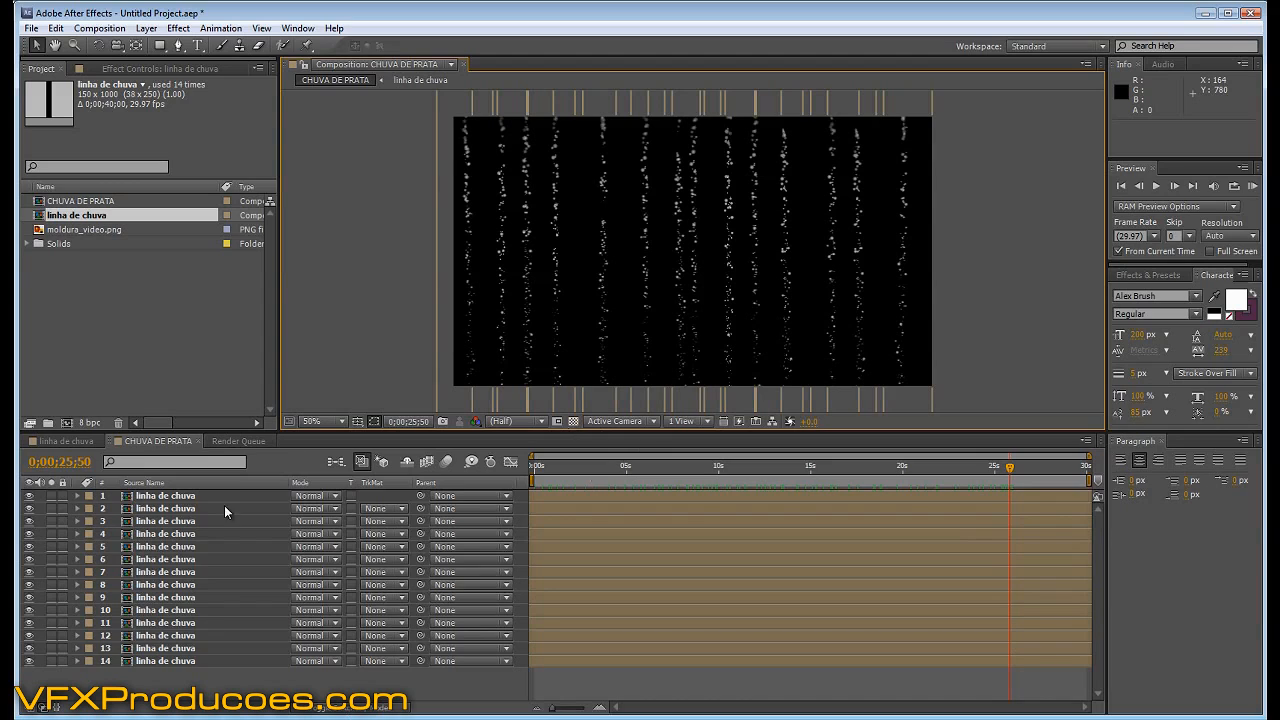
click(236, 441)
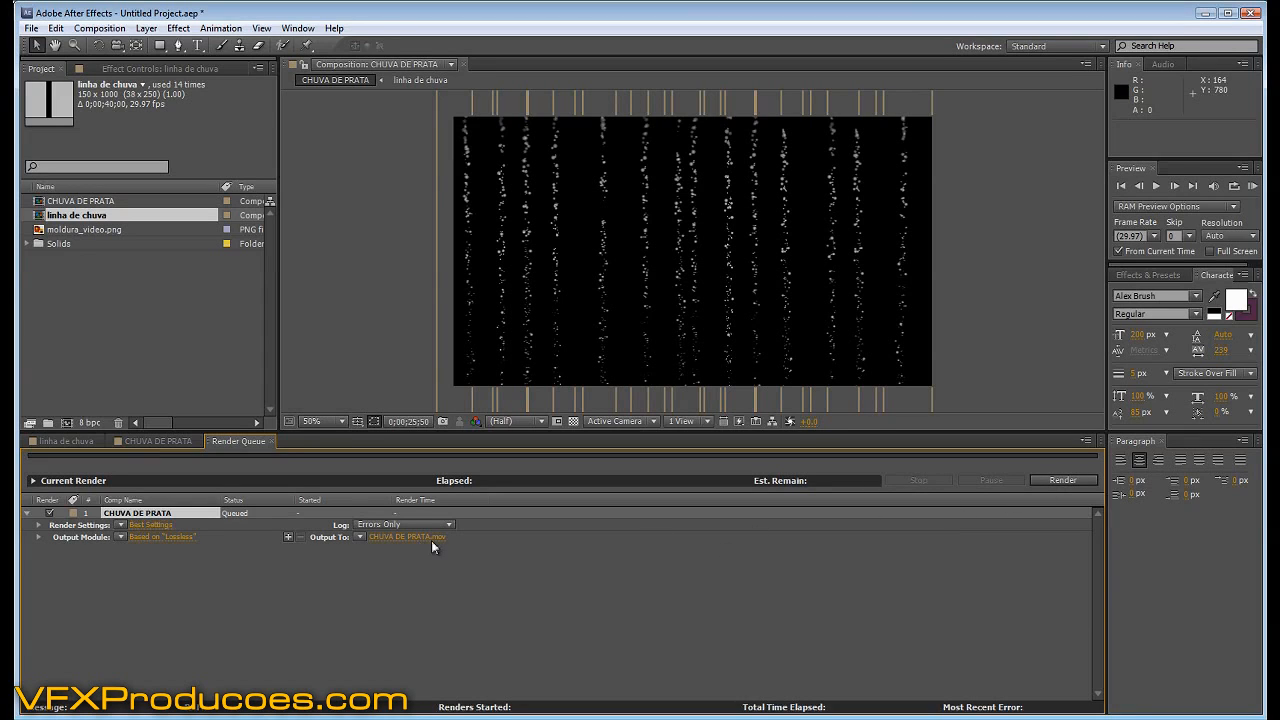
click(1061, 480)
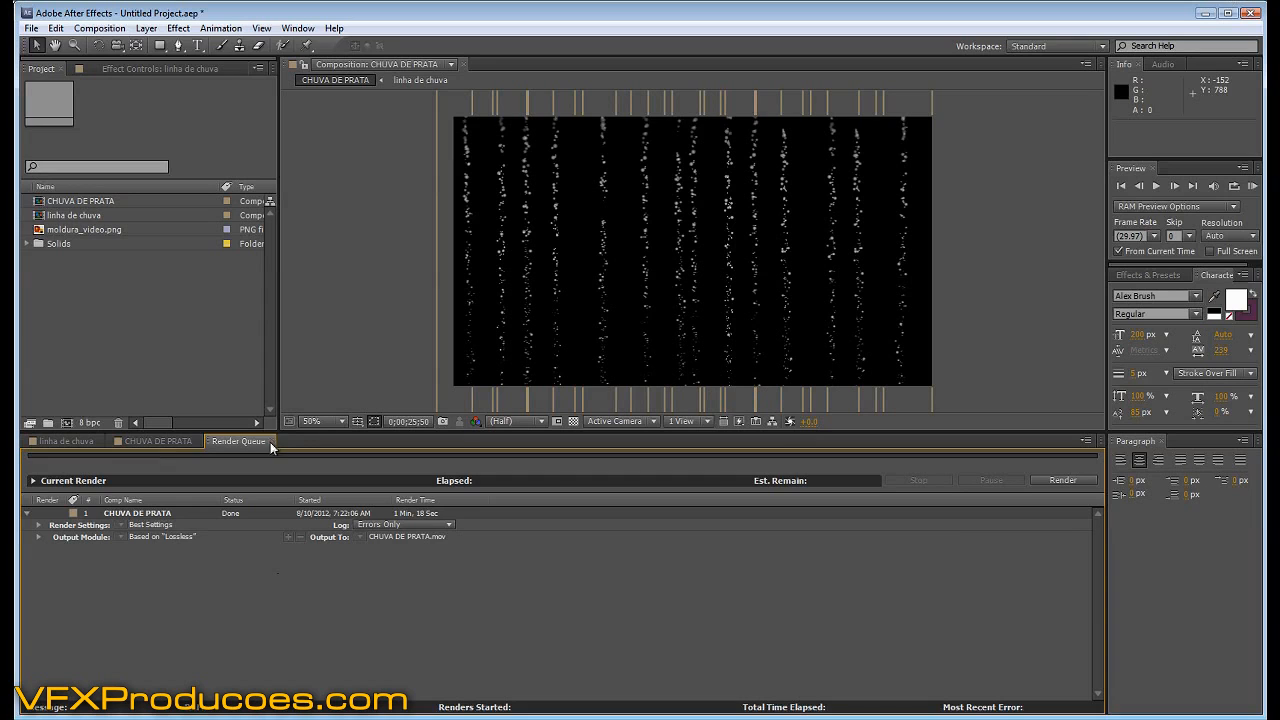
click(270, 441)
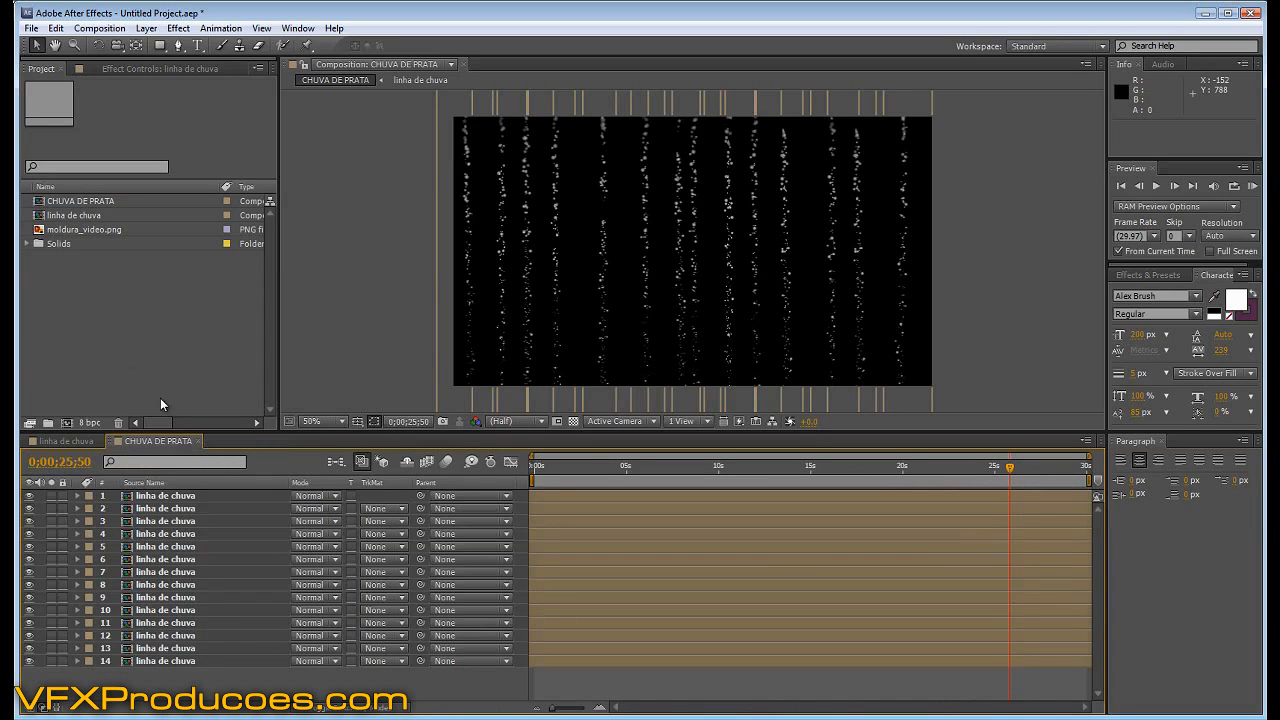
Import the rendered CHUVA DE PRATA.mov from the Vinheta_Fashion folder as footage.
click(31, 28)
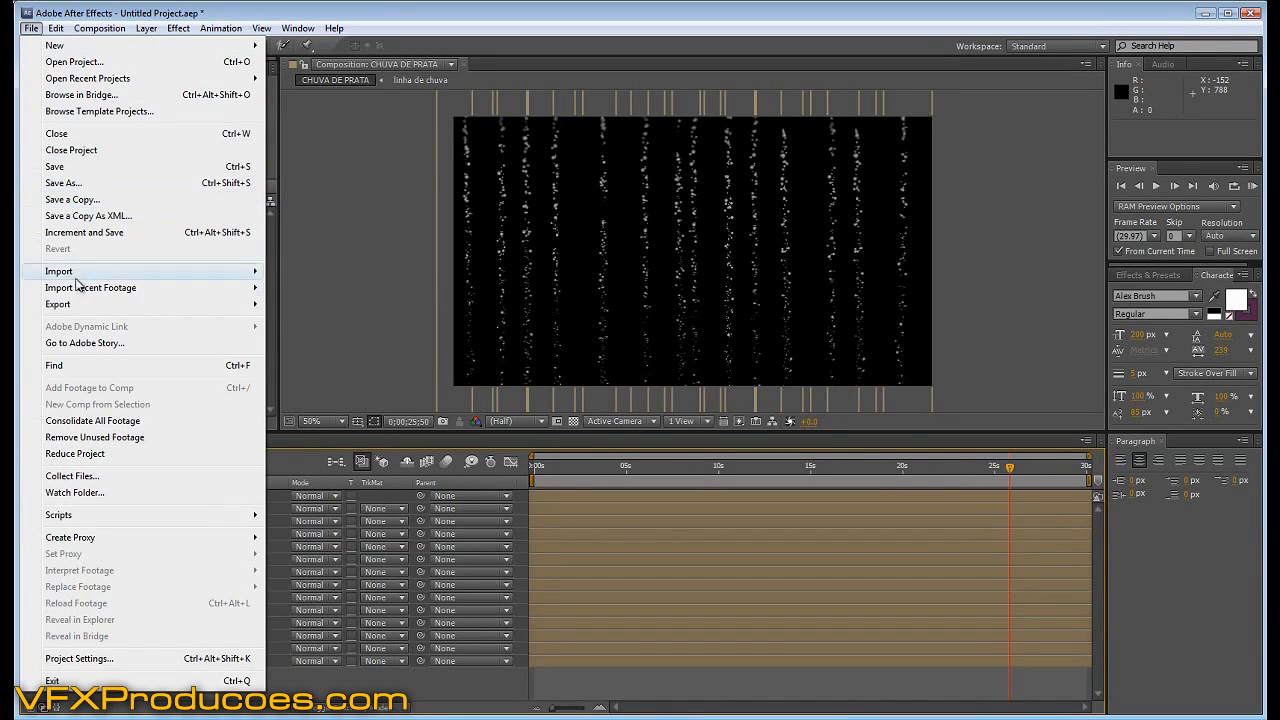
mouse_move(78, 274)
click(318, 275)
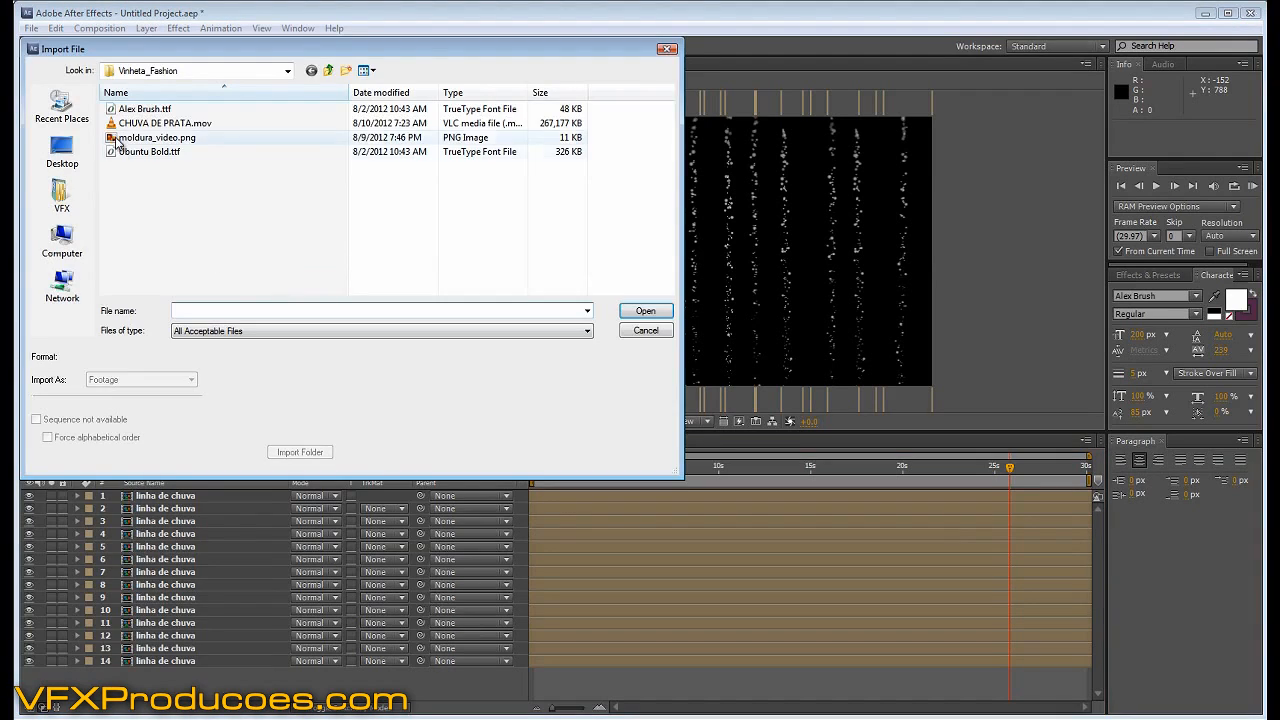
click(133, 125)
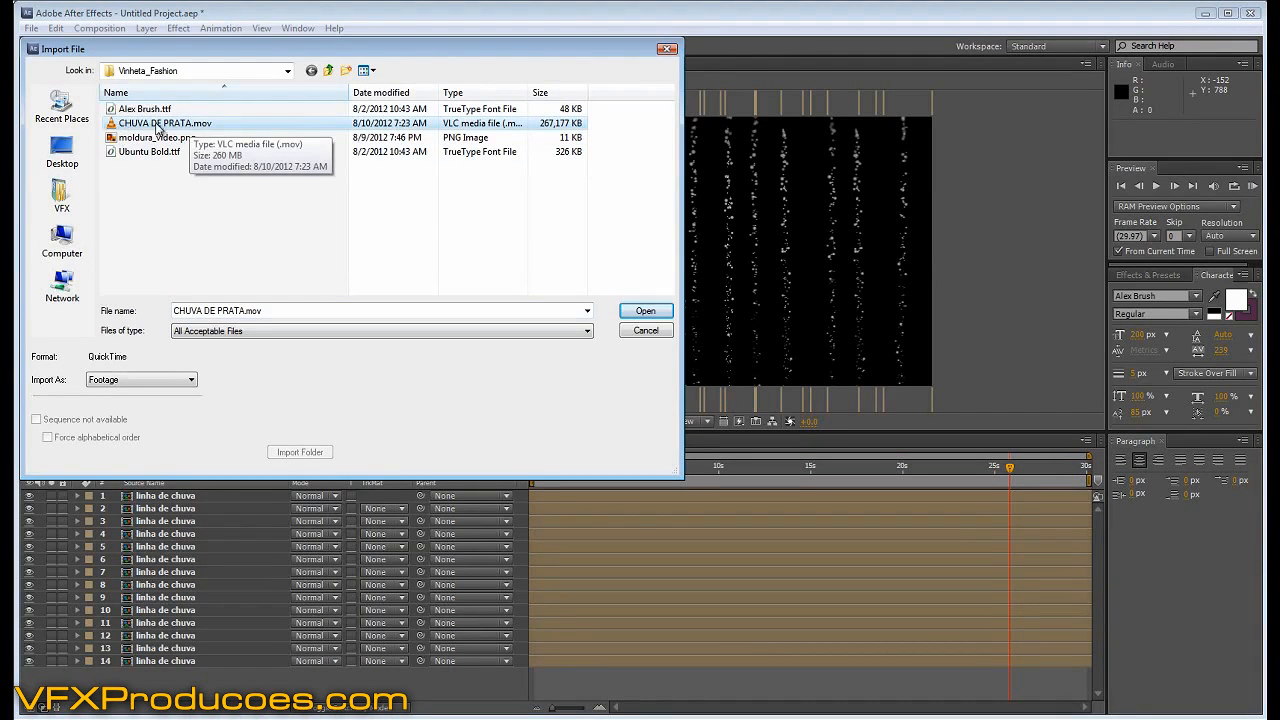
click(645, 311)
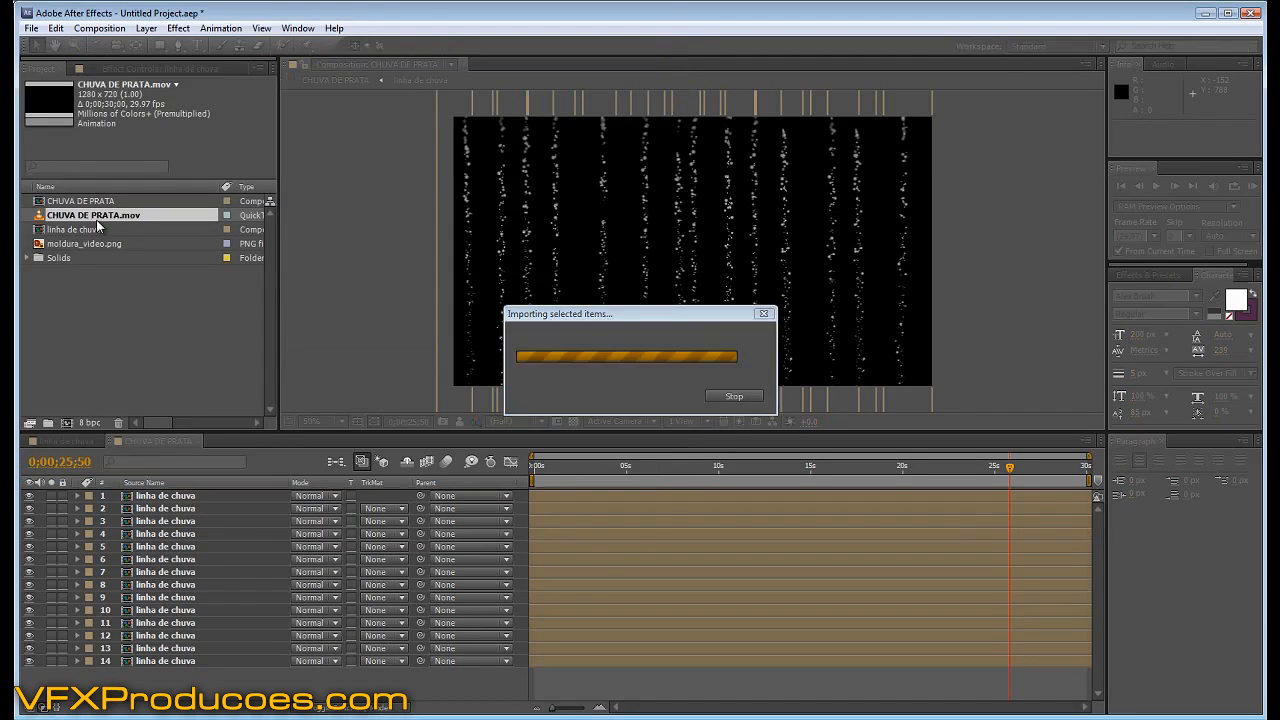
Place CHUVA DE PRATA.mov beneath the rain lines in the CHUVA DE PRATA composition and delete all 14 linha de chuva layers.
drag(118, 218, 150, 675)
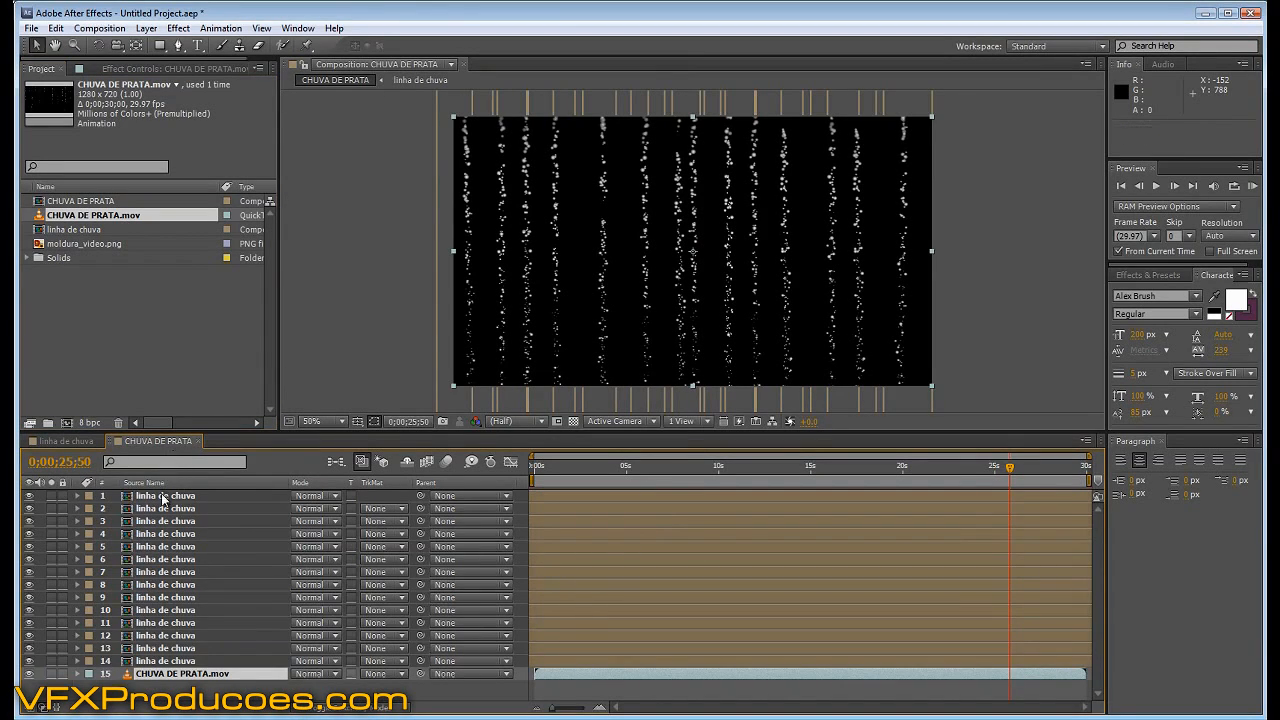
click(163, 497)
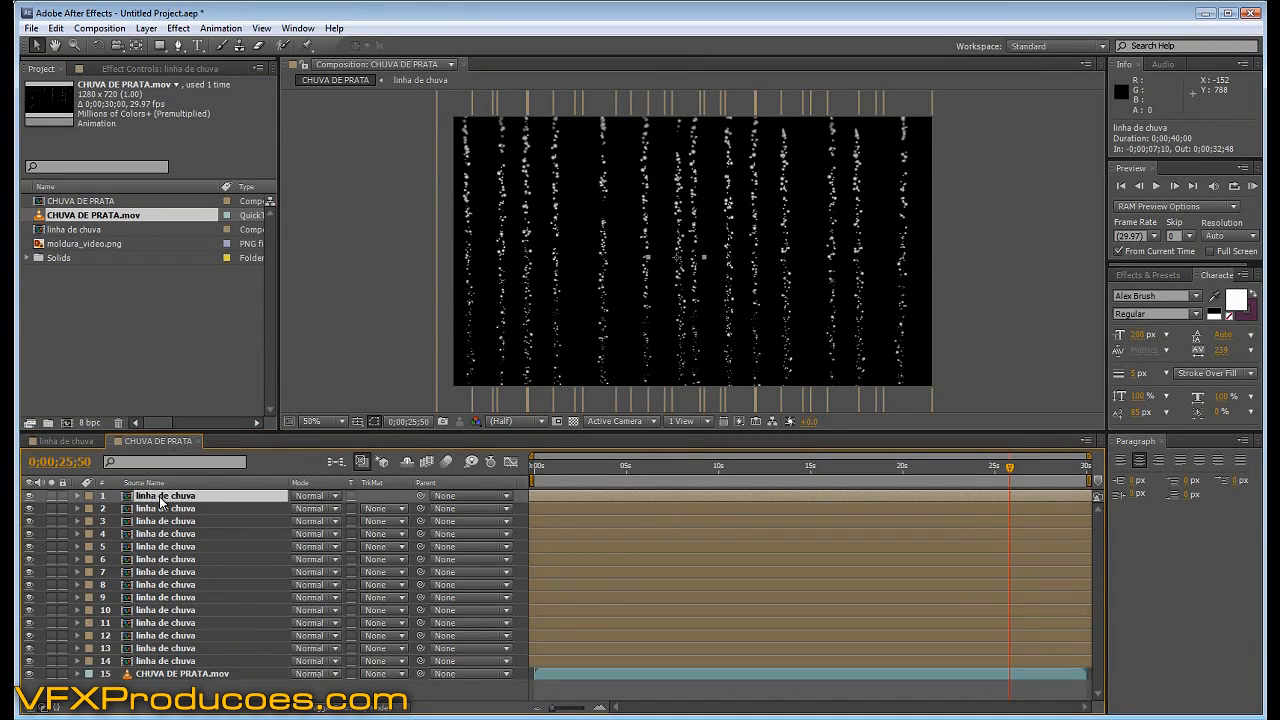
shift+click(172, 661)
key(Delete)
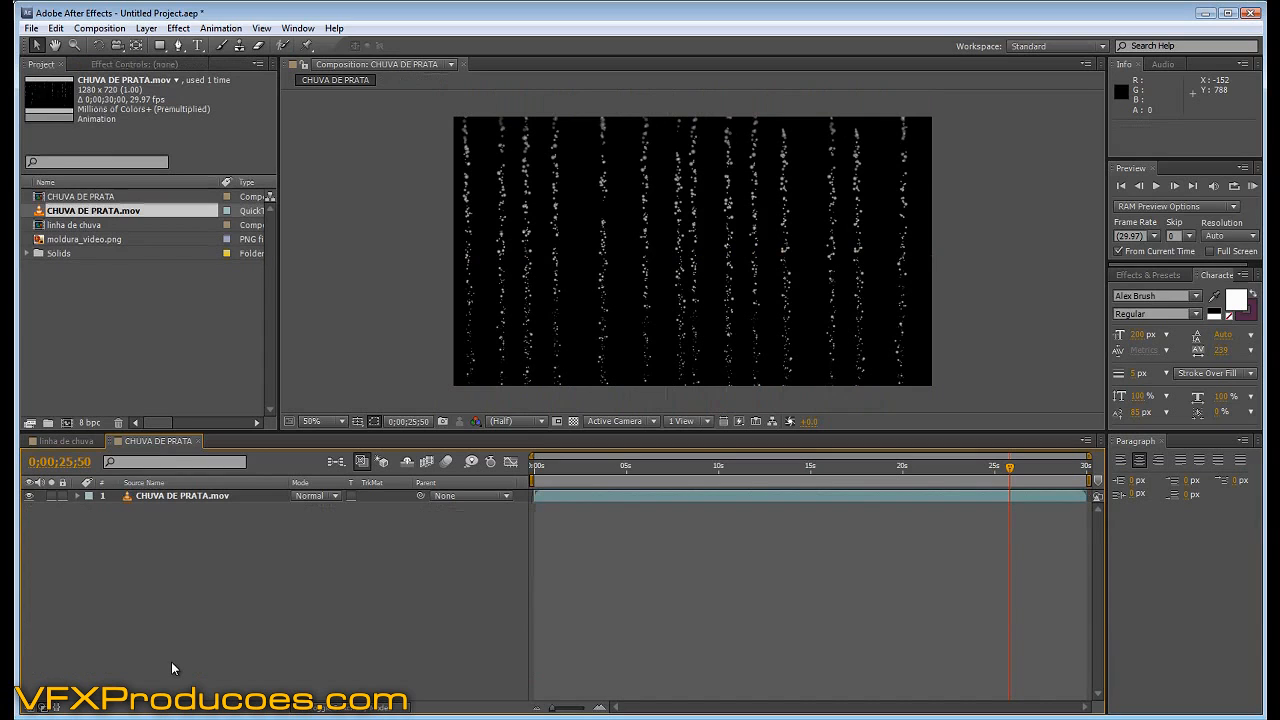
Check the rendered rain clip's transparency and scrub through its falling motion from the start of the timeline.
click(536, 468)
click(572, 421)
key(Home)
click(548, 466)
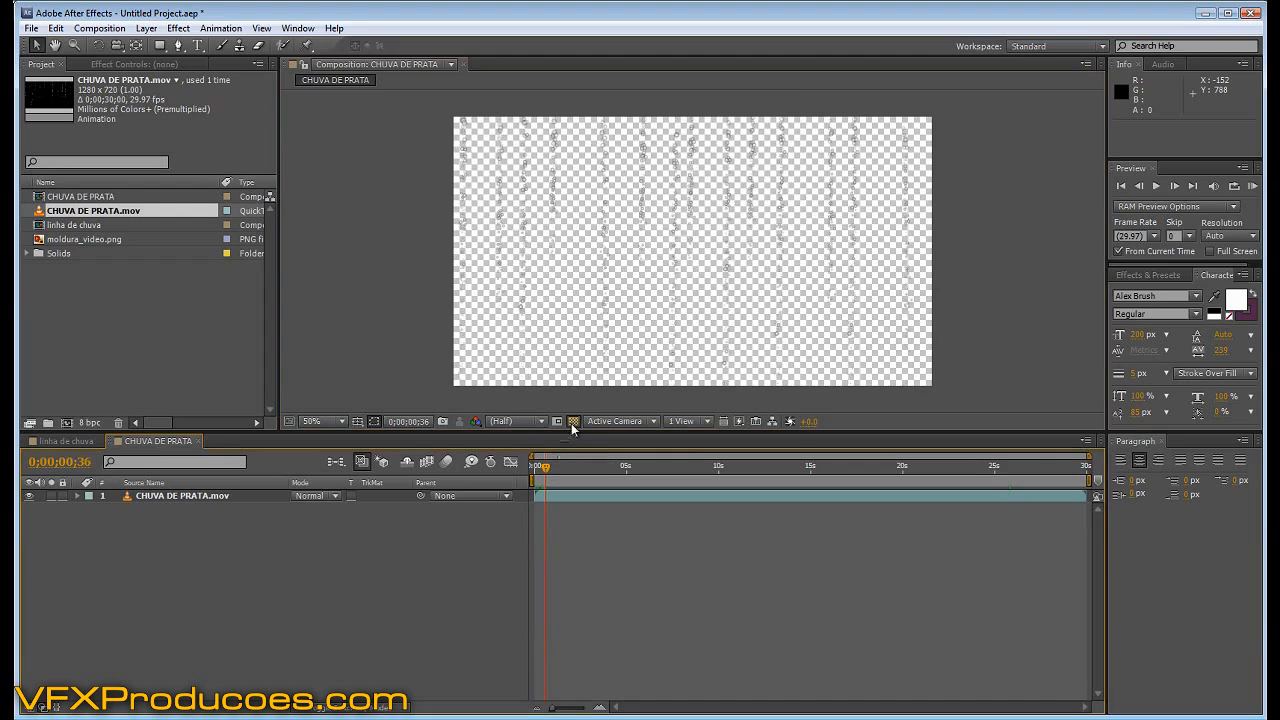
click(572, 421)
drag(548, 480, 758, 468)
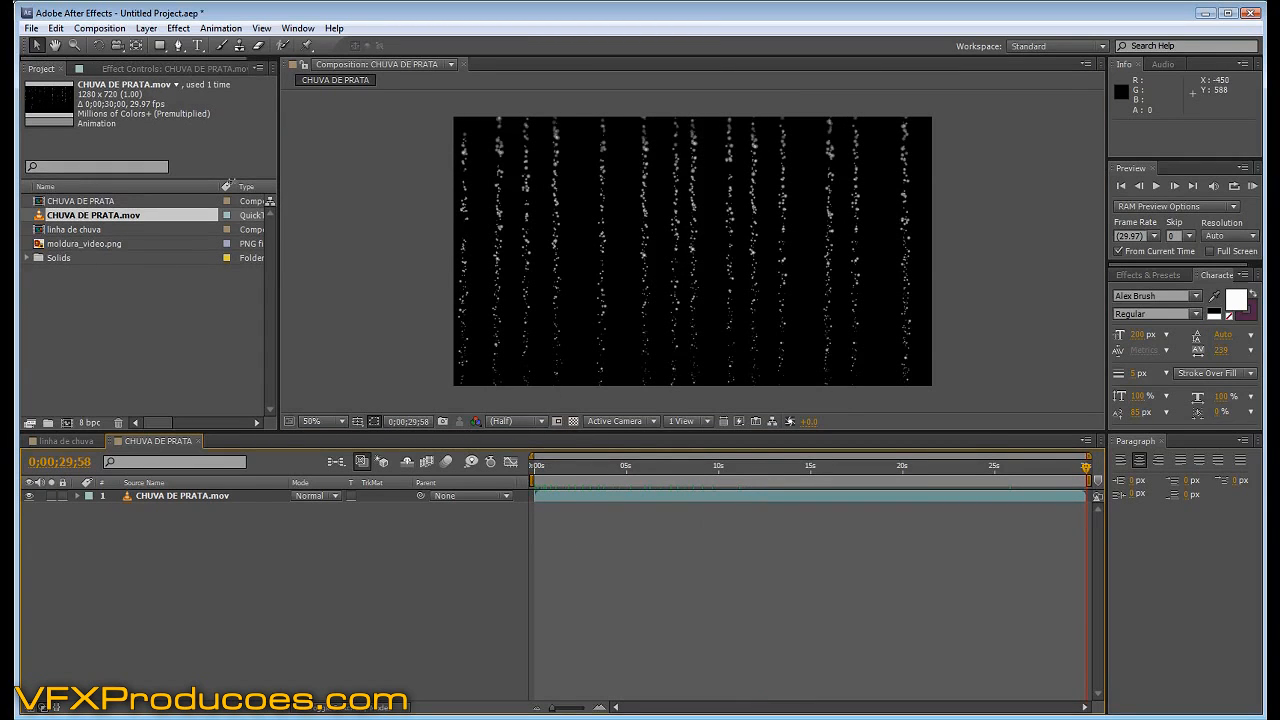
Create a new 1280 x 720 composition named PRINCIPAL at 29.97 fps with a duration of 0;00;30;00.
click(99, 28)
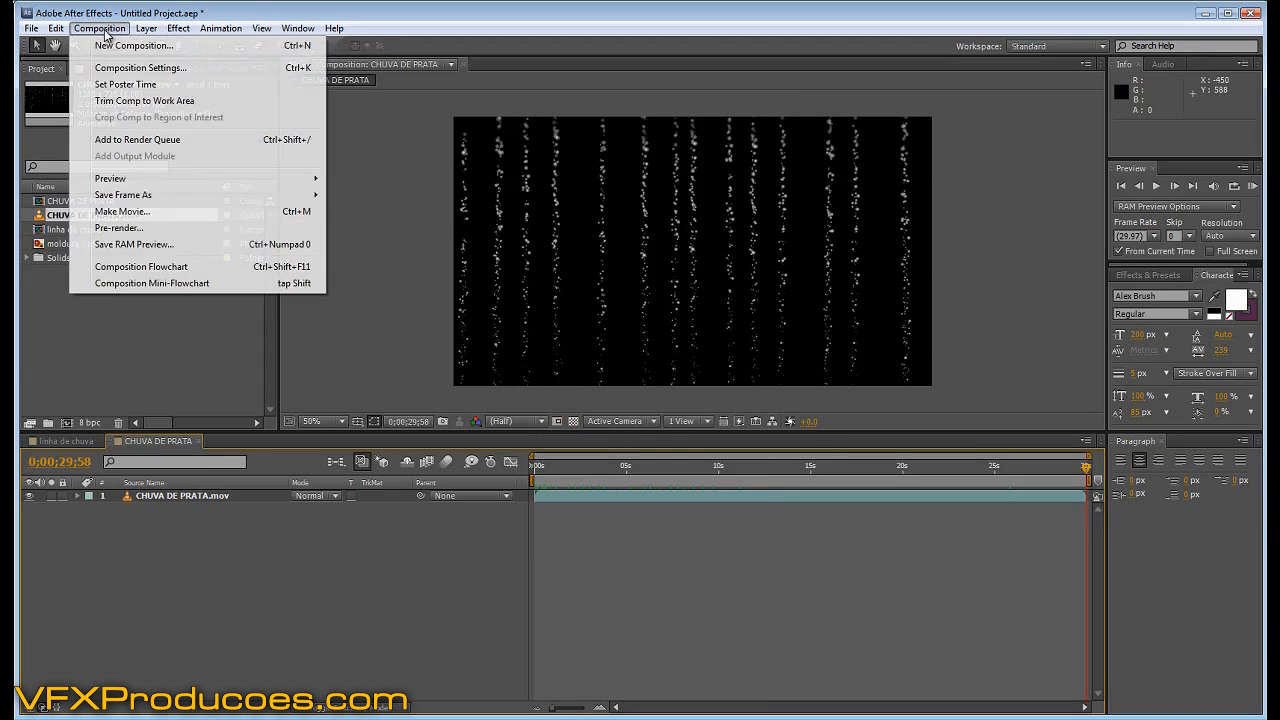
click(117, 46)
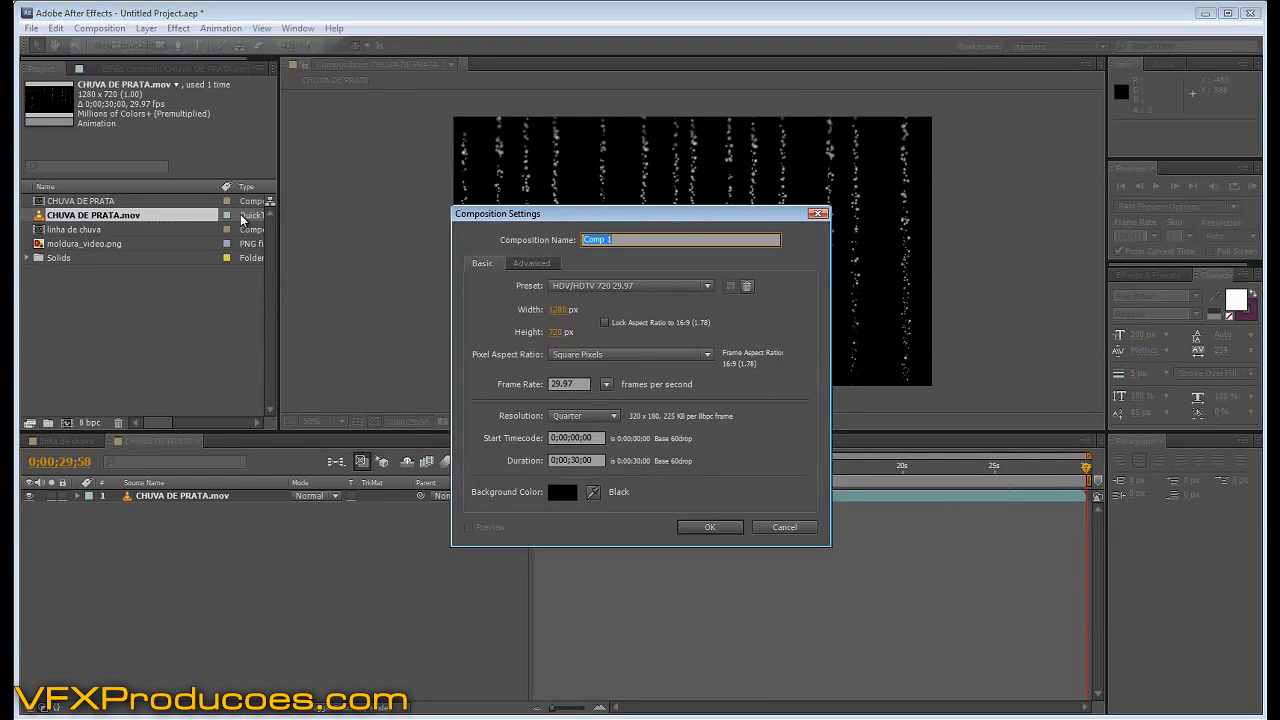
text(PRINCIPAL)
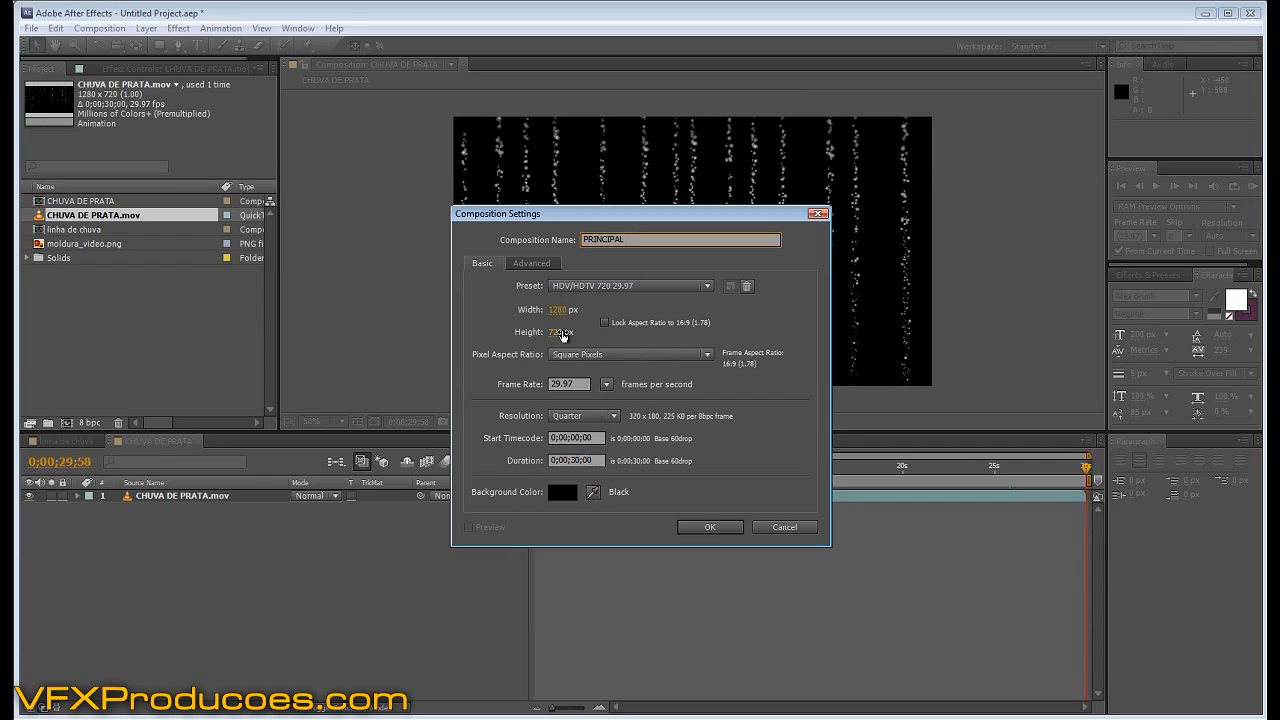
click(706, 529)
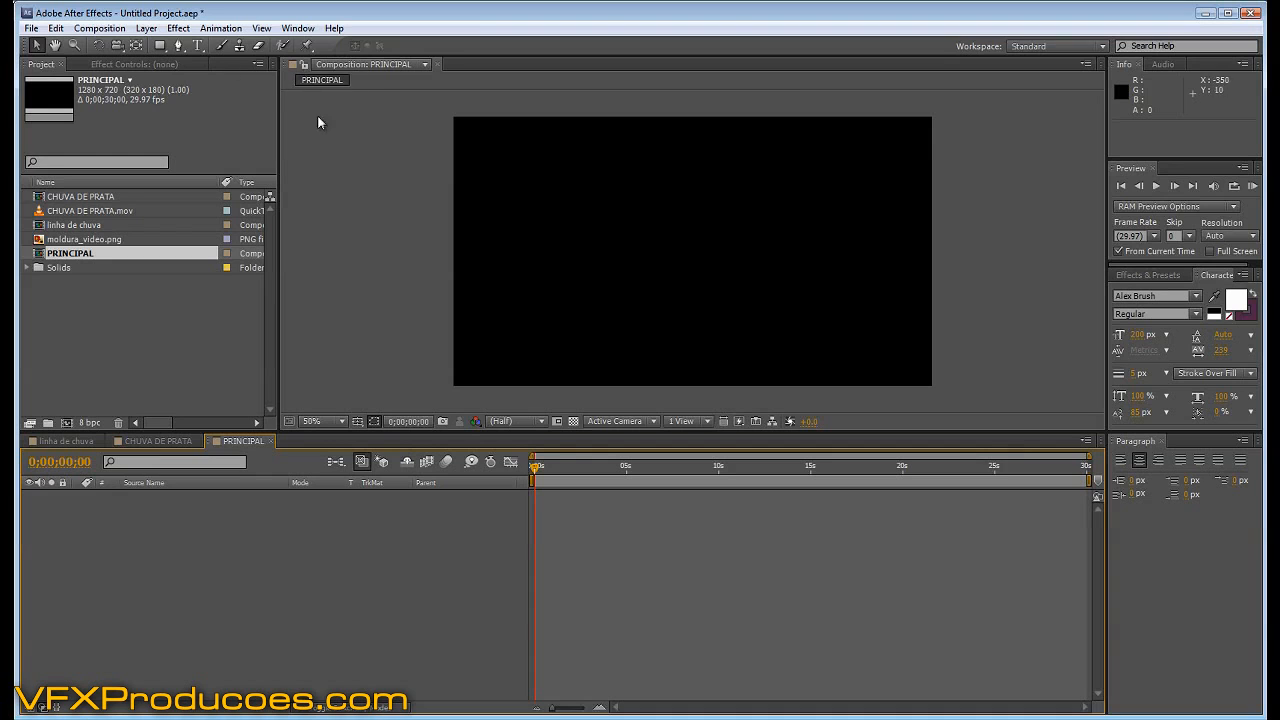
Add a black 1280 x 720 solid layer named FUNDO to the PRINCIPAL composition.
click(146, 28)
mouse_move(249, 52)
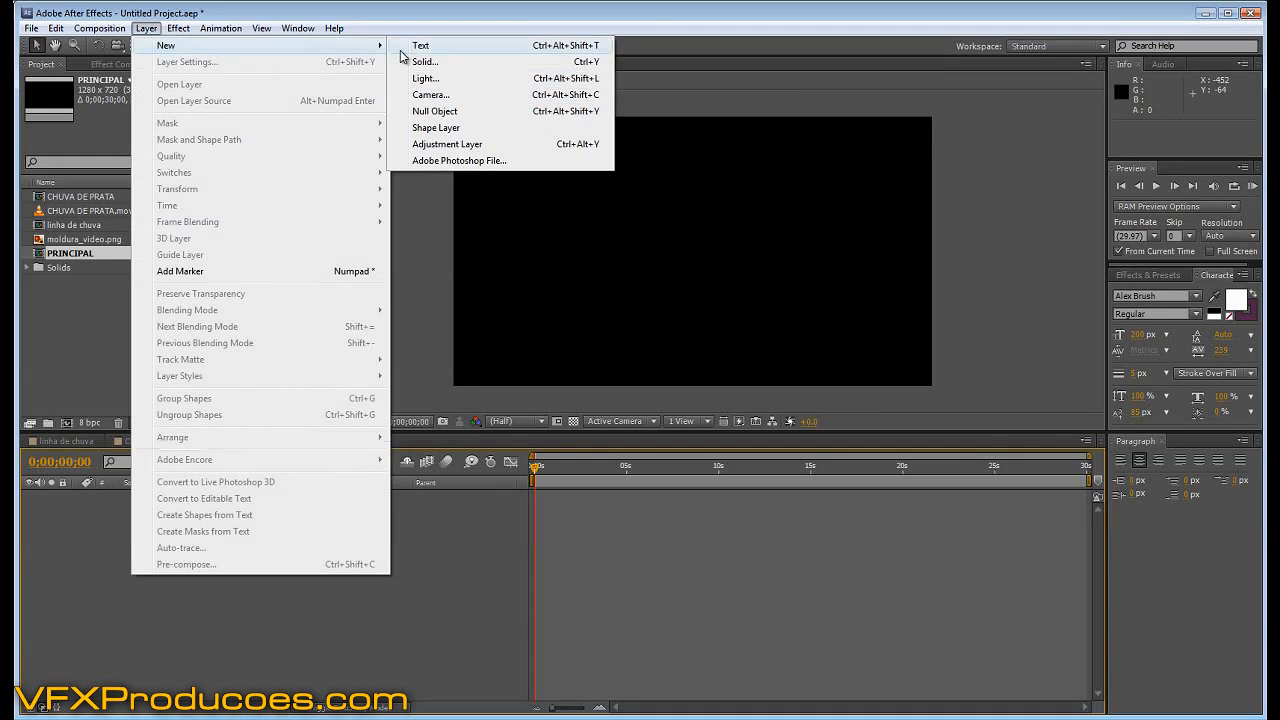
click(424, 65)
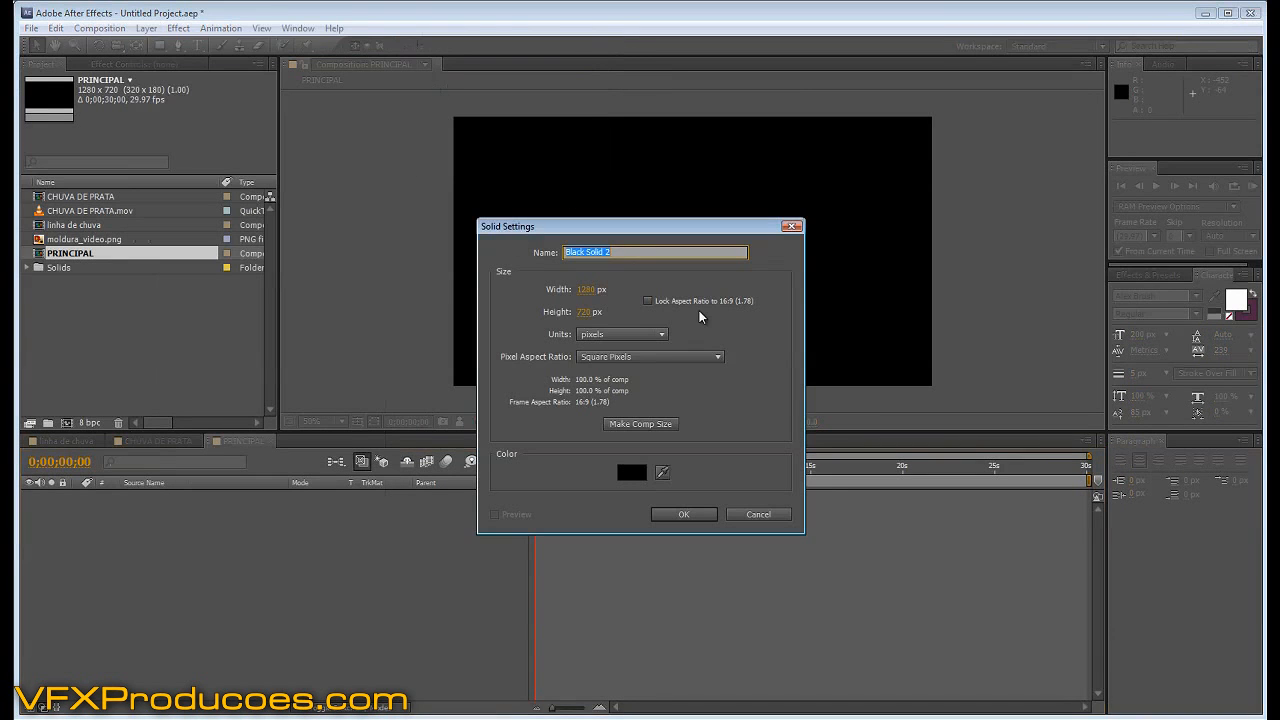
text(FUNDO)
click(700, 514)
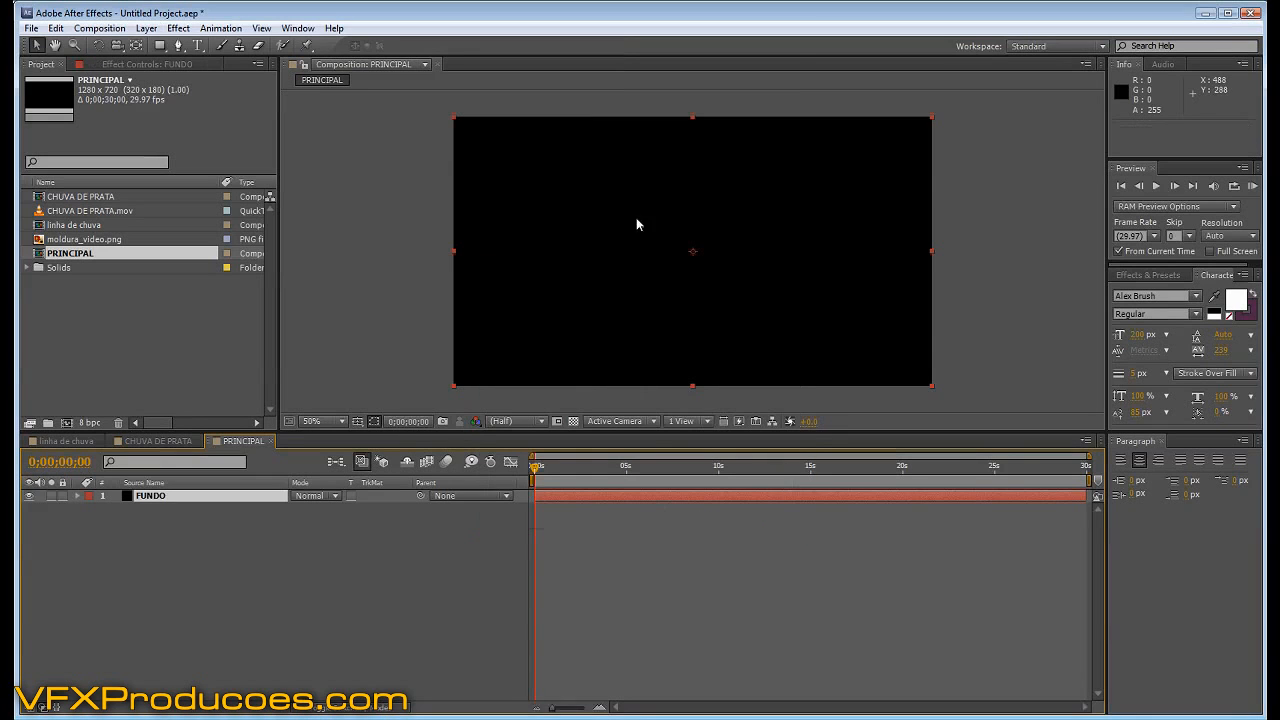
Apply 4-Color Gradient to FUNDO and move the upper yellow and green points inward, the green one to about 1052, 124.
click(178, 29)
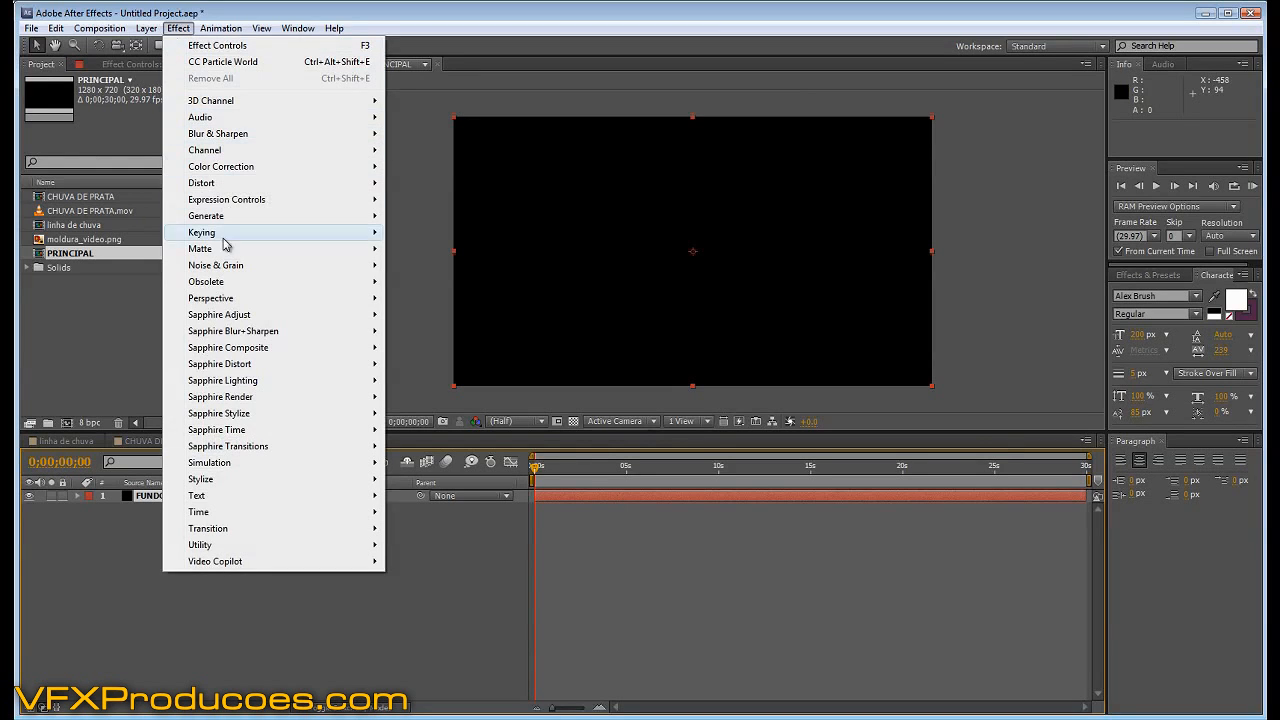
mouse_move(214, 218)
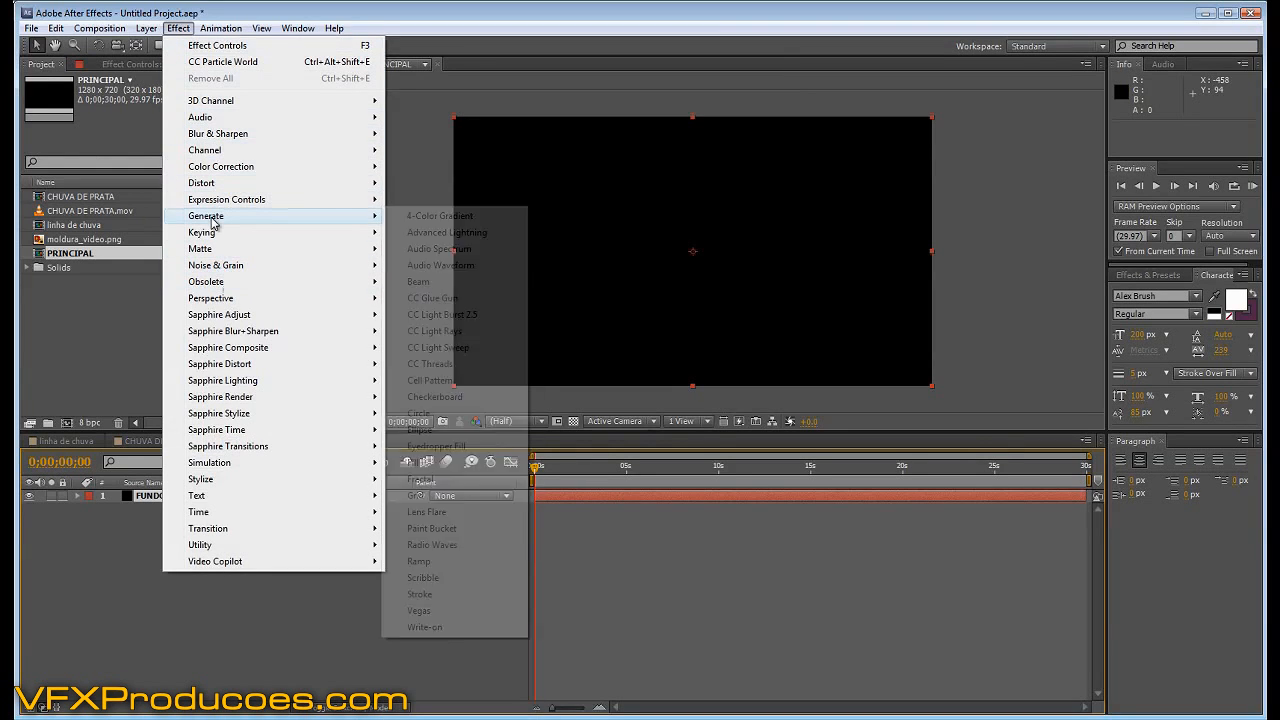
click(438, 218)
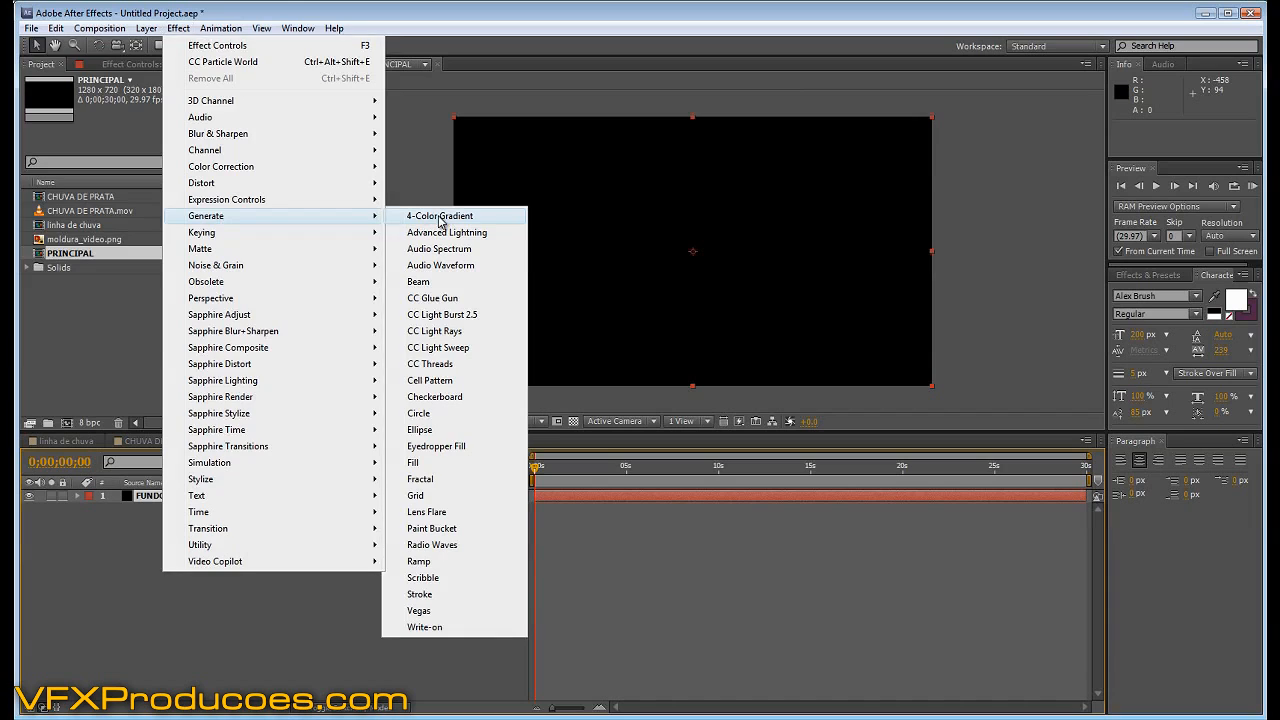
drag(503, 146, 591, 174)
drag(884, 150, 847, 164)
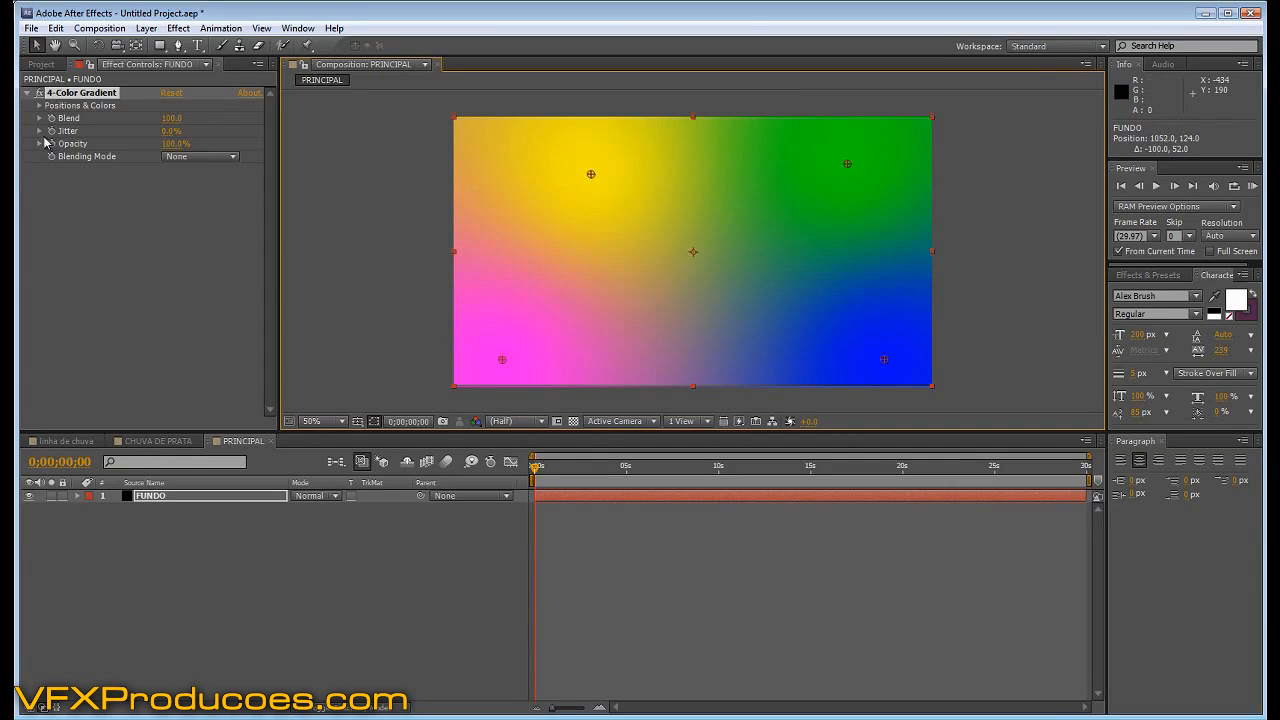
Darken Color 1 of the 4-Color Gradient on FUNDO to a deep olive, about #474700.
click(38, 106)
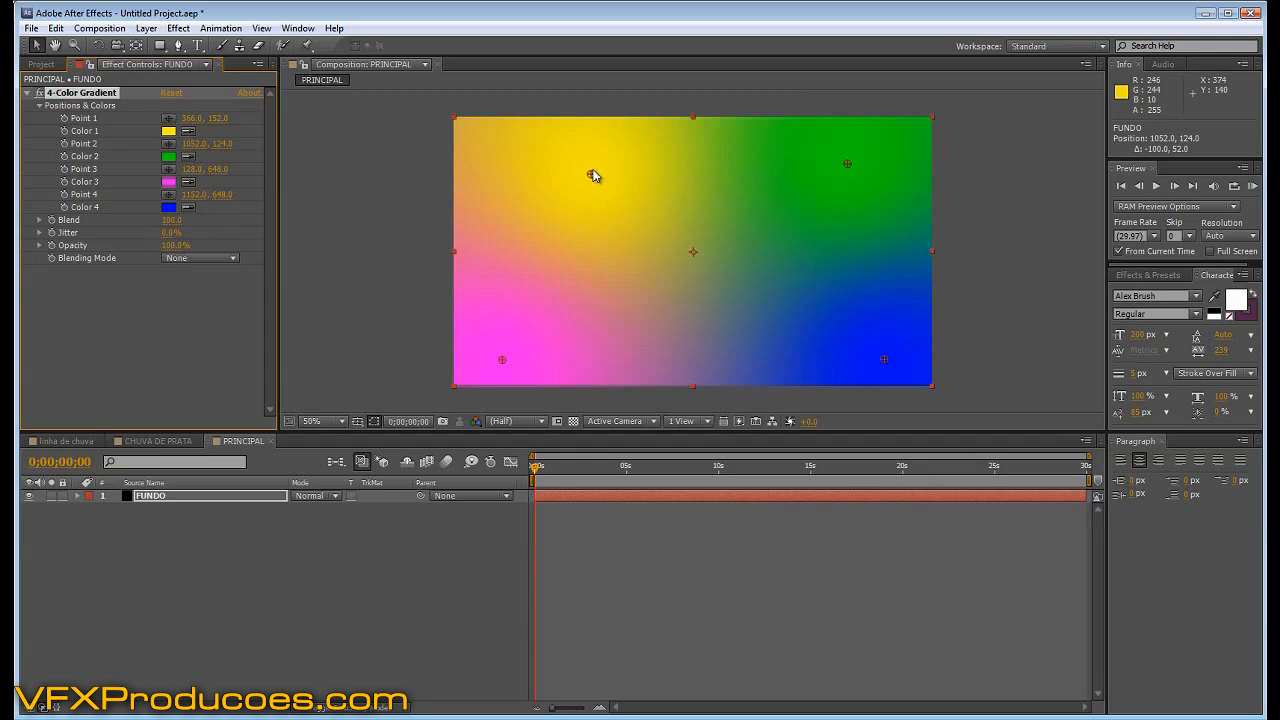
click(168, 131)
drag(637, 401, 652, 430)
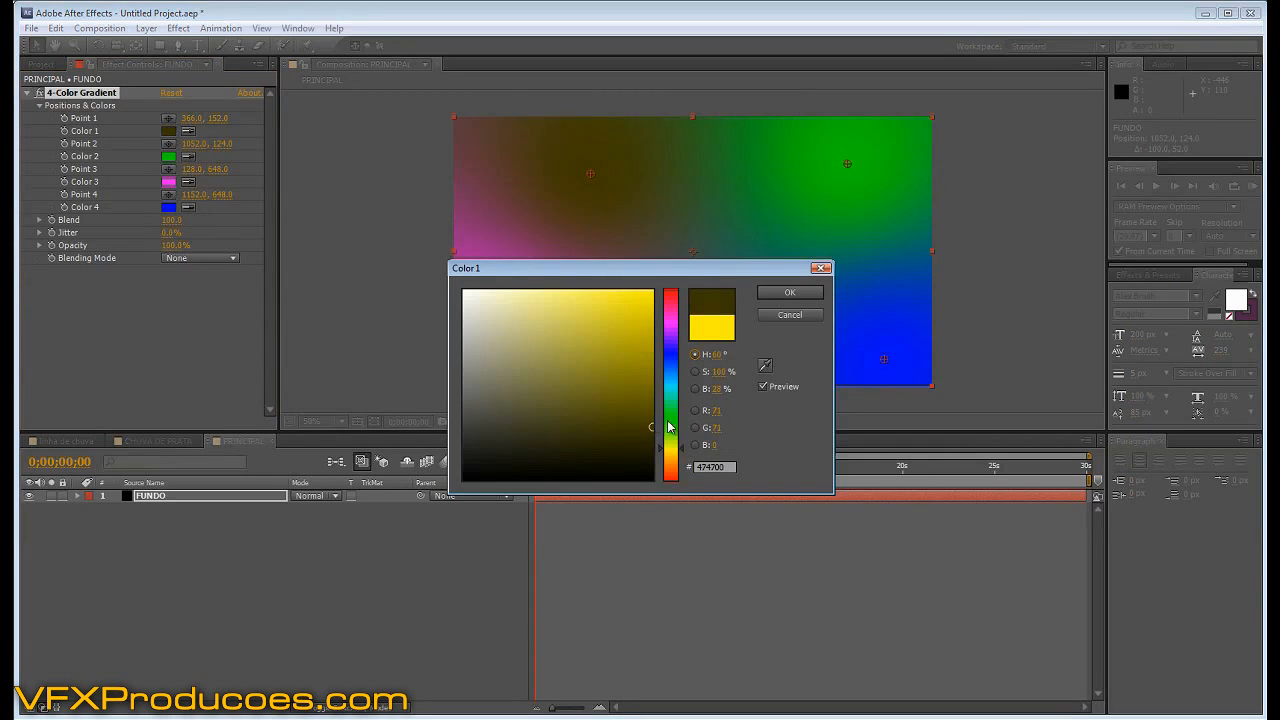
click(781, 296)
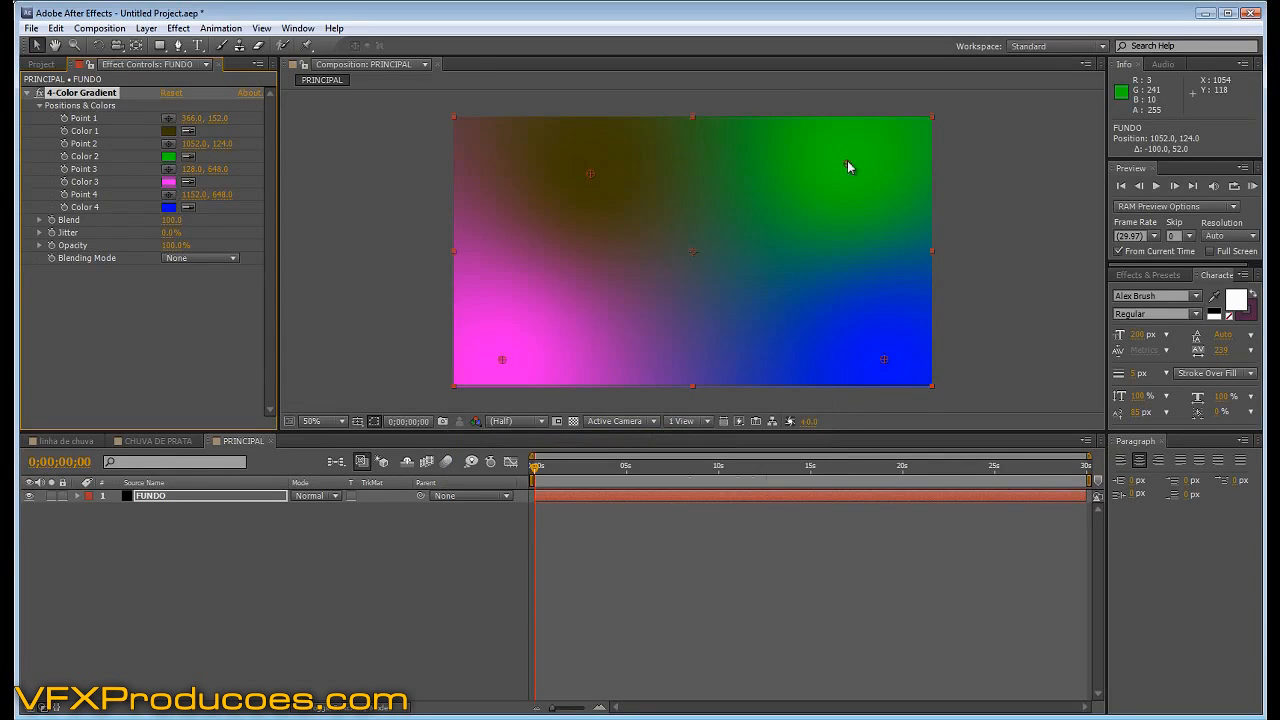
Change Color 2 of the gradient from green to a dark golden brown, #665900.
click(168, 156)
drag(683, 418, 683, 453)
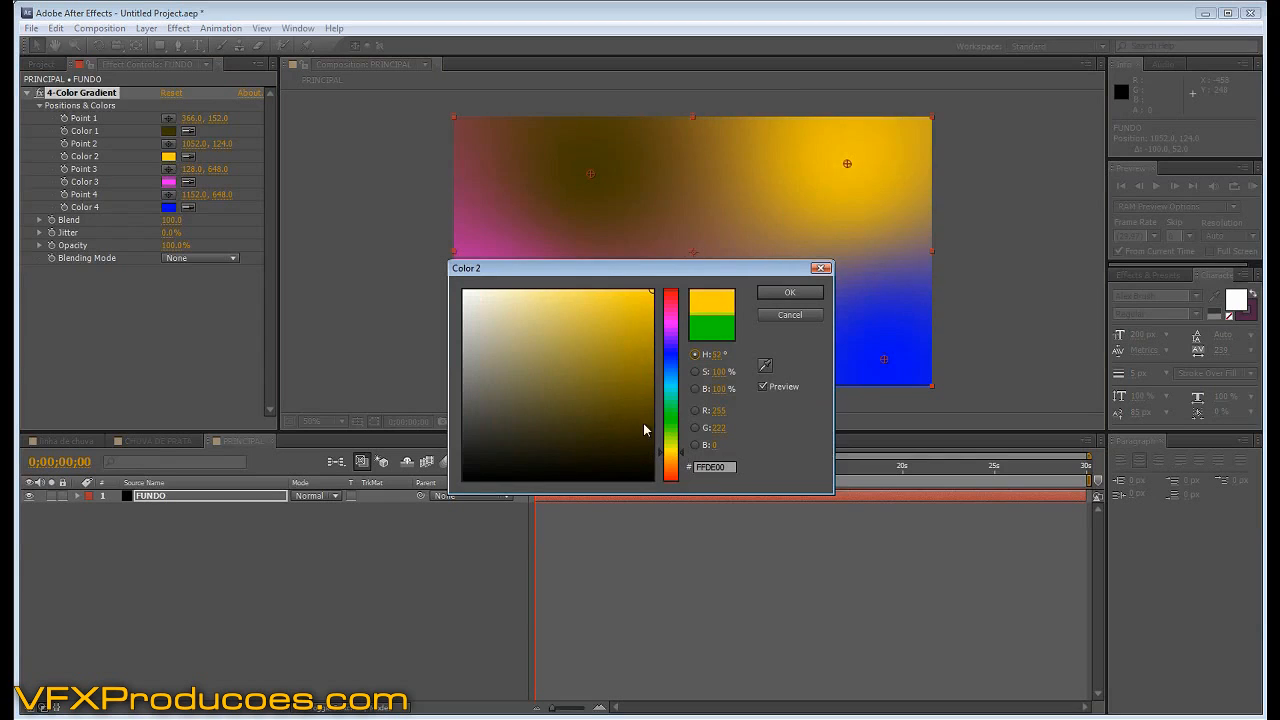
click(658, 383)
drag(658, 383, 661, 408)
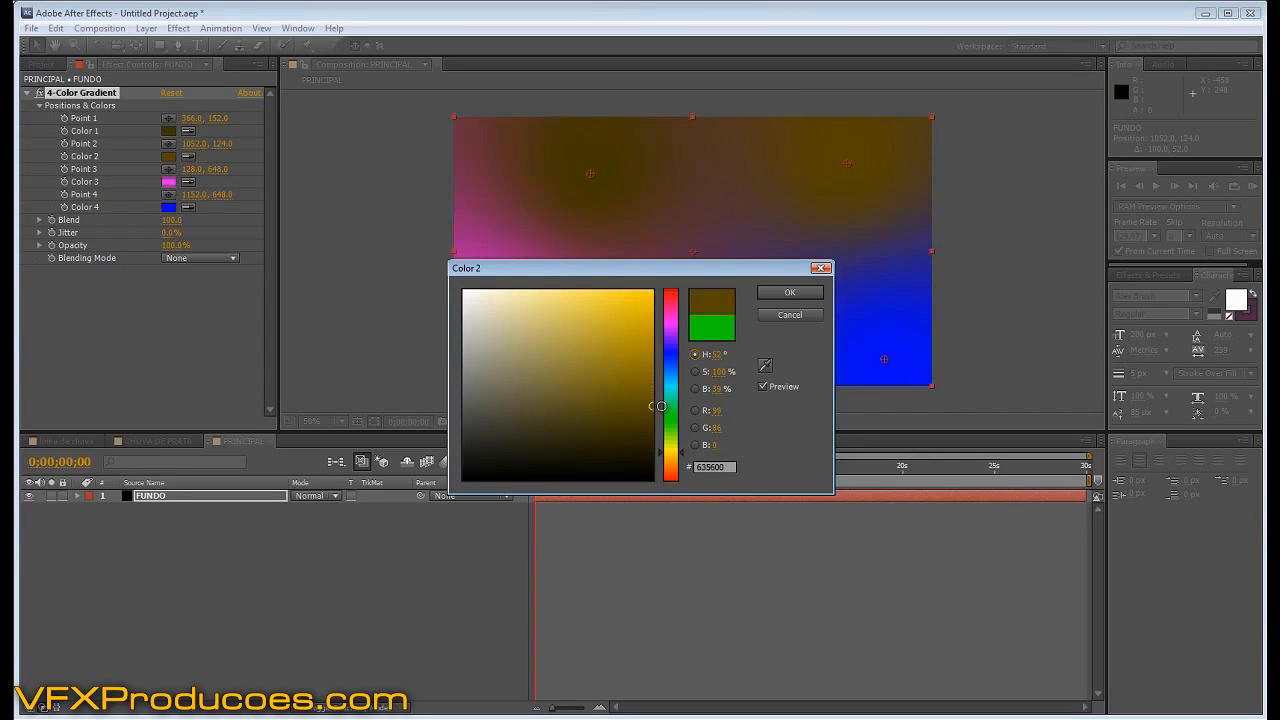
click(795, 295)
Darken Color 3 of the gradient to a deep purple, about #3C013C.
click(169, 182)
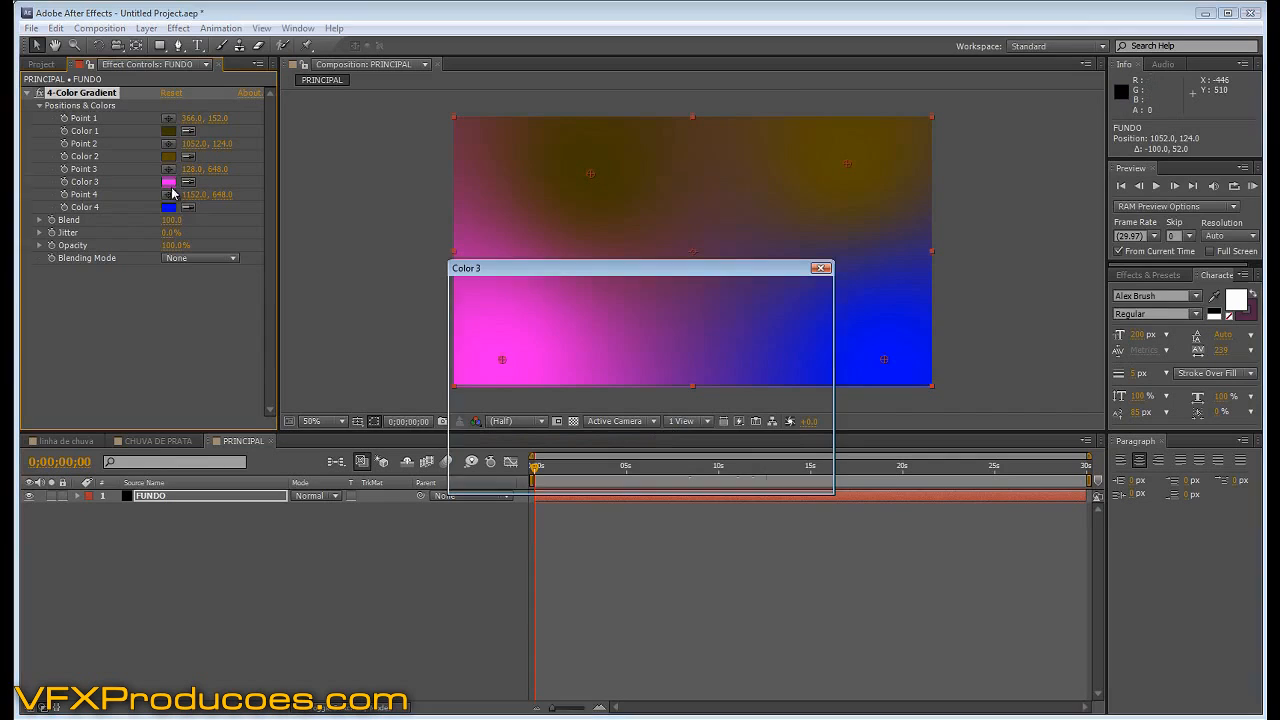
drag(635, 377, 650, 434)
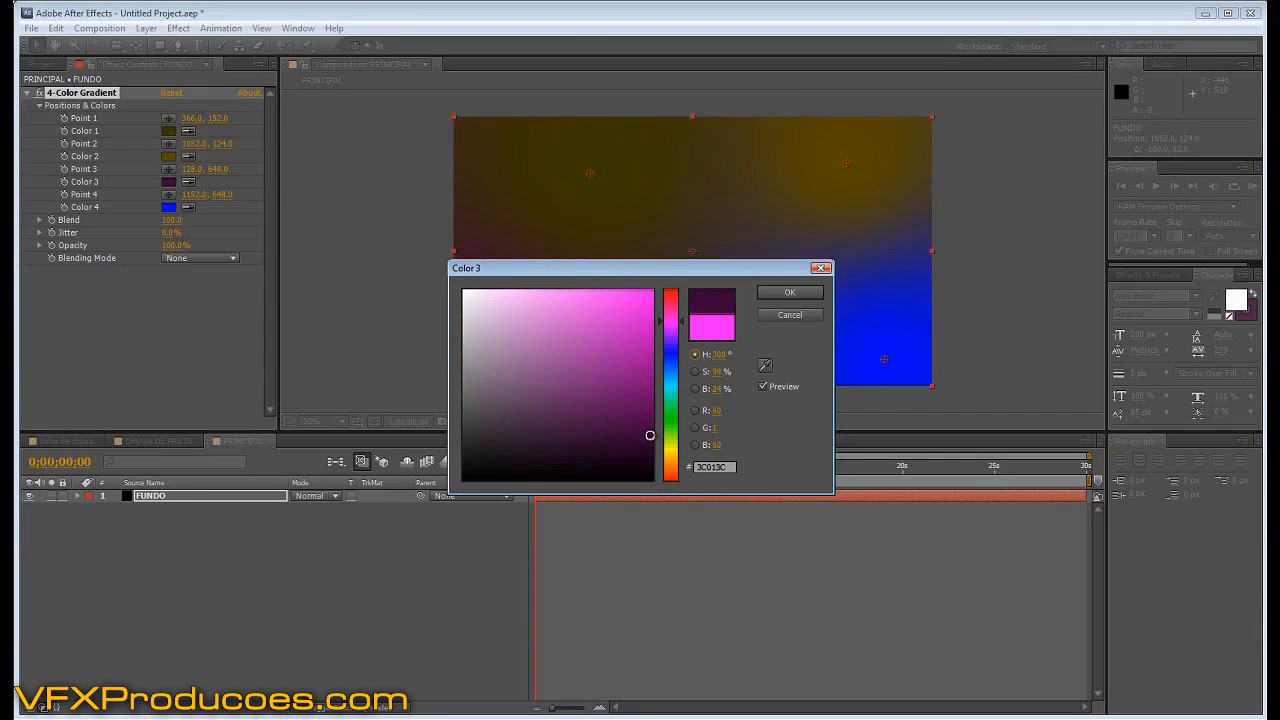
click(772, 294)
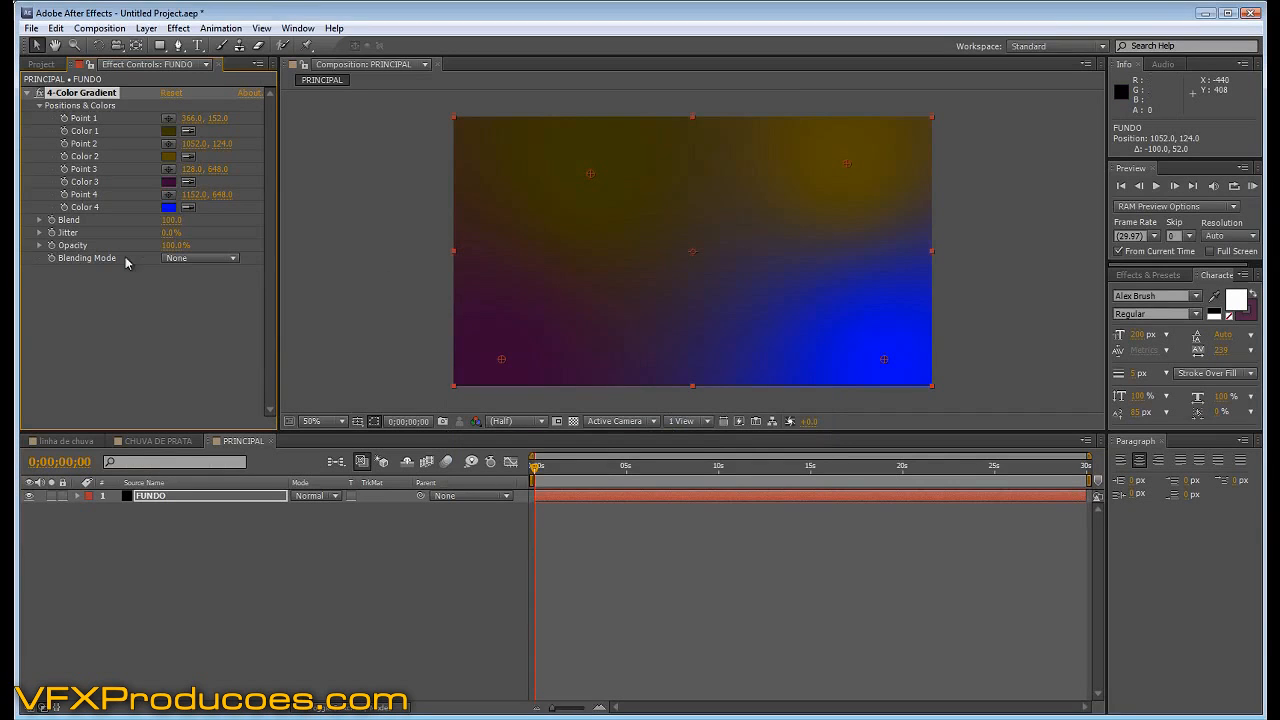
Change Color 4 of the gradient to a very dark blue-violet, about #150044.
click(168, 208)
drag(651, 346, 651, 429)
drag(664, 268, 563, 356)
drag(585, 446, 582, 436)
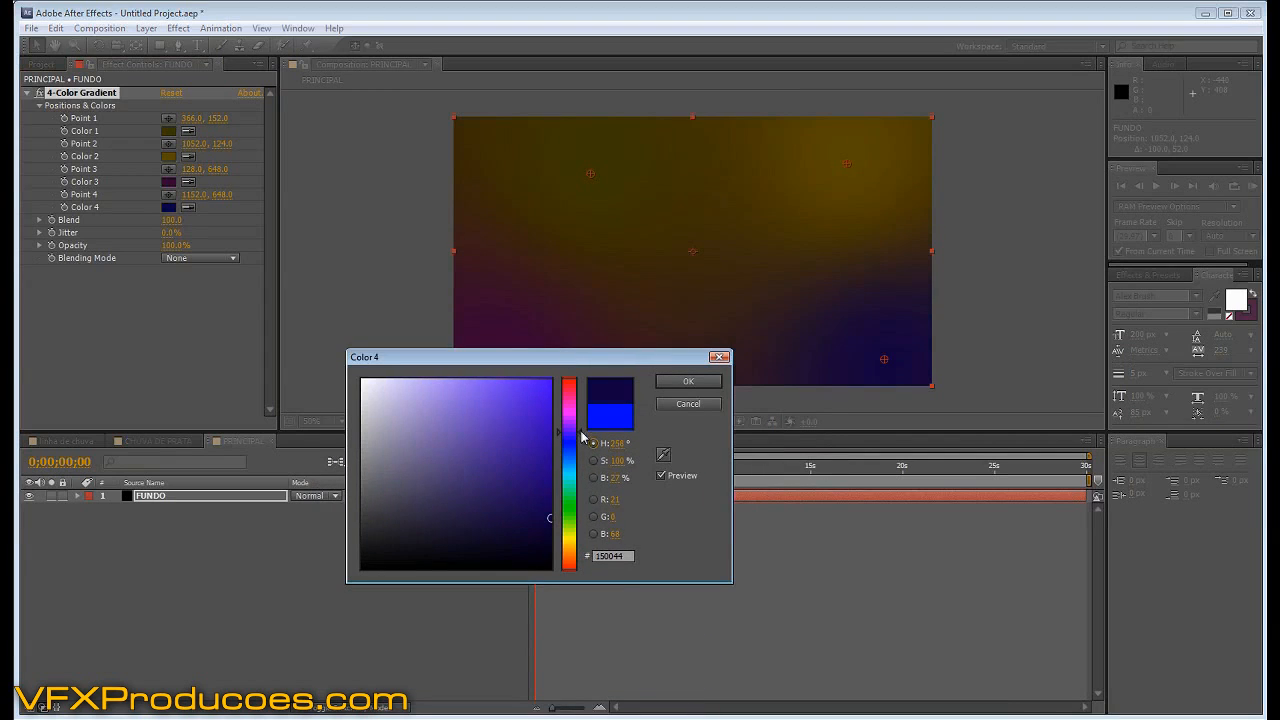
click(688, 381)
Reposition the gradient points: Point 4 to about 964, 522, Point 3 to about 362, 506 and Point 2 to about 1040, 102.
drag(885, 362, 840, 345)
drag(503, 361, 578, 313)
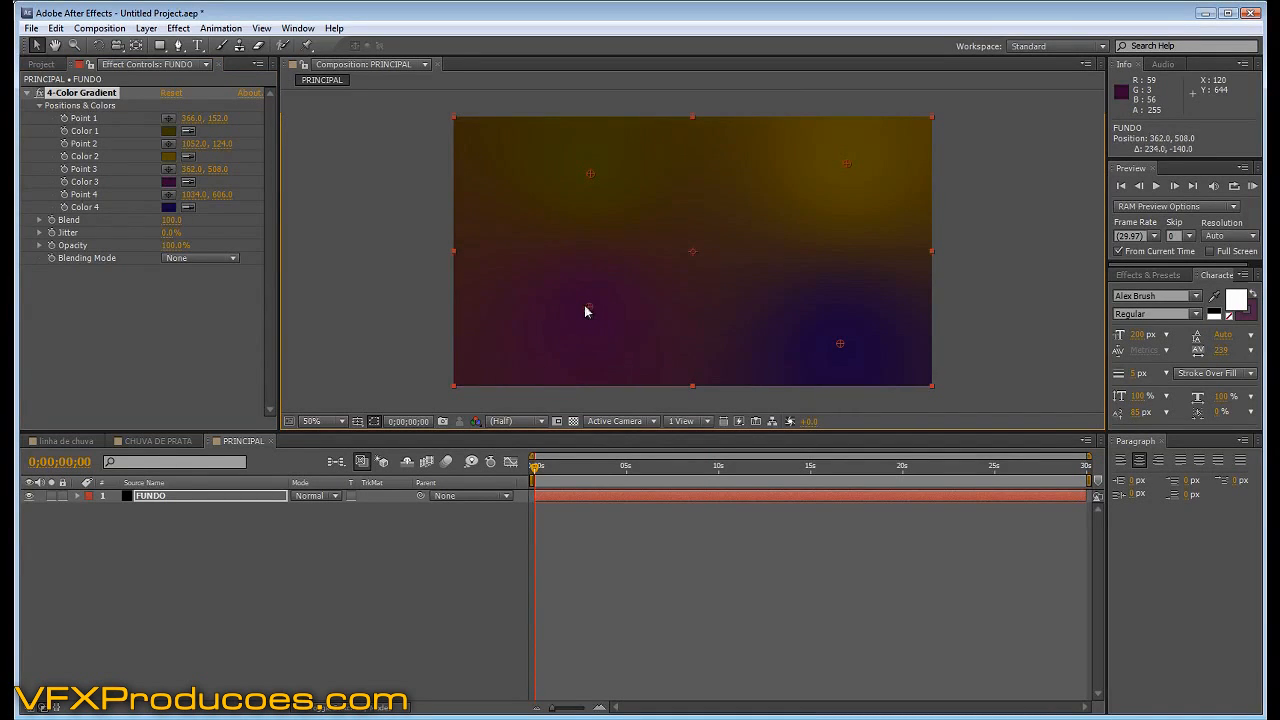
drag(840, 344, 813, 312)
drag(845, 167, 842, 155)
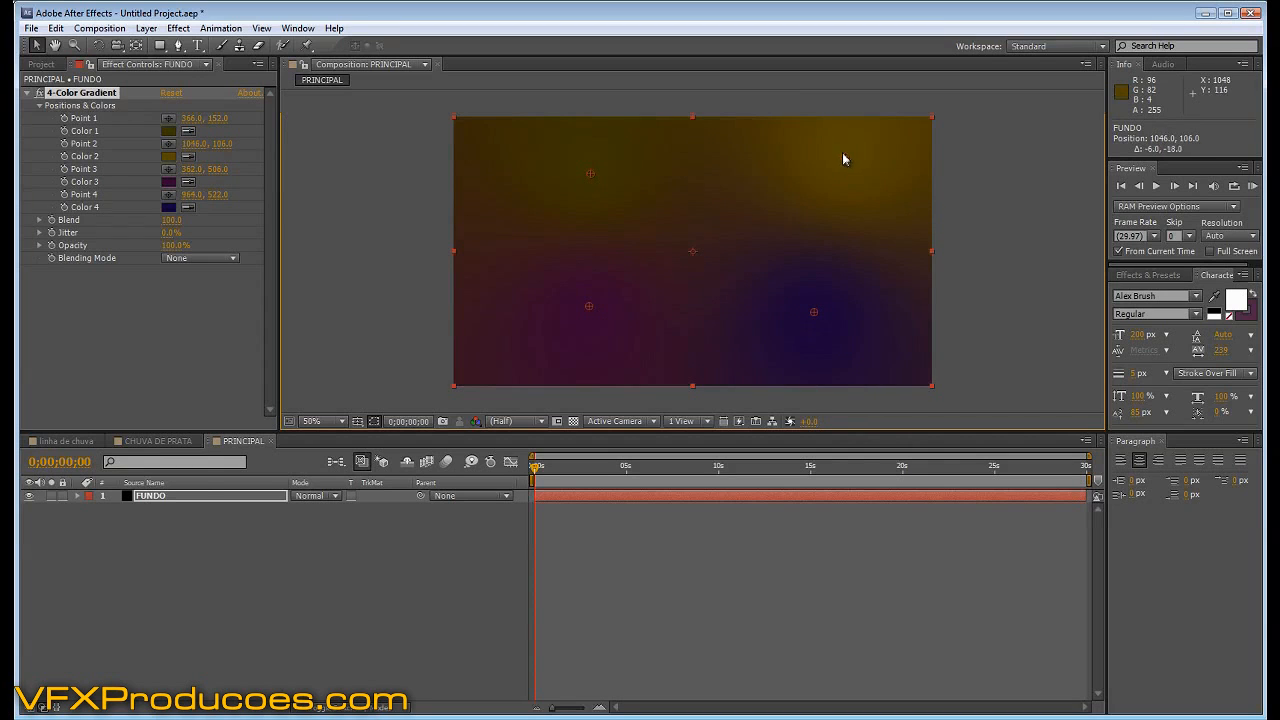
Shift Color 2 of the gradient to a dark orange-brown with a hue of about 34° and deselect the FUNDO layer.
click(167, 157)
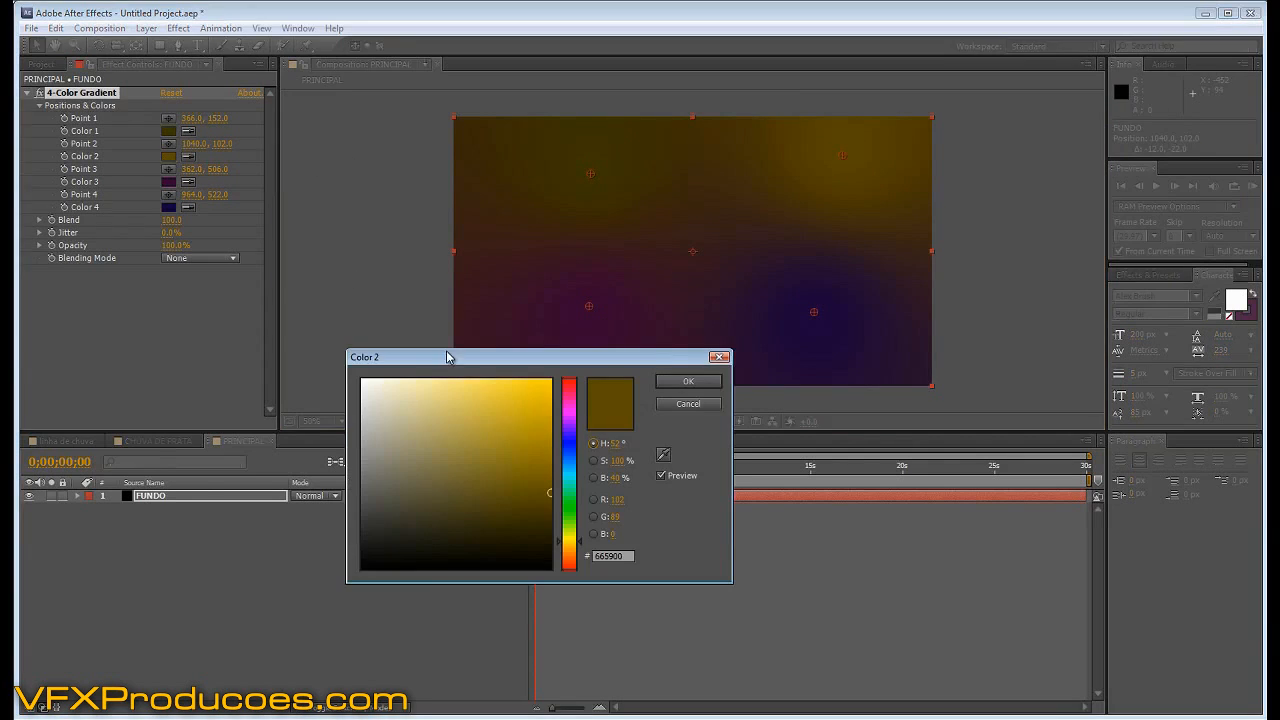
drag(550, 503, 582, 553)
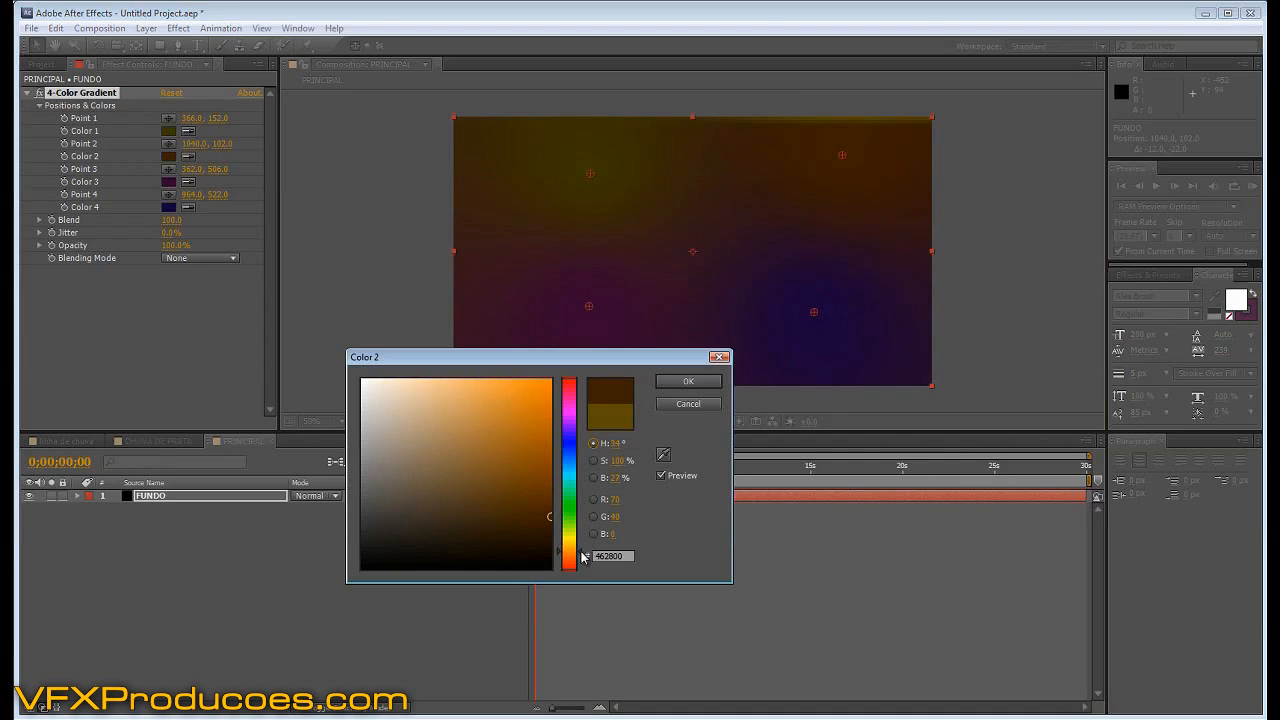
drag(550, 511, 552, 500)
click(677, 381)
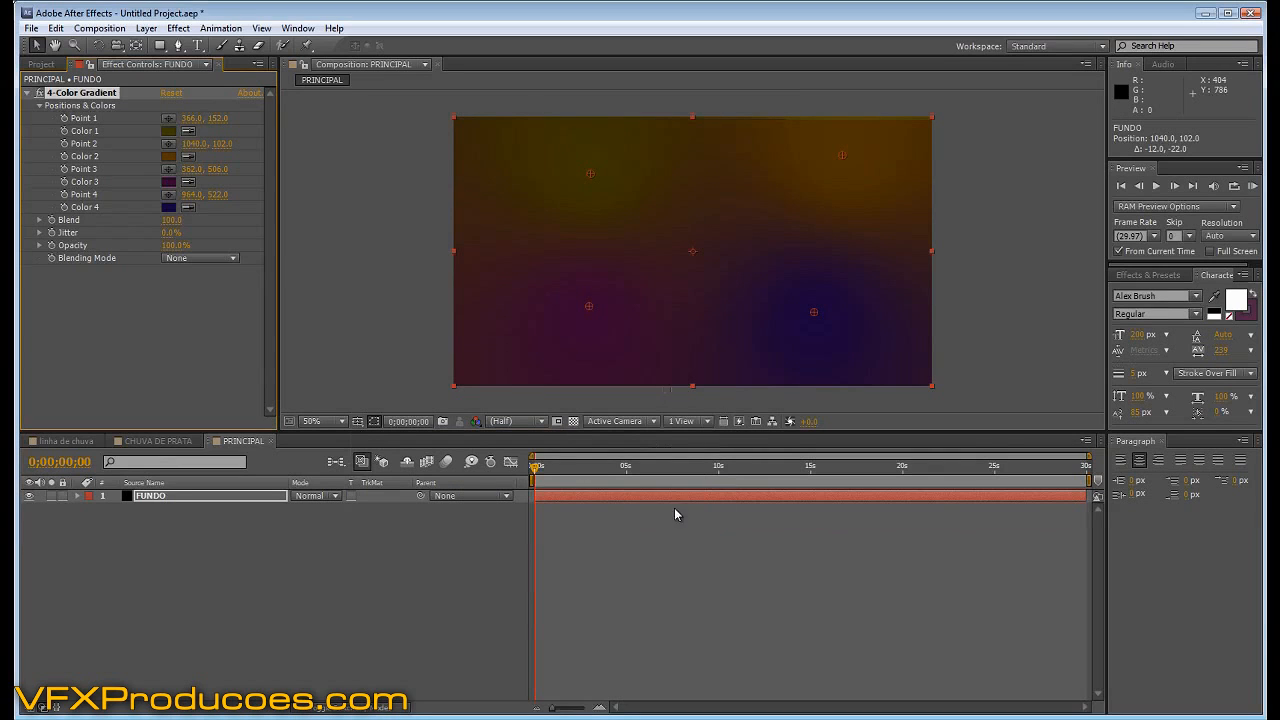
click(576, 573)
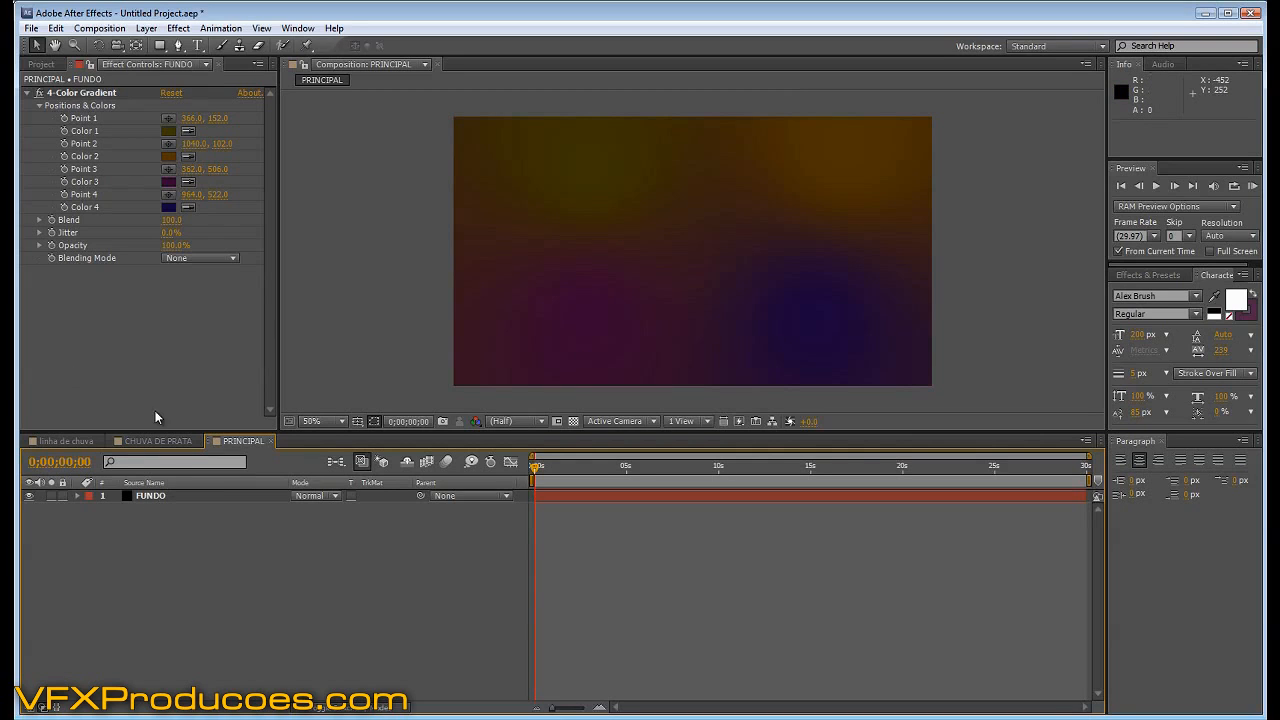
Add the rendered CHUVA DE PRATA.mov clip above FUNDO in PRINCIPAL and scrub to about the five-second mark.
click(165, 500)
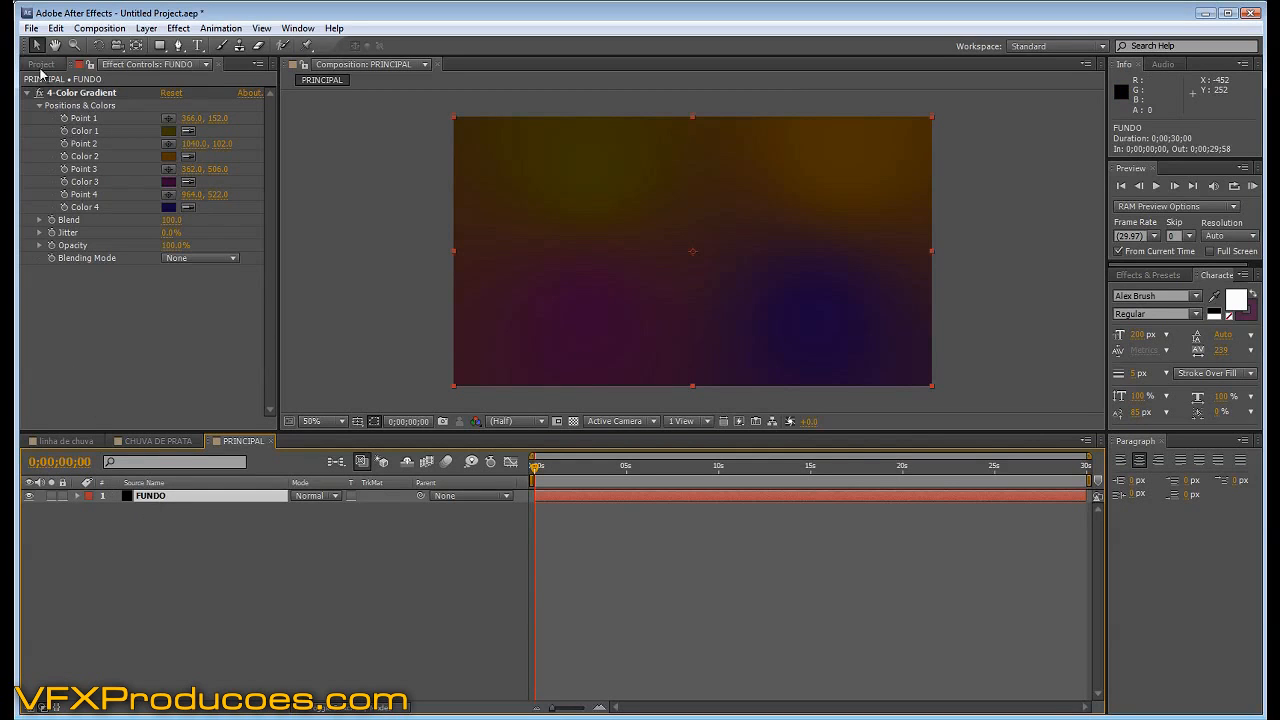
click(42, 65)
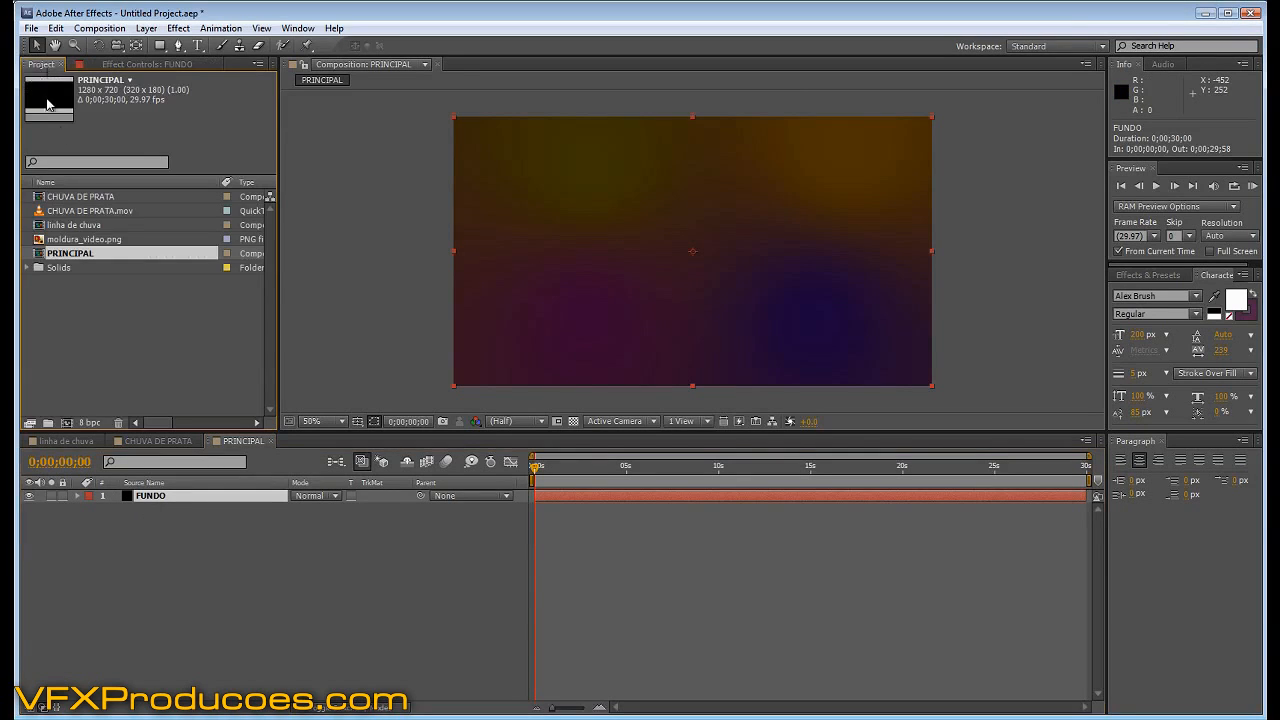
click(91, 200)
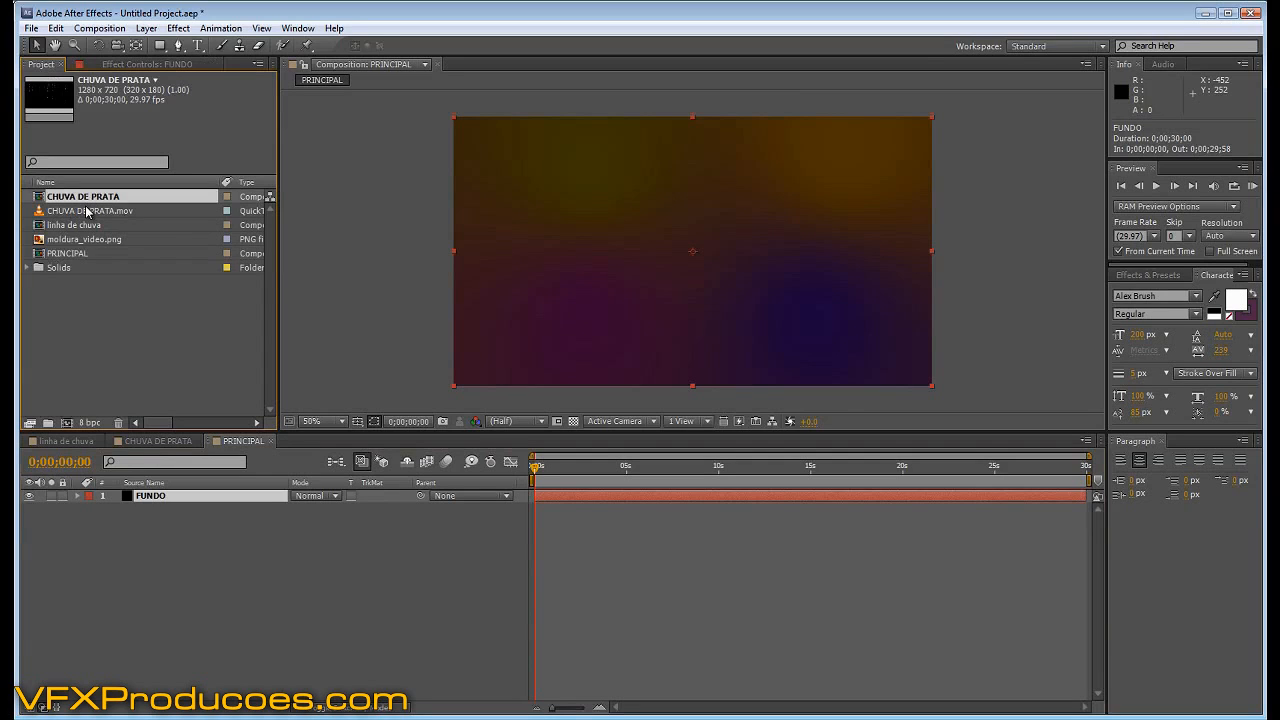
click(82, 212)
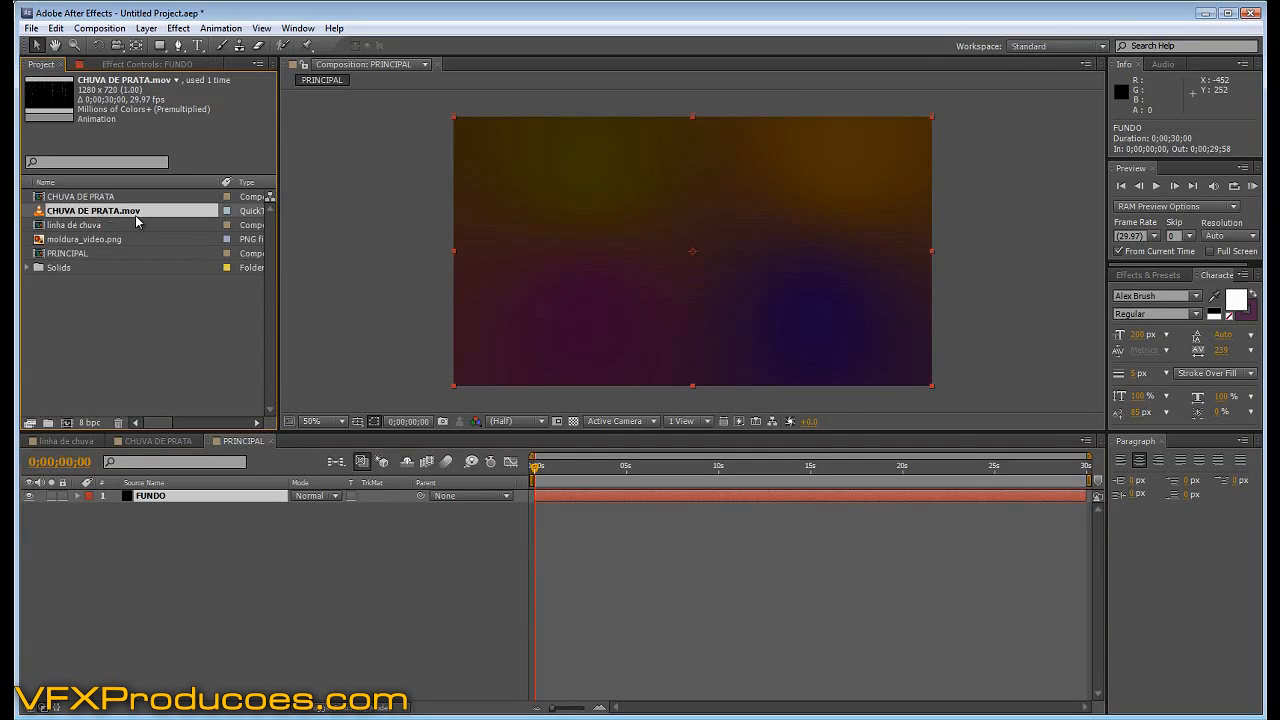
drag(72, 215, 106, 501)
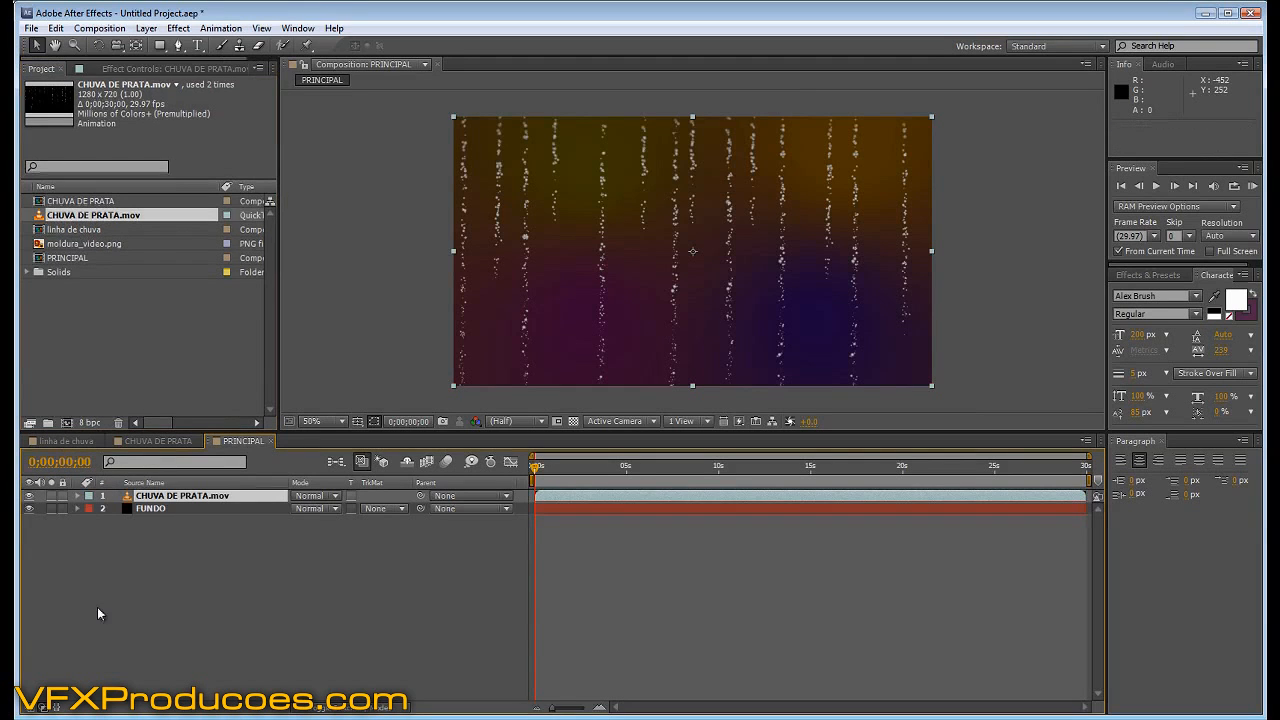
drag(538, 471, 628, 470)
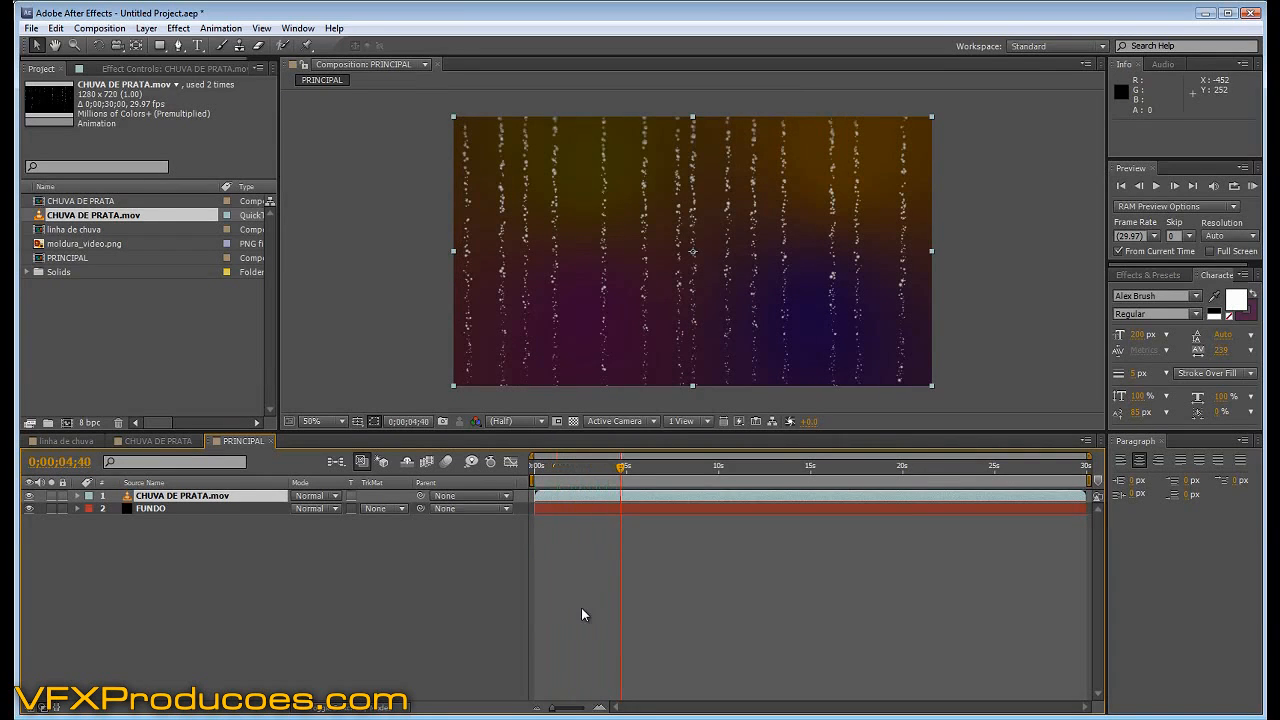